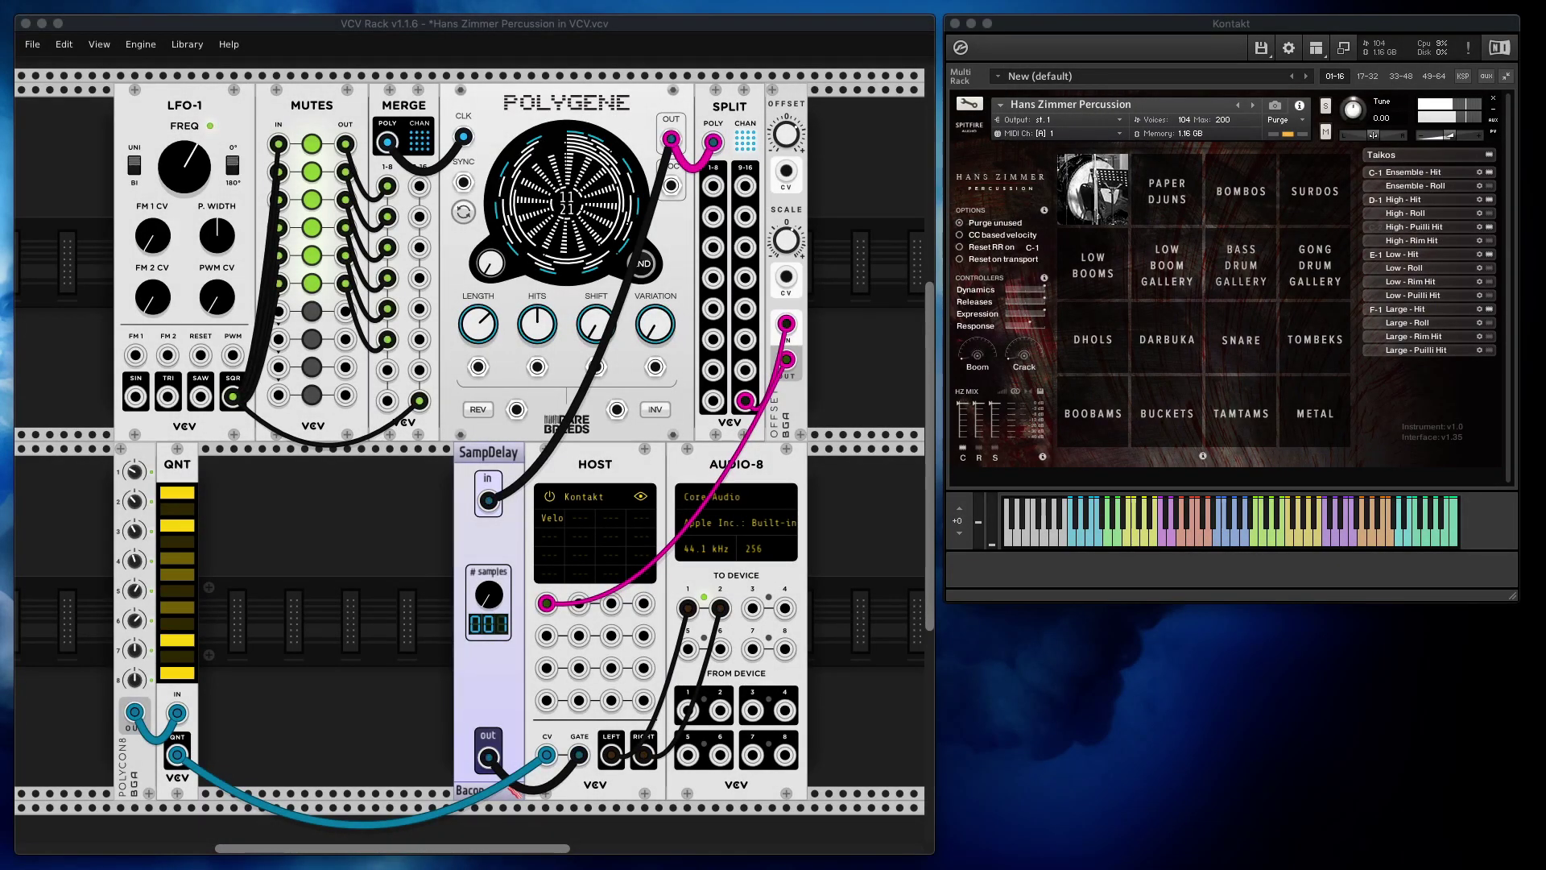
# Step: Bring Safari's Spitfire Audio Hans Zimmer Percussion page to the front with Cmd+Tab
pyautogui.press('super+Tab')
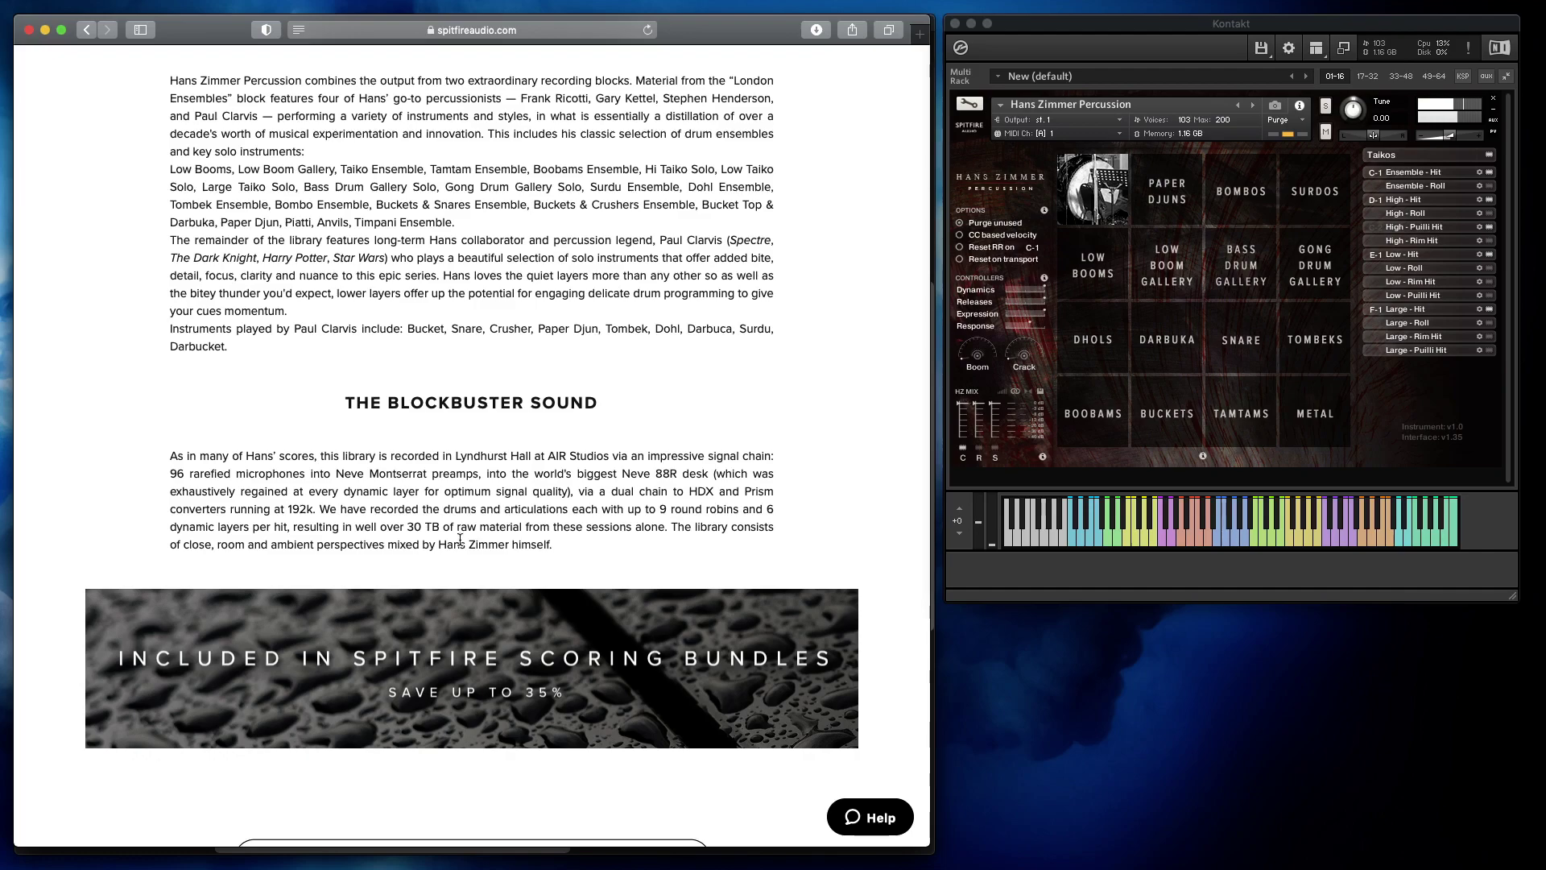
# Step: Scroll up and down the Hans Zimmer Percussion product page, then switch back to VCV Rack
pyautogui.scroll(20, 460, 539)
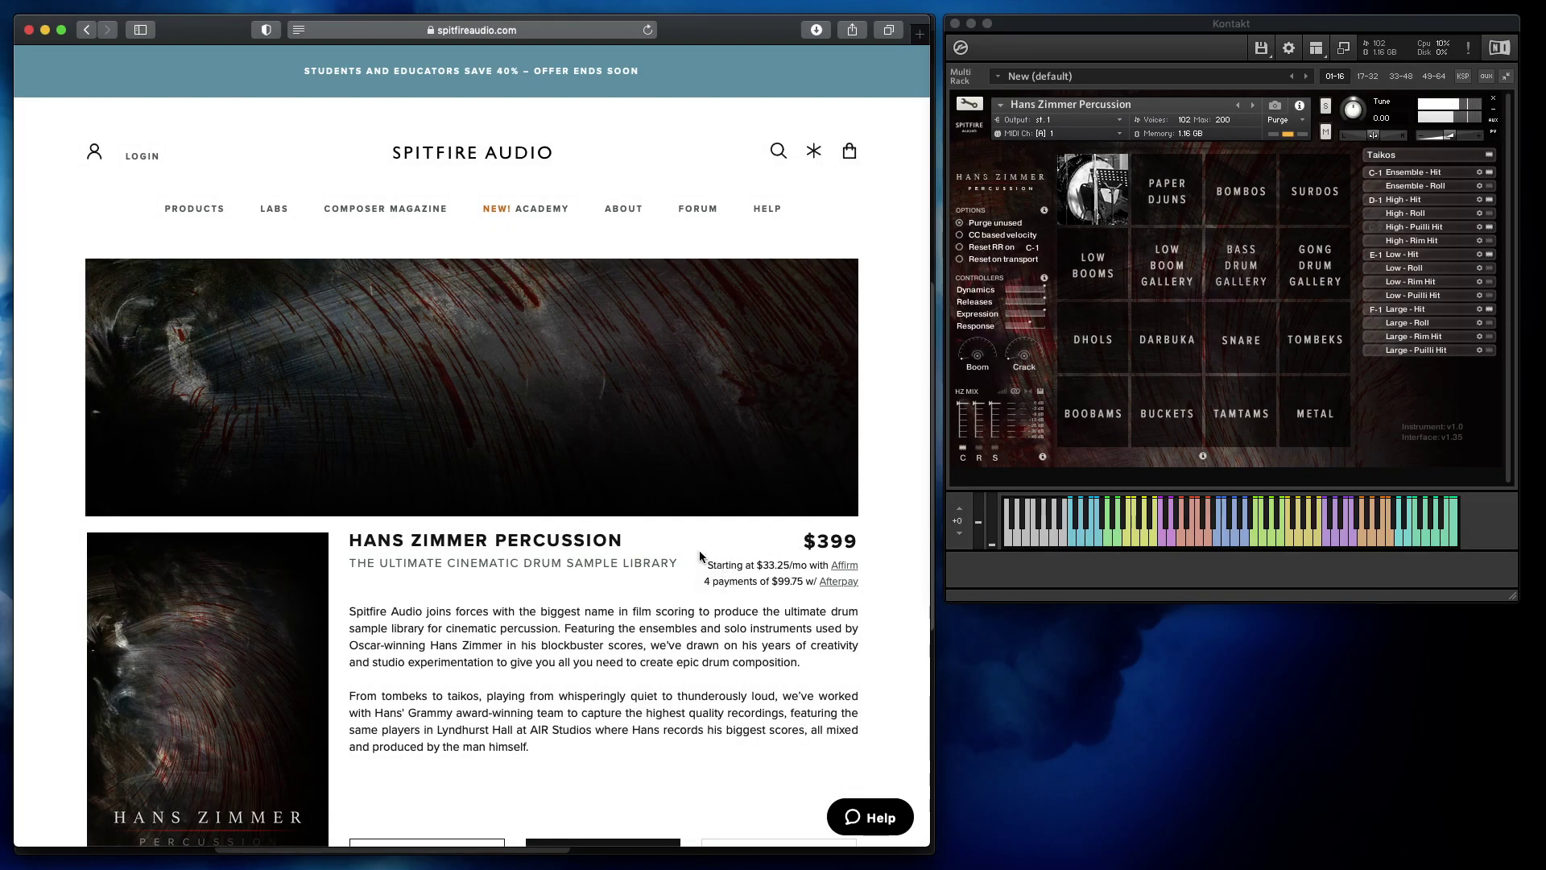
pyautogui.scroll(-15, 699, 556)
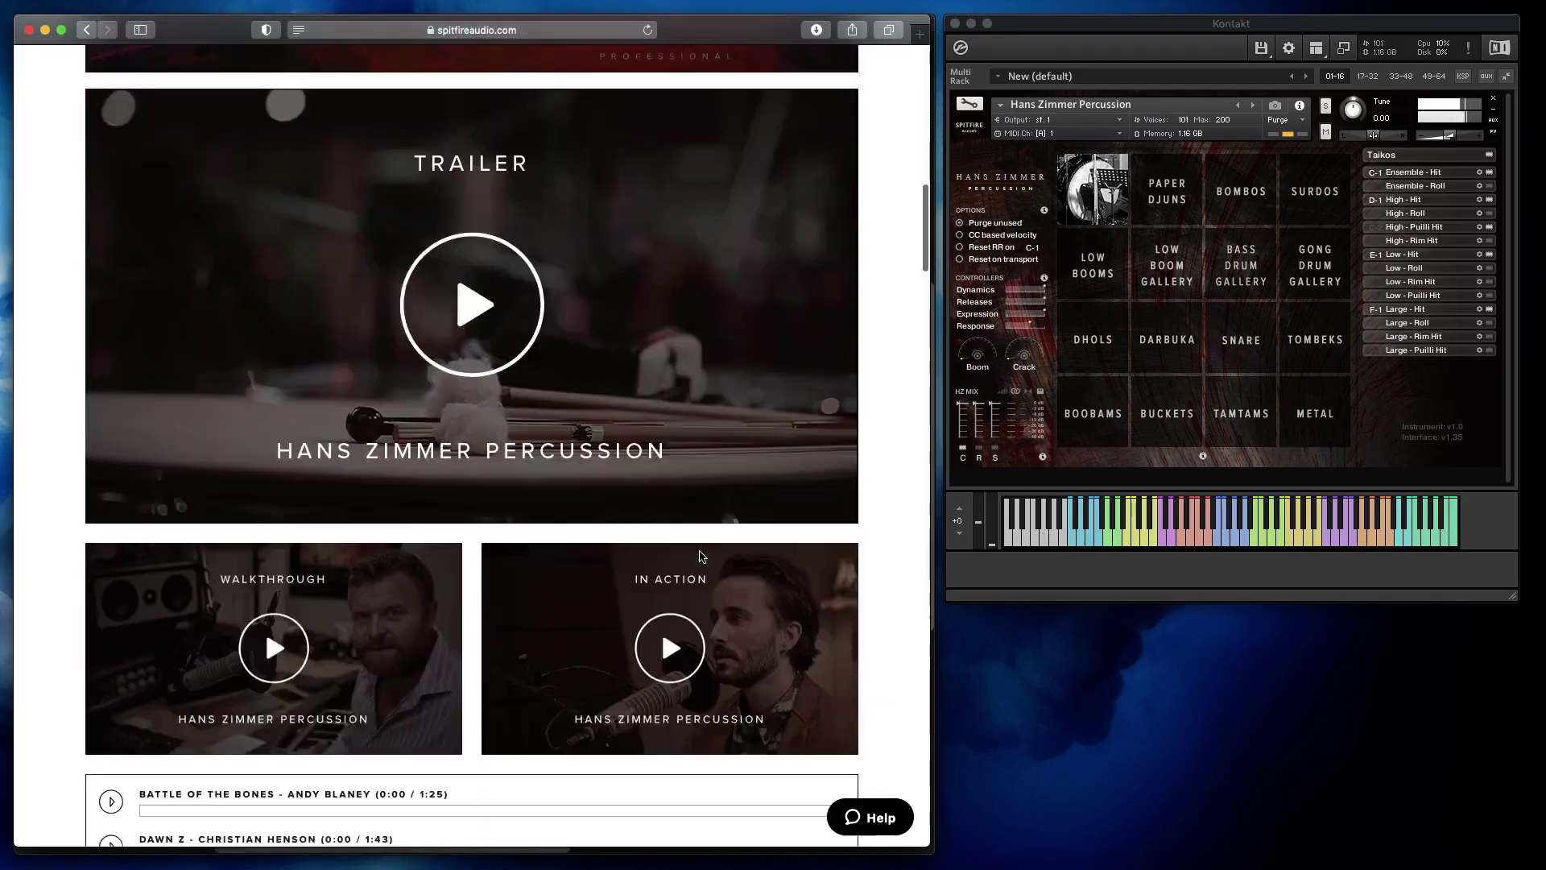
pyautogui.scroll(-3, 700, 558)
pyautogui.scroll(15, 701, 557)
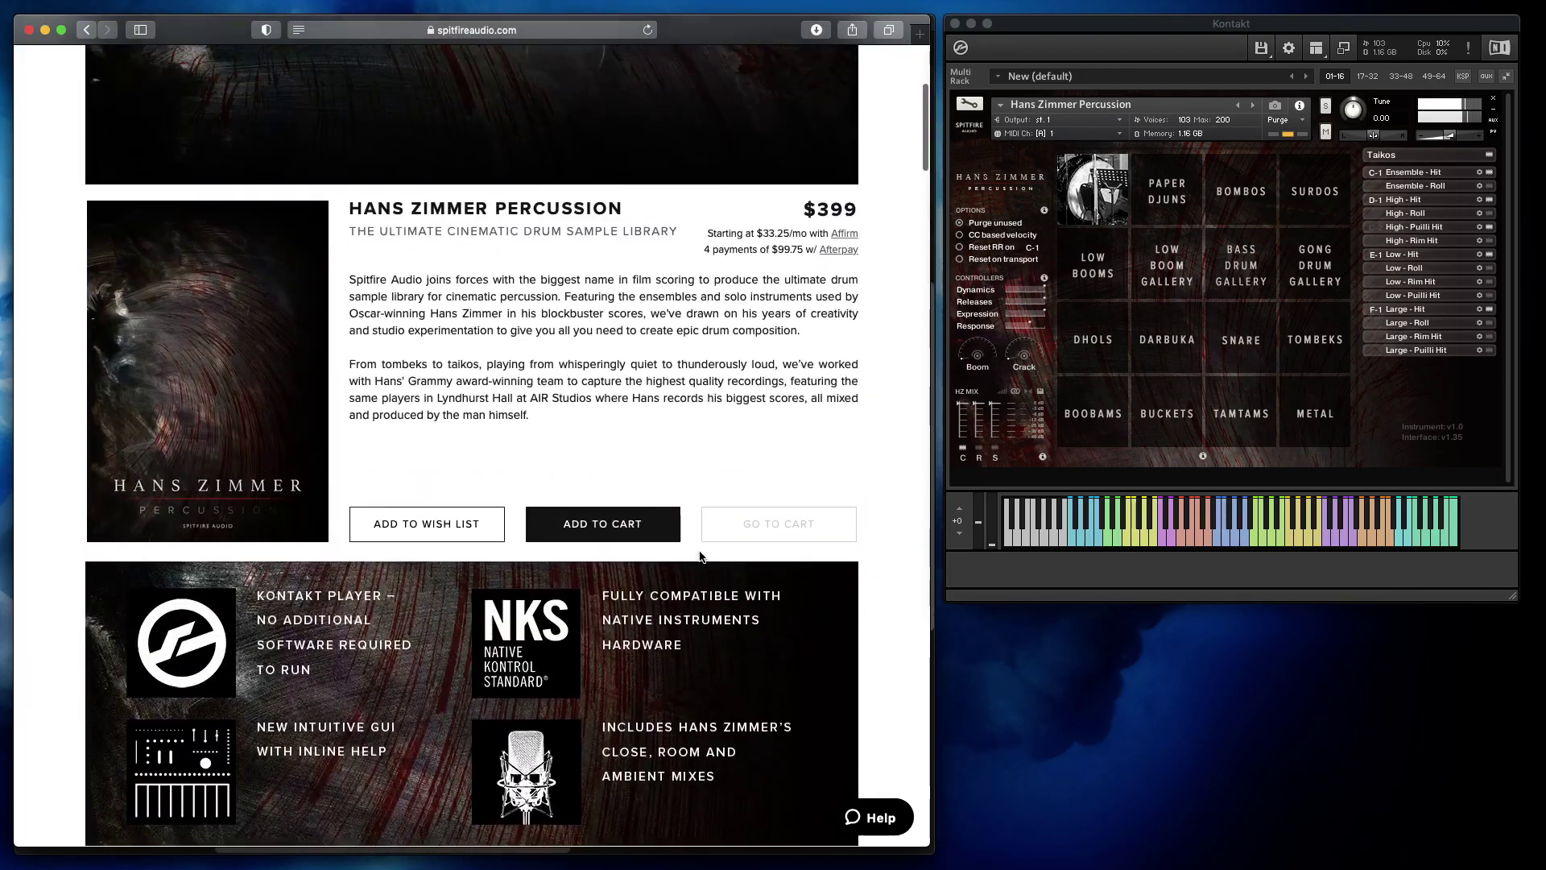
pyautogui.scroll(-6, 700, 557)
pyautogui.scroll(-20, 701, 556)
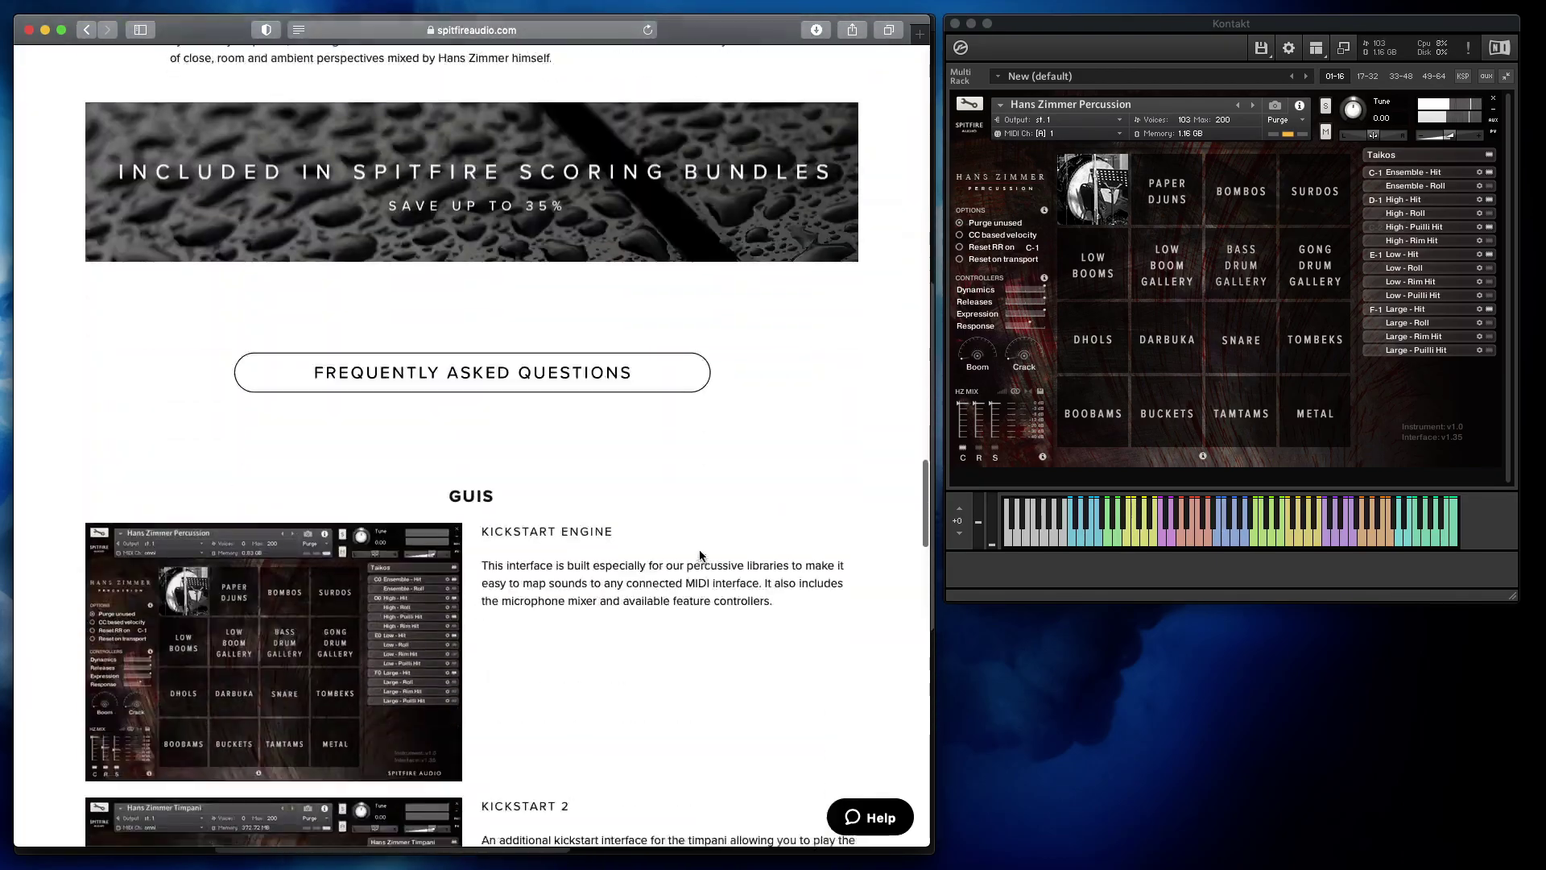
pyautogui.scroll(-4, 699, 555)
pyautogui.scroll(12, 853, 555)
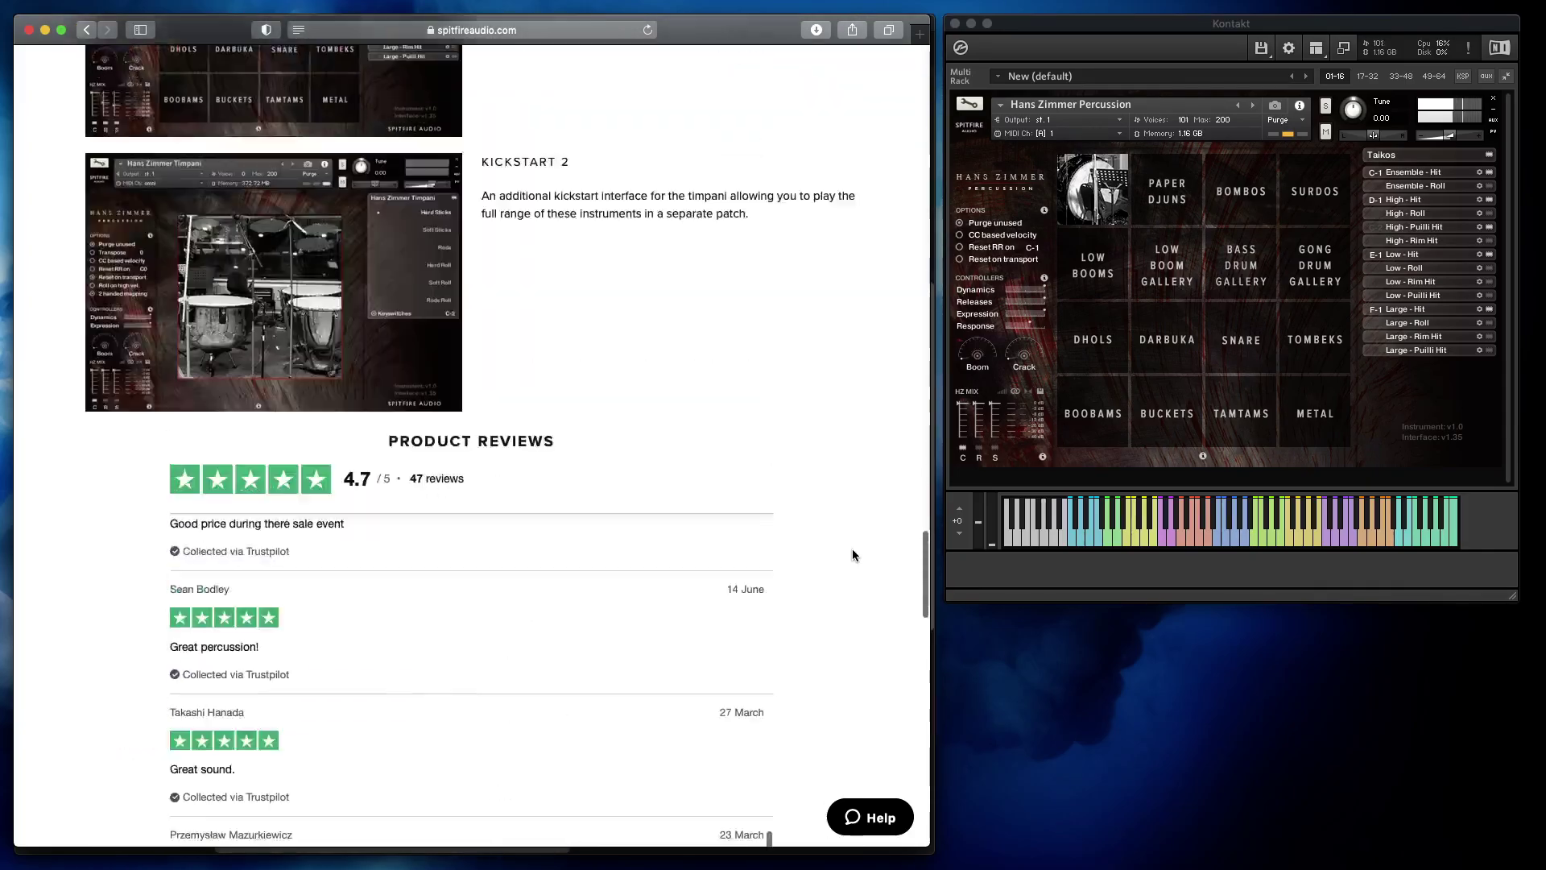
pyautogui.scroll(-12, 852, 555)
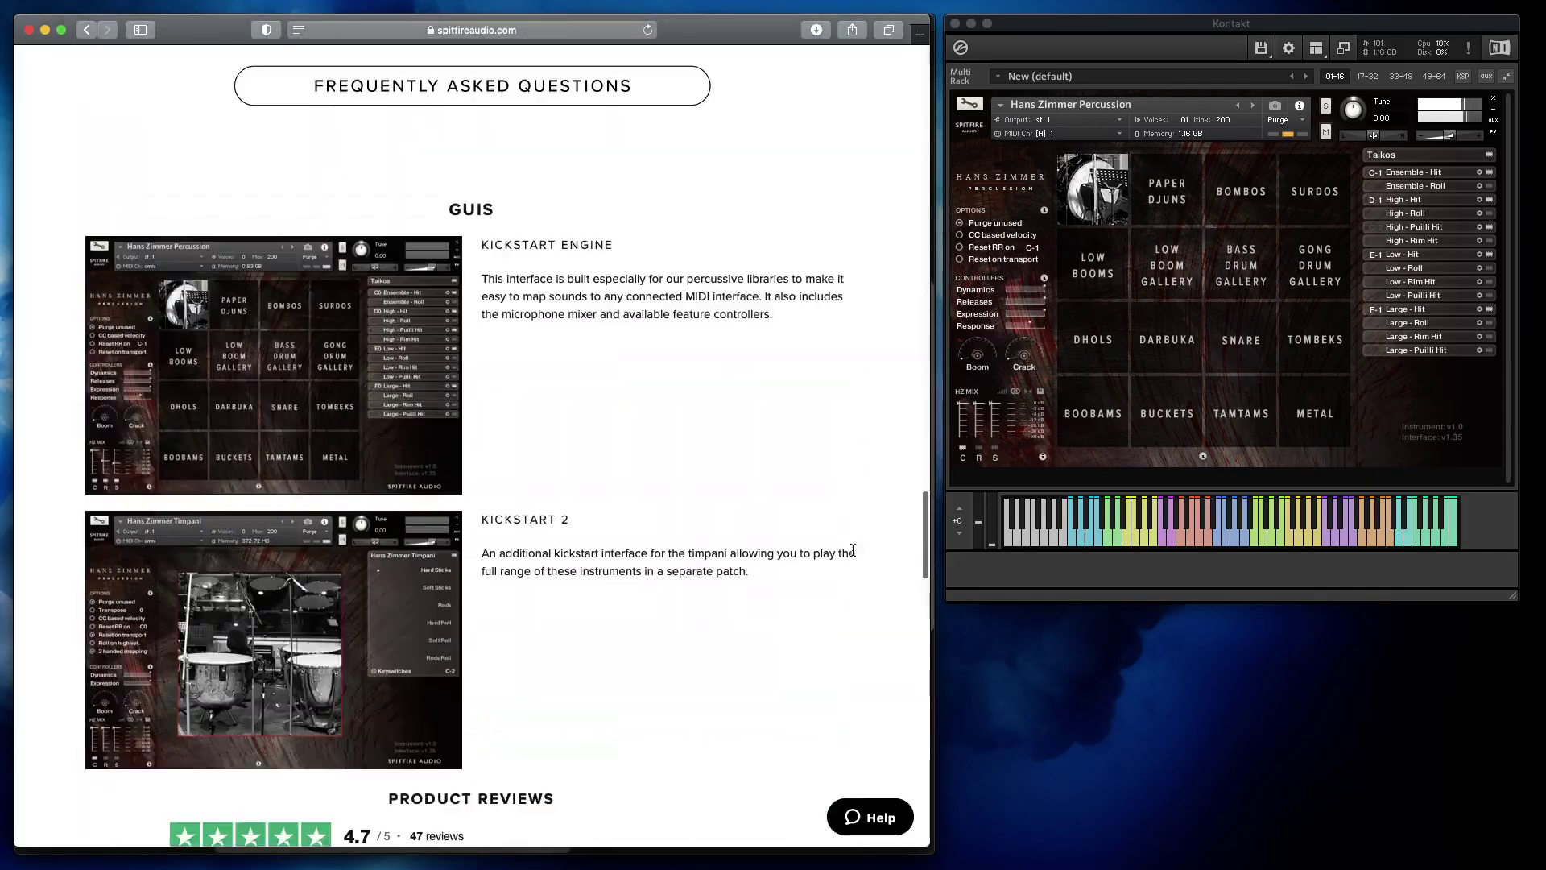
pyautogui.scroll(14, 852, 554)
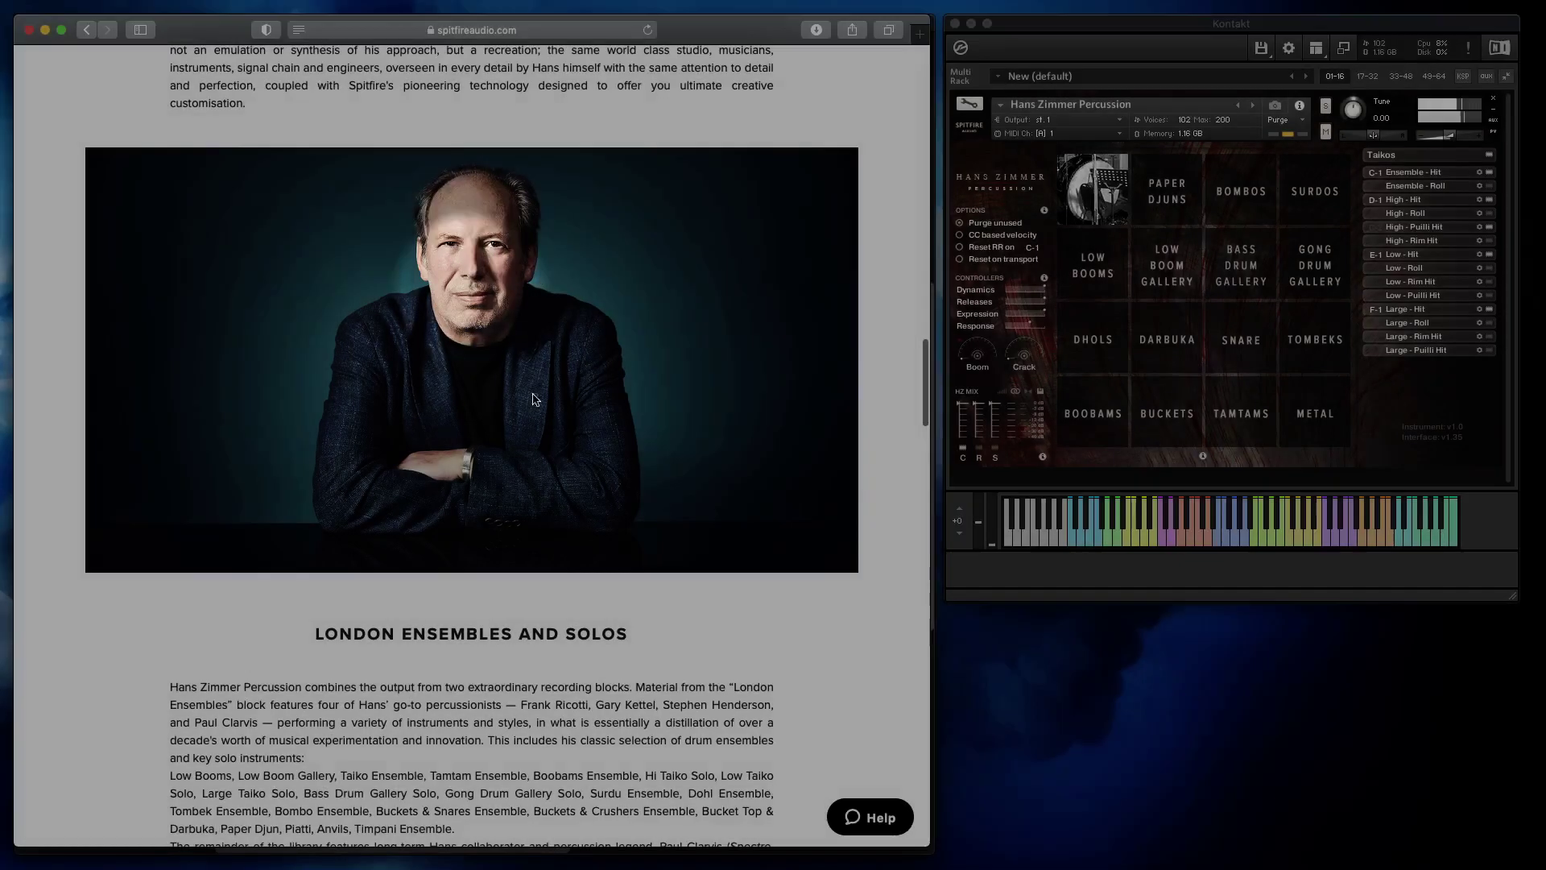
pyautogui.scroll(3, 667, 487)
pyautogui.scroll(1, 628, 509)
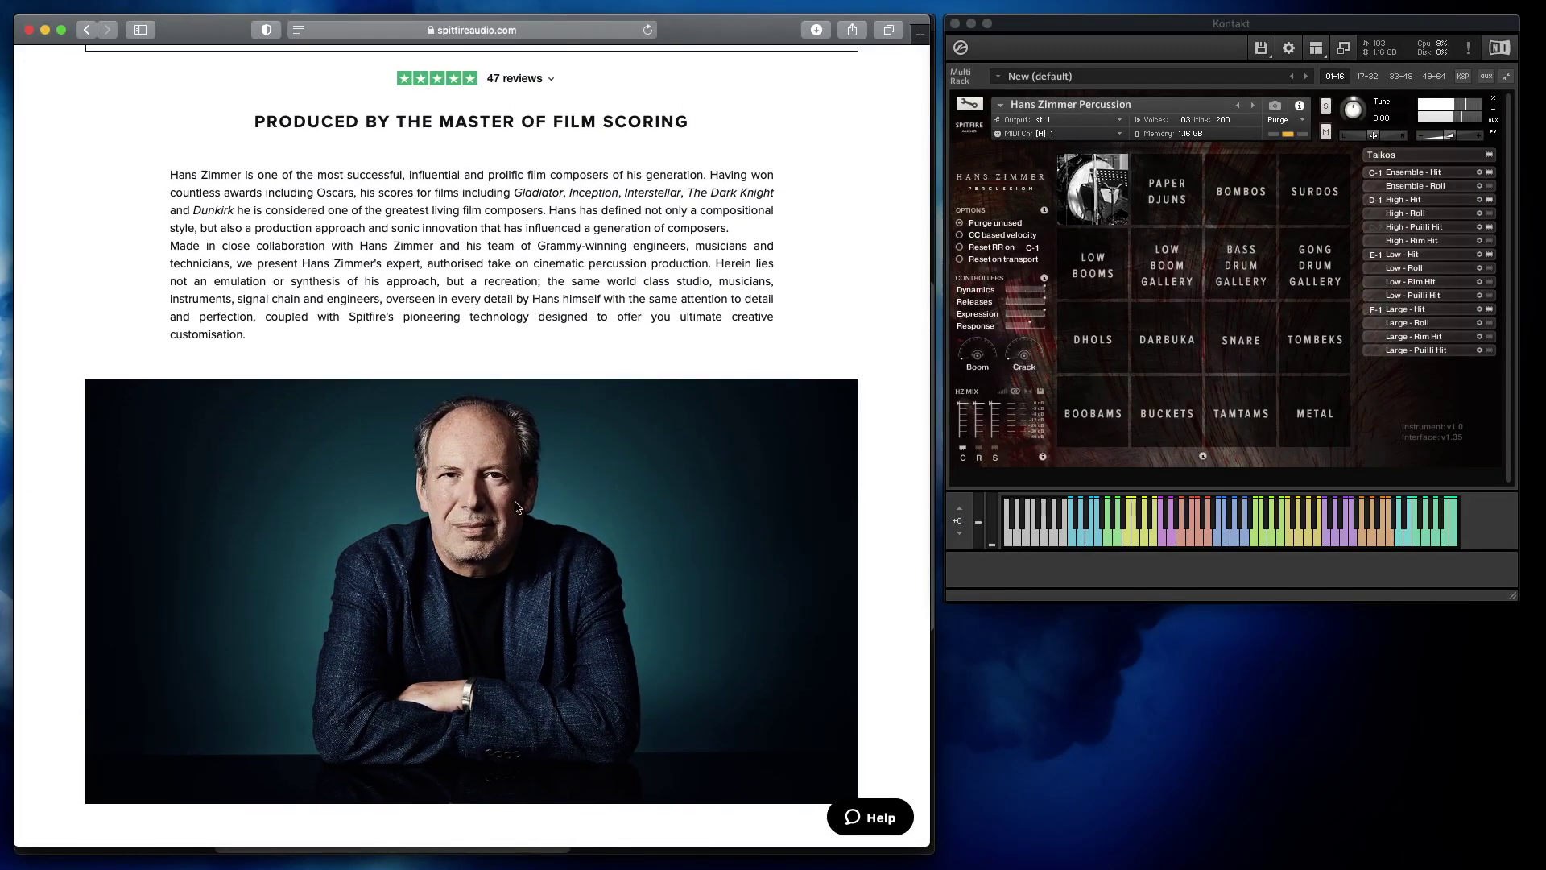
pyautogui.scroll(3, 498, 498)
pyautogui.scroll(-6, 516, 497)
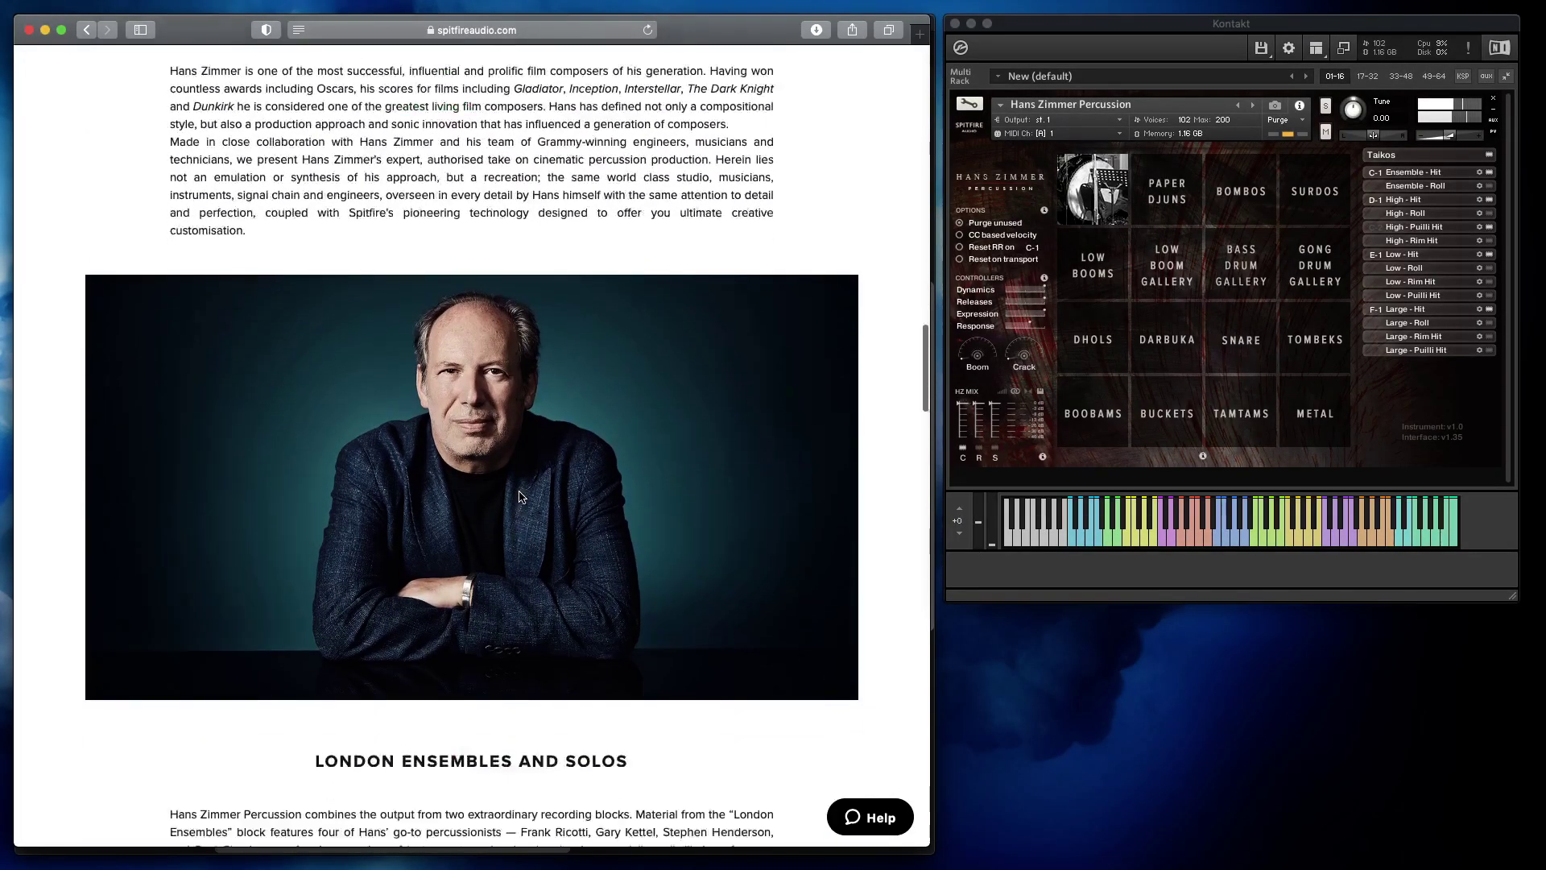
pyautogui.scroll(-3, 520, 496)
pyautogui.scroll(10, 717, 625)
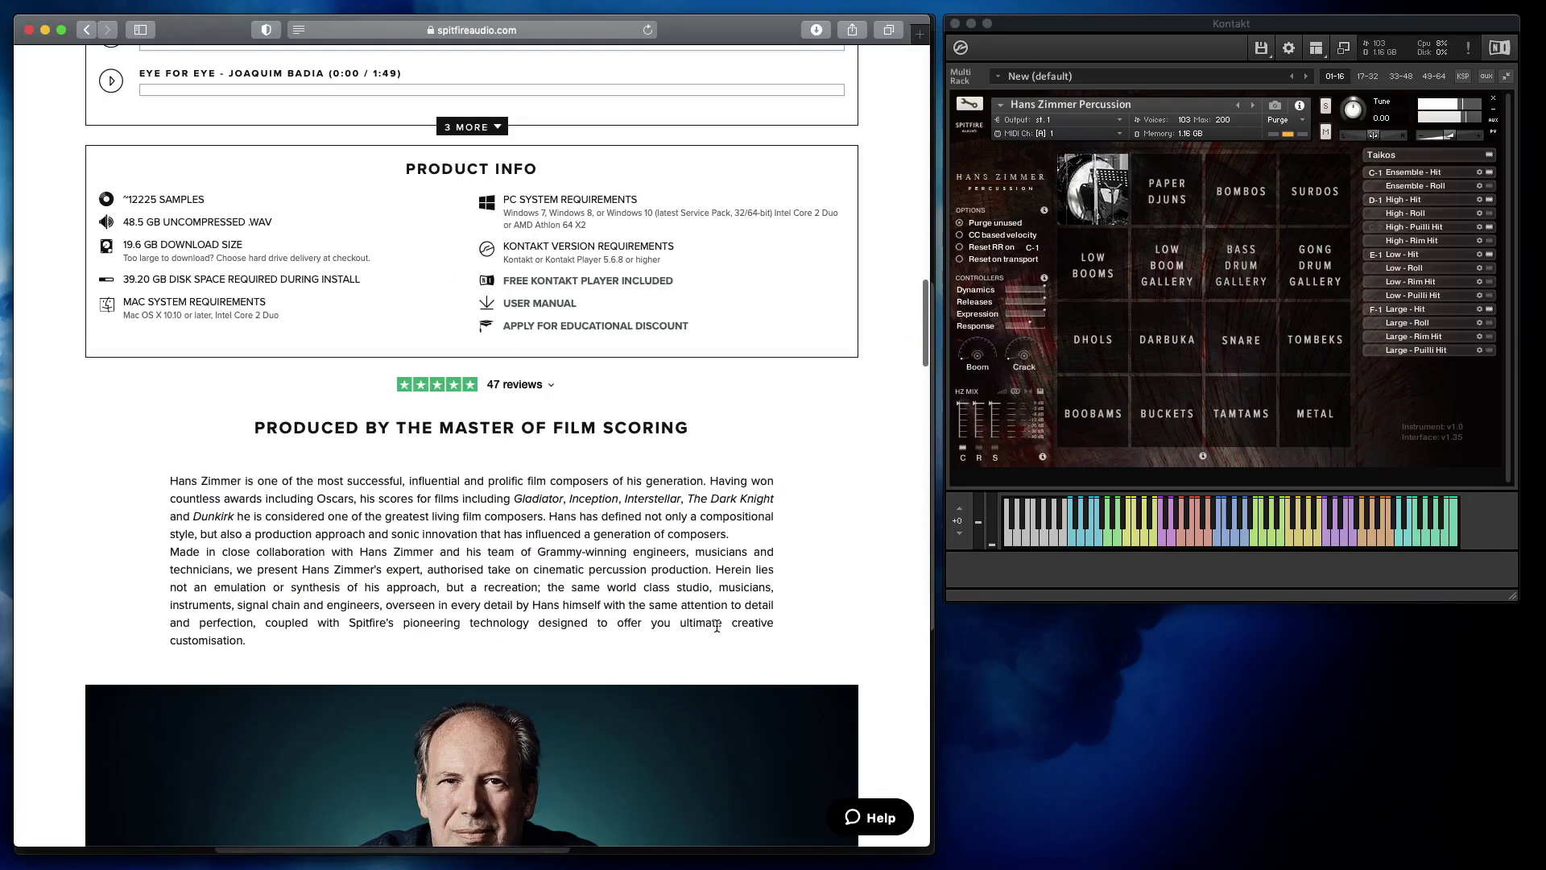
pyautogui.scroll(15, 717, 625)
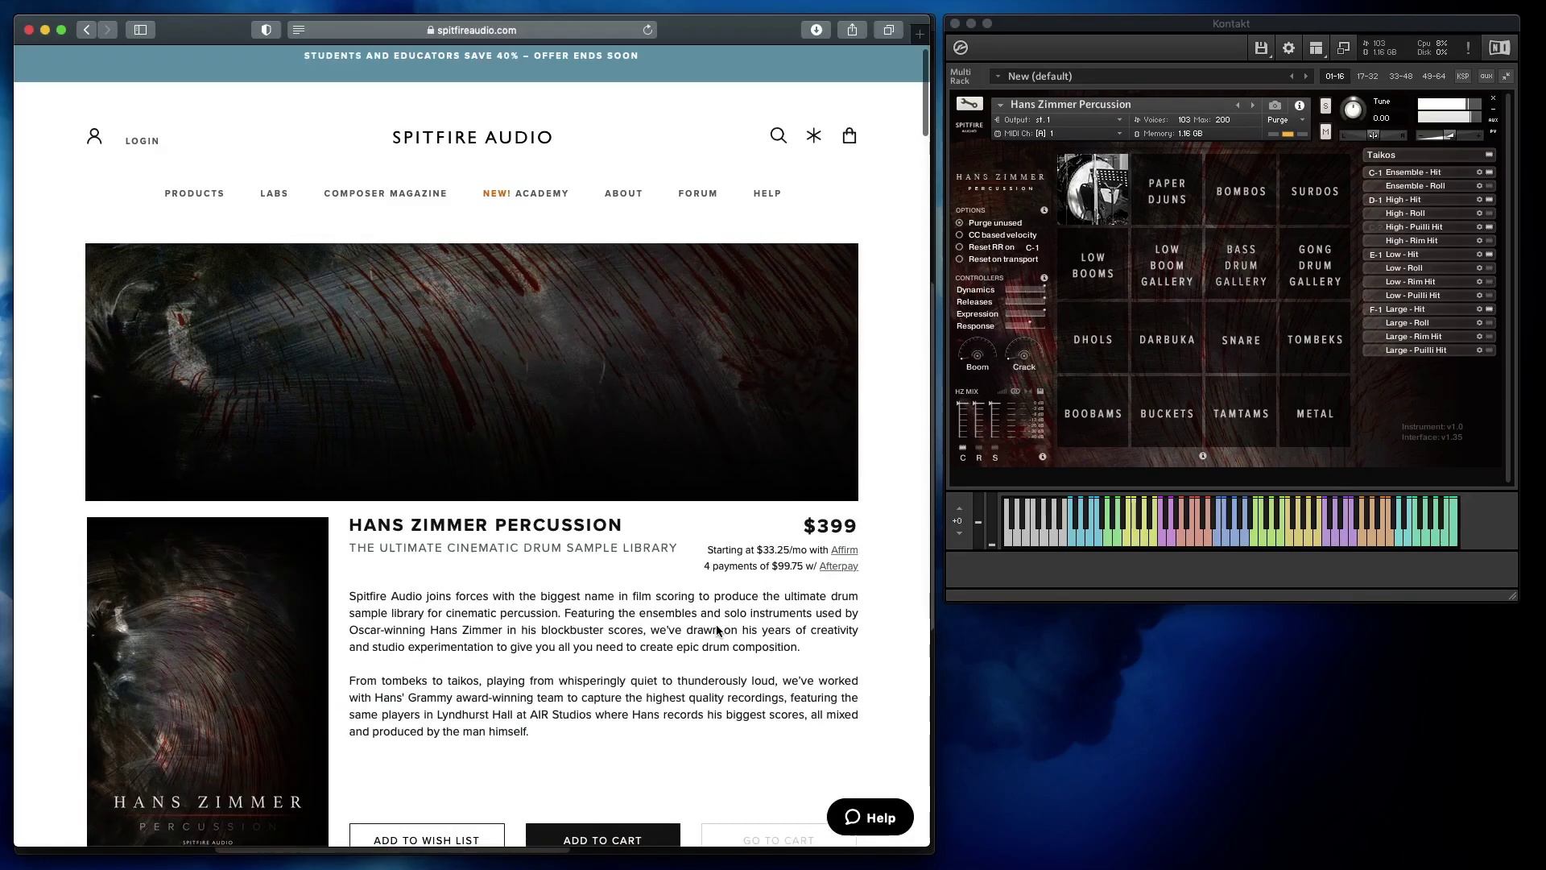
pyautogui.scroll(-15, 717, 625)
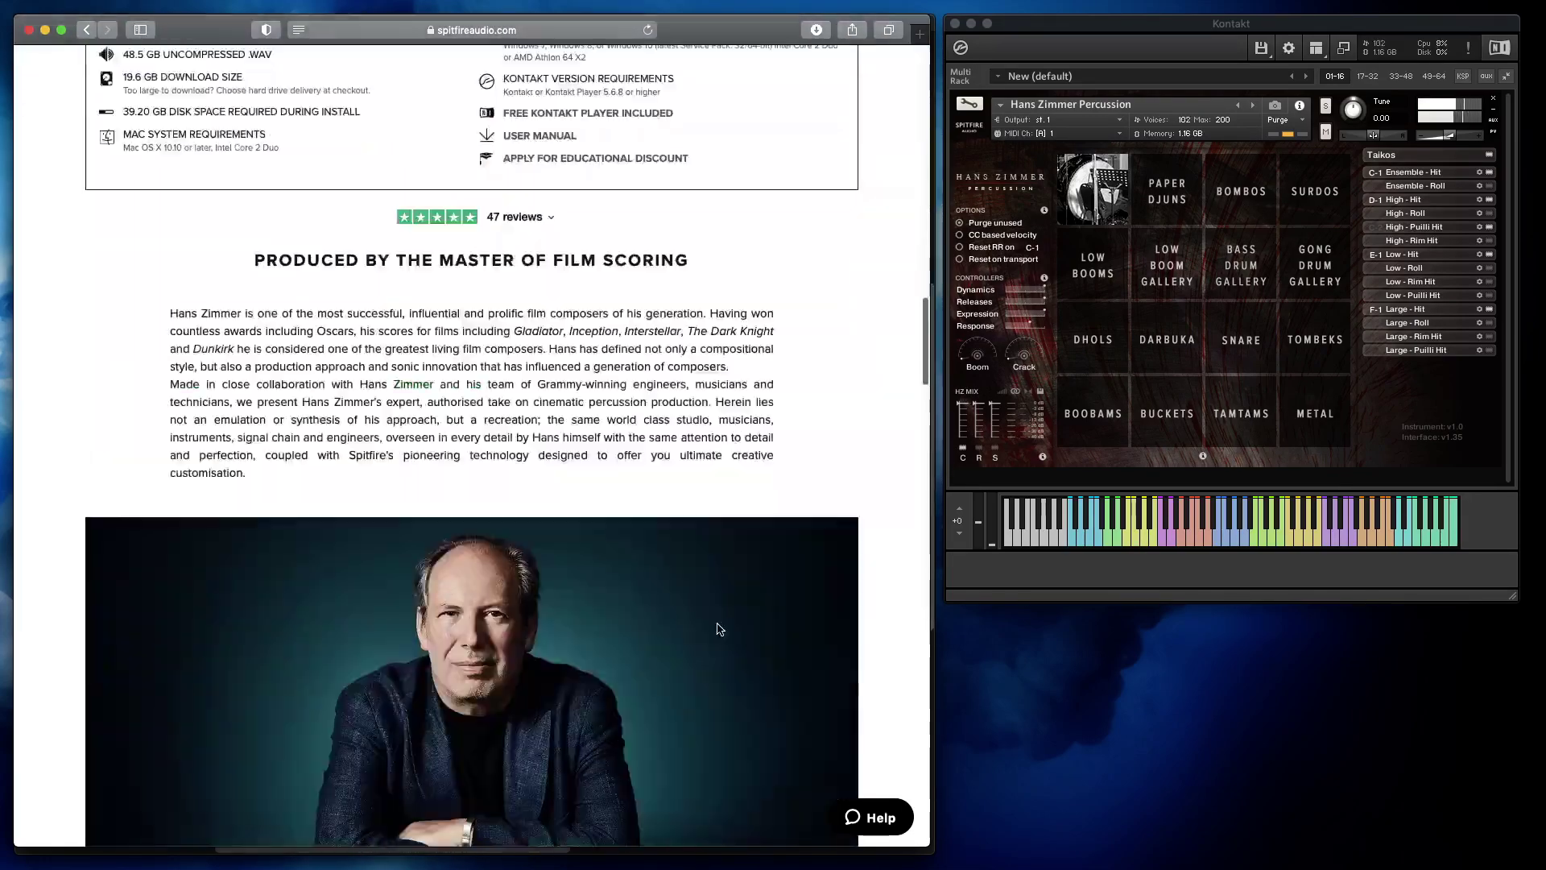
pyautogui.scroll(-8, 717, 625)
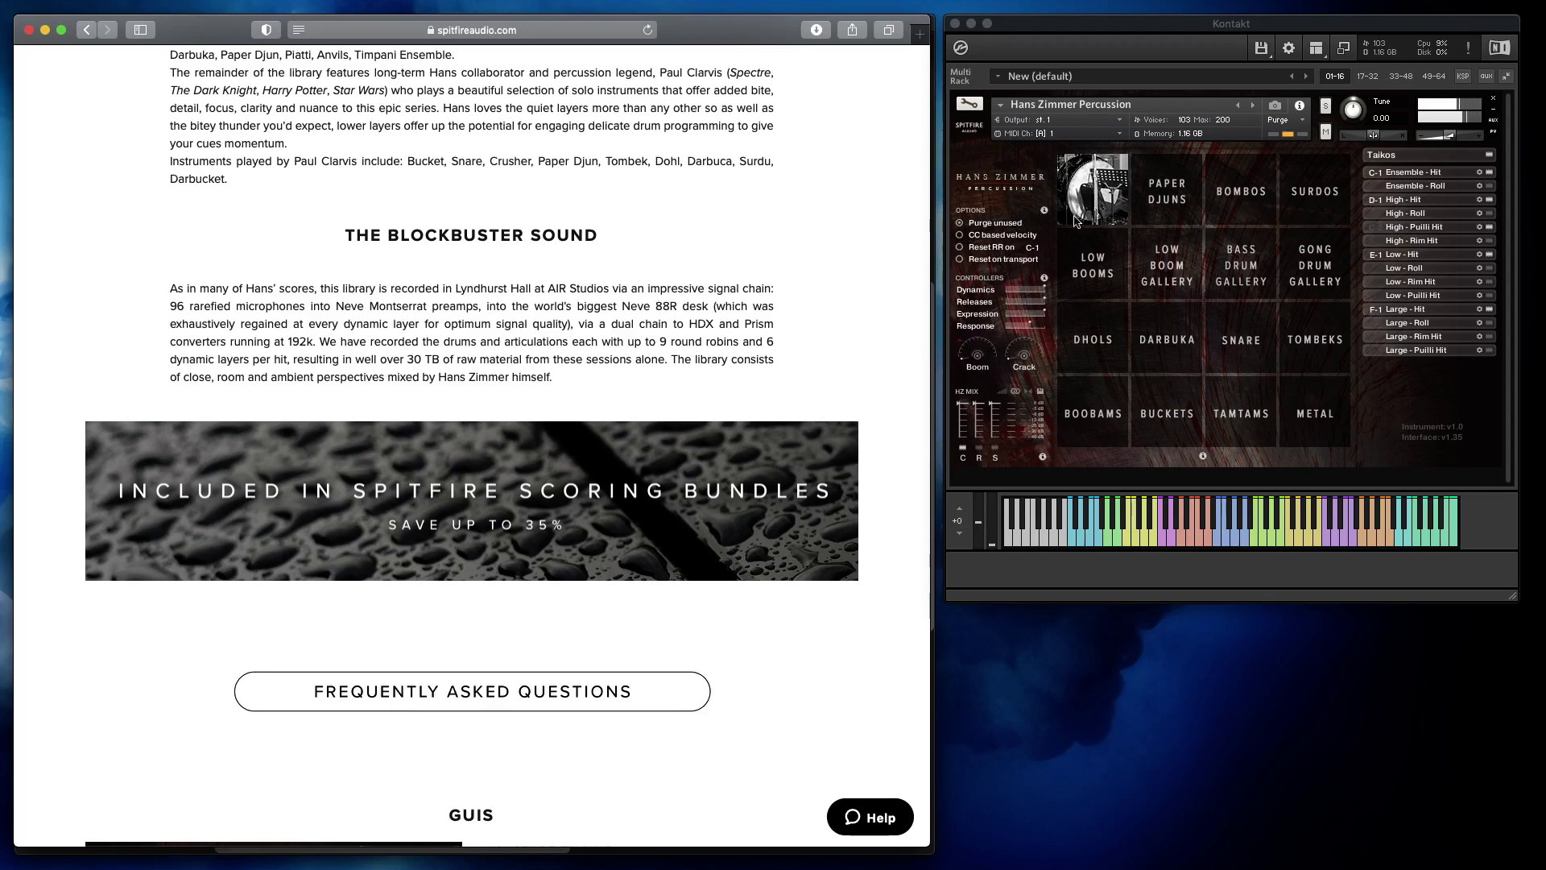
pyautogui.press('super+Tab')
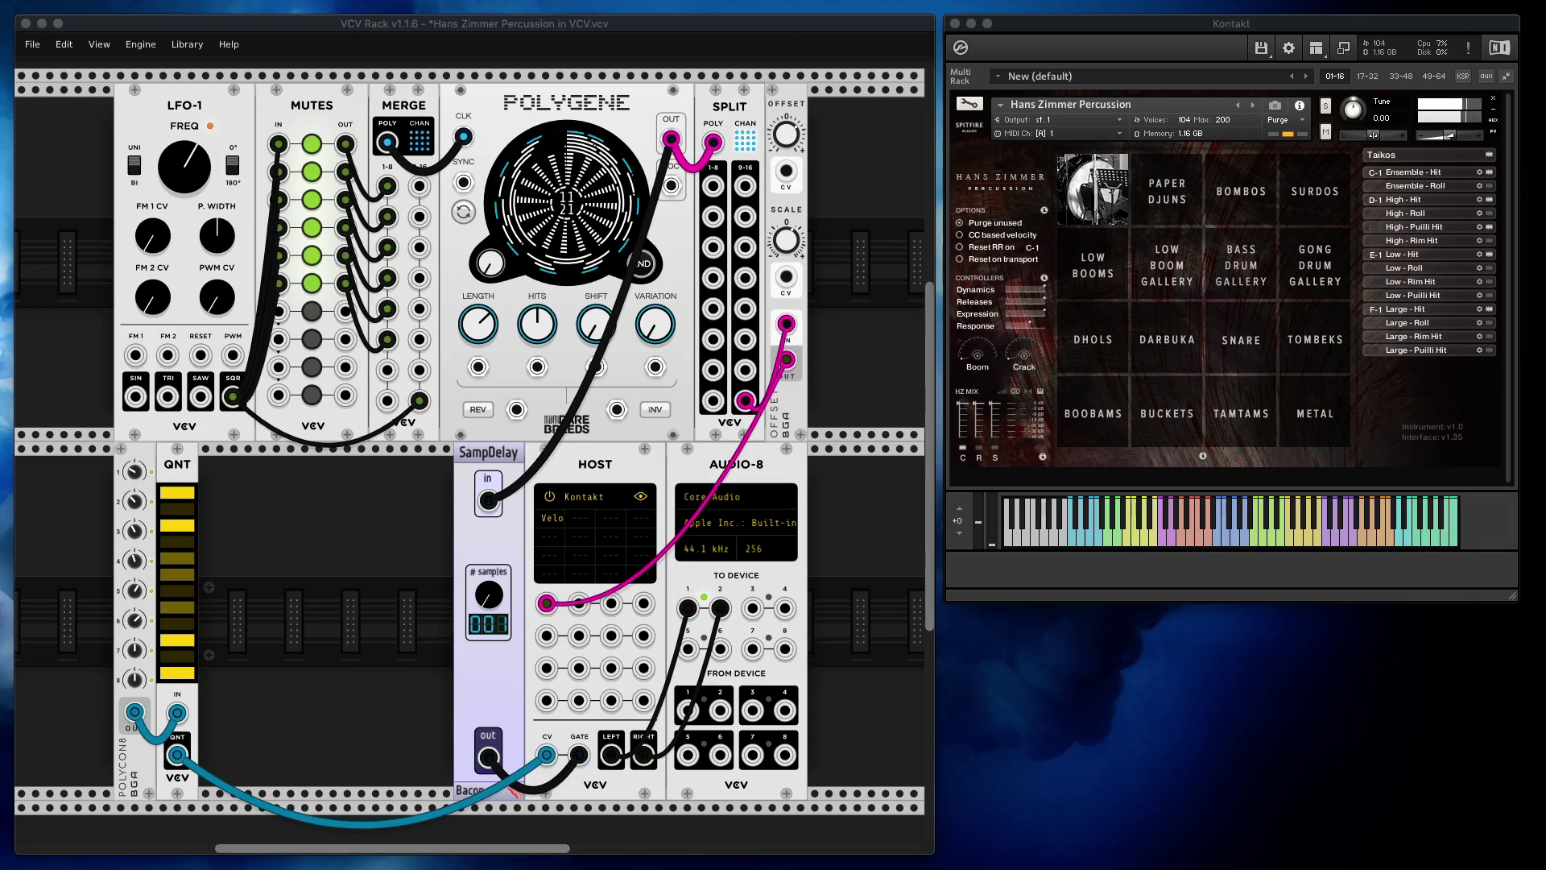
# Step: Revert to the last saved Hans Zimmer Percussion patch, discarding unsaved changes and resetting the mutes
pyautogui.press('super+shift+o')
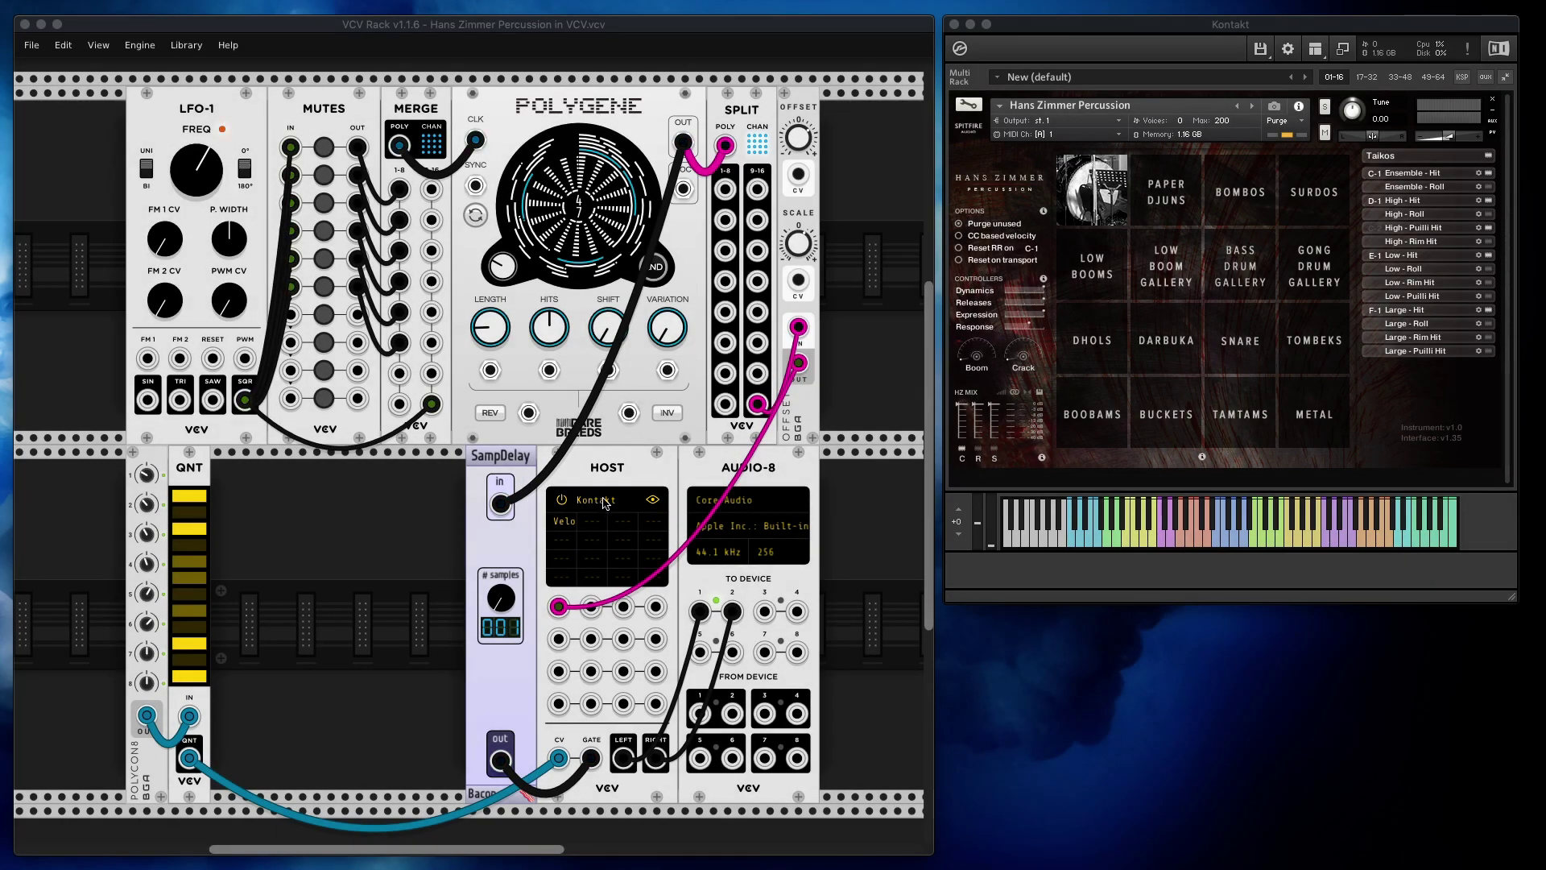
pyautogui.click(606, 503)
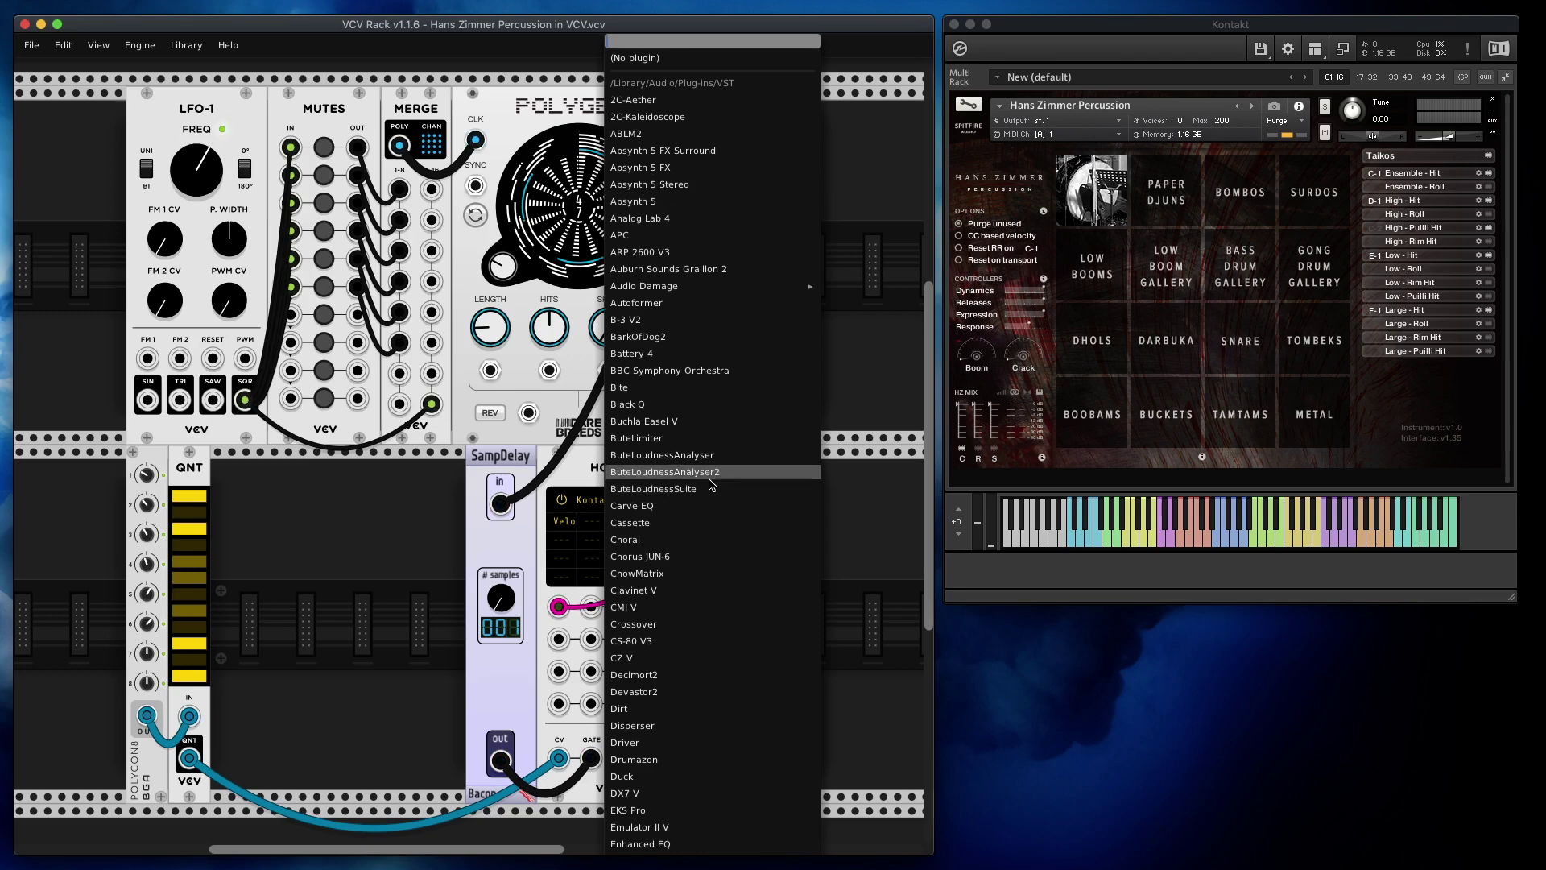
pyautogui.scroll(-2, 712, 484)
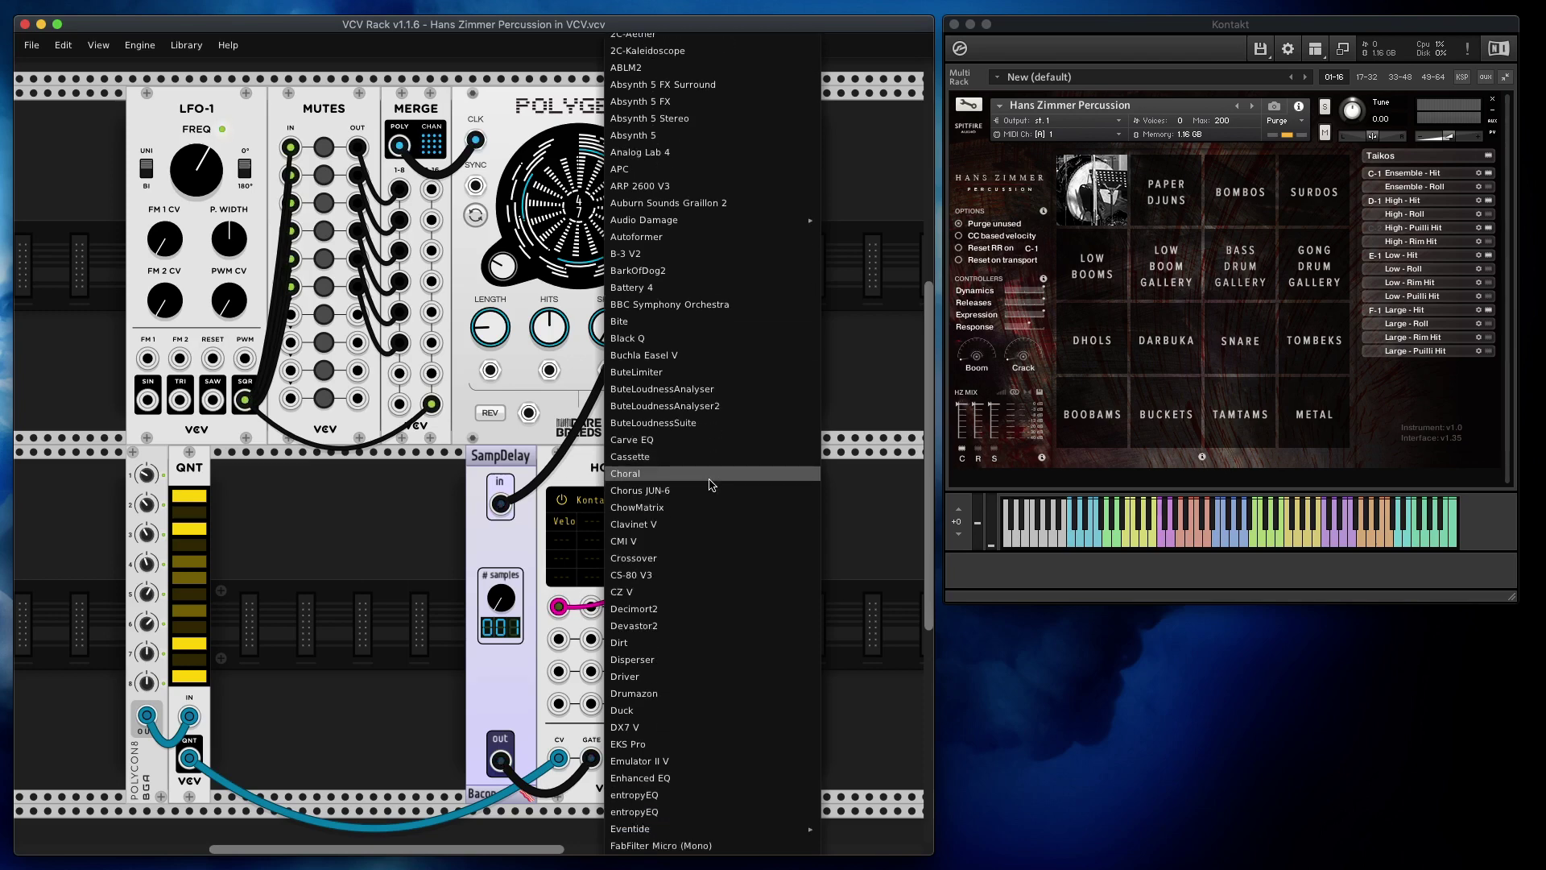
pyautogui.click(417, 567)
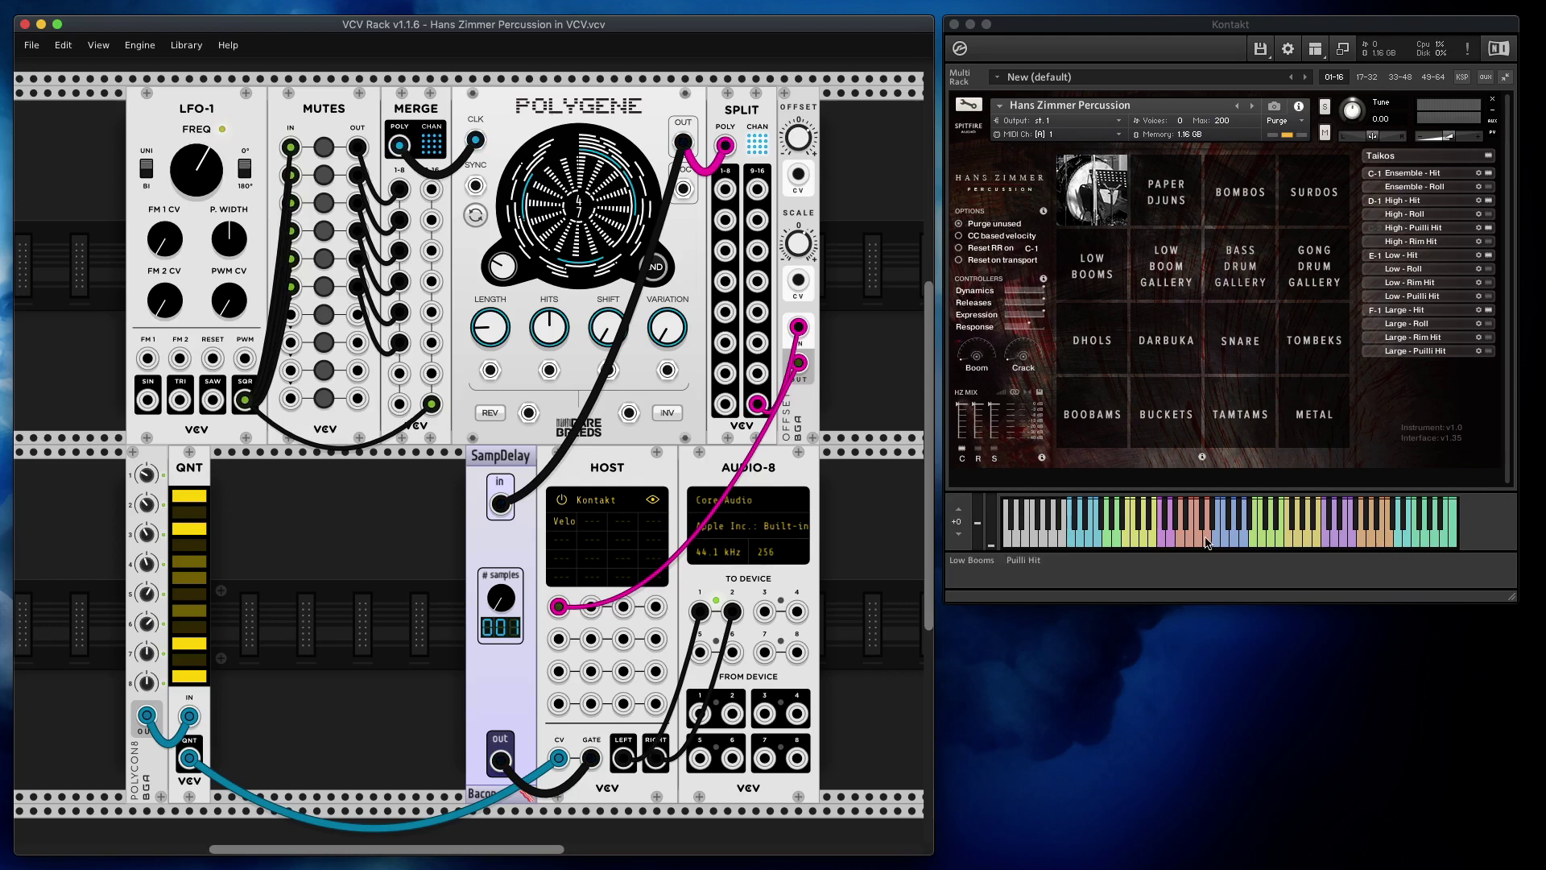
pyautogui.click(1160, 528)
pyautogui.click(1116, 542)
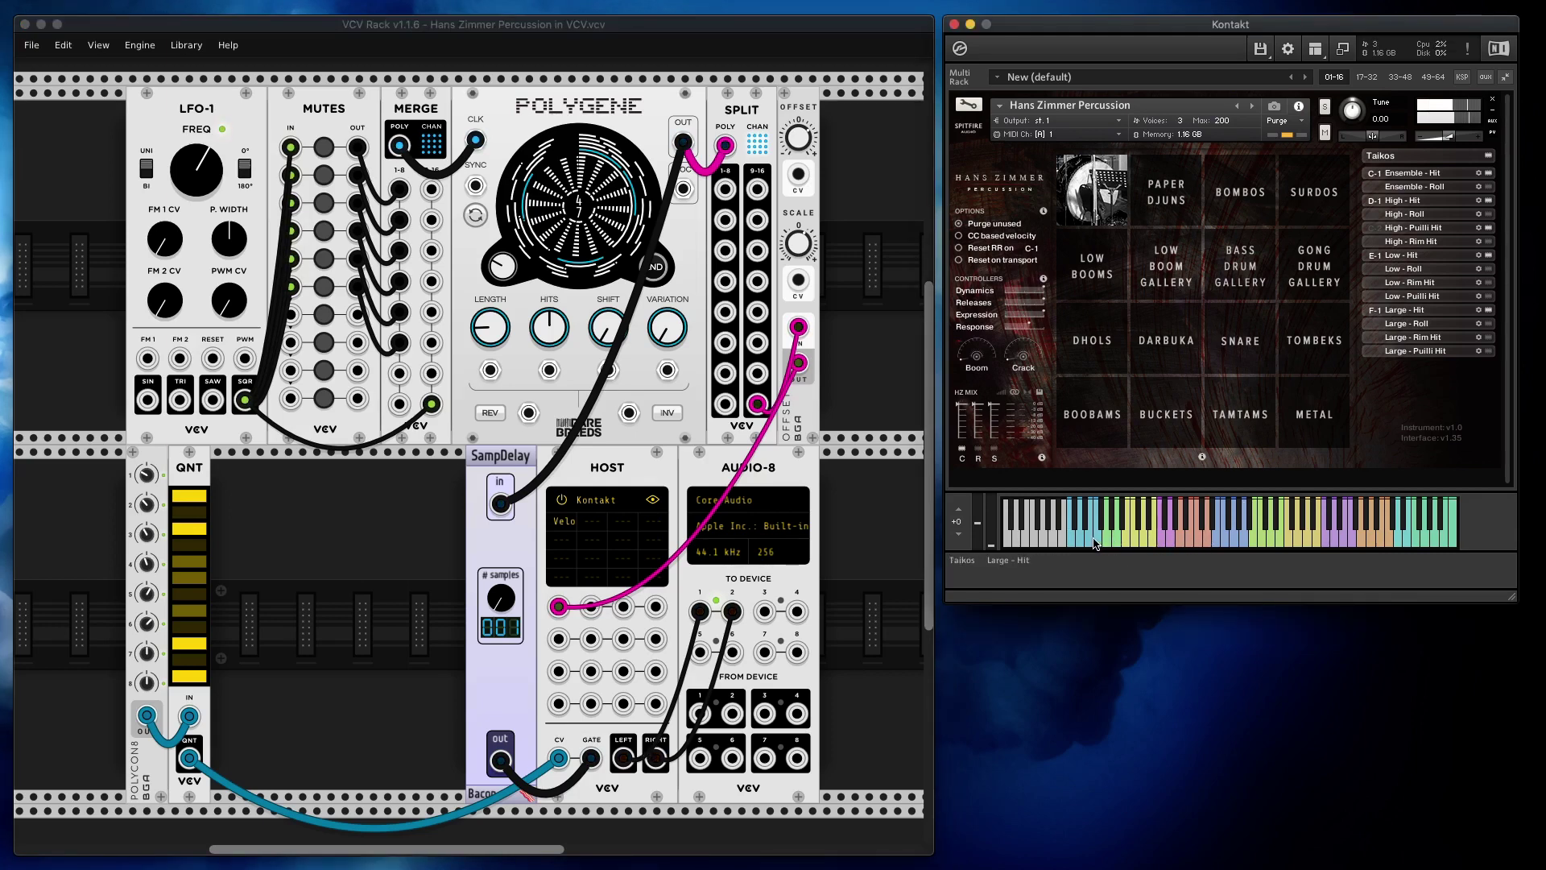
pyautogui.click(1095, 535)
pyautogui.click(1080, 536)
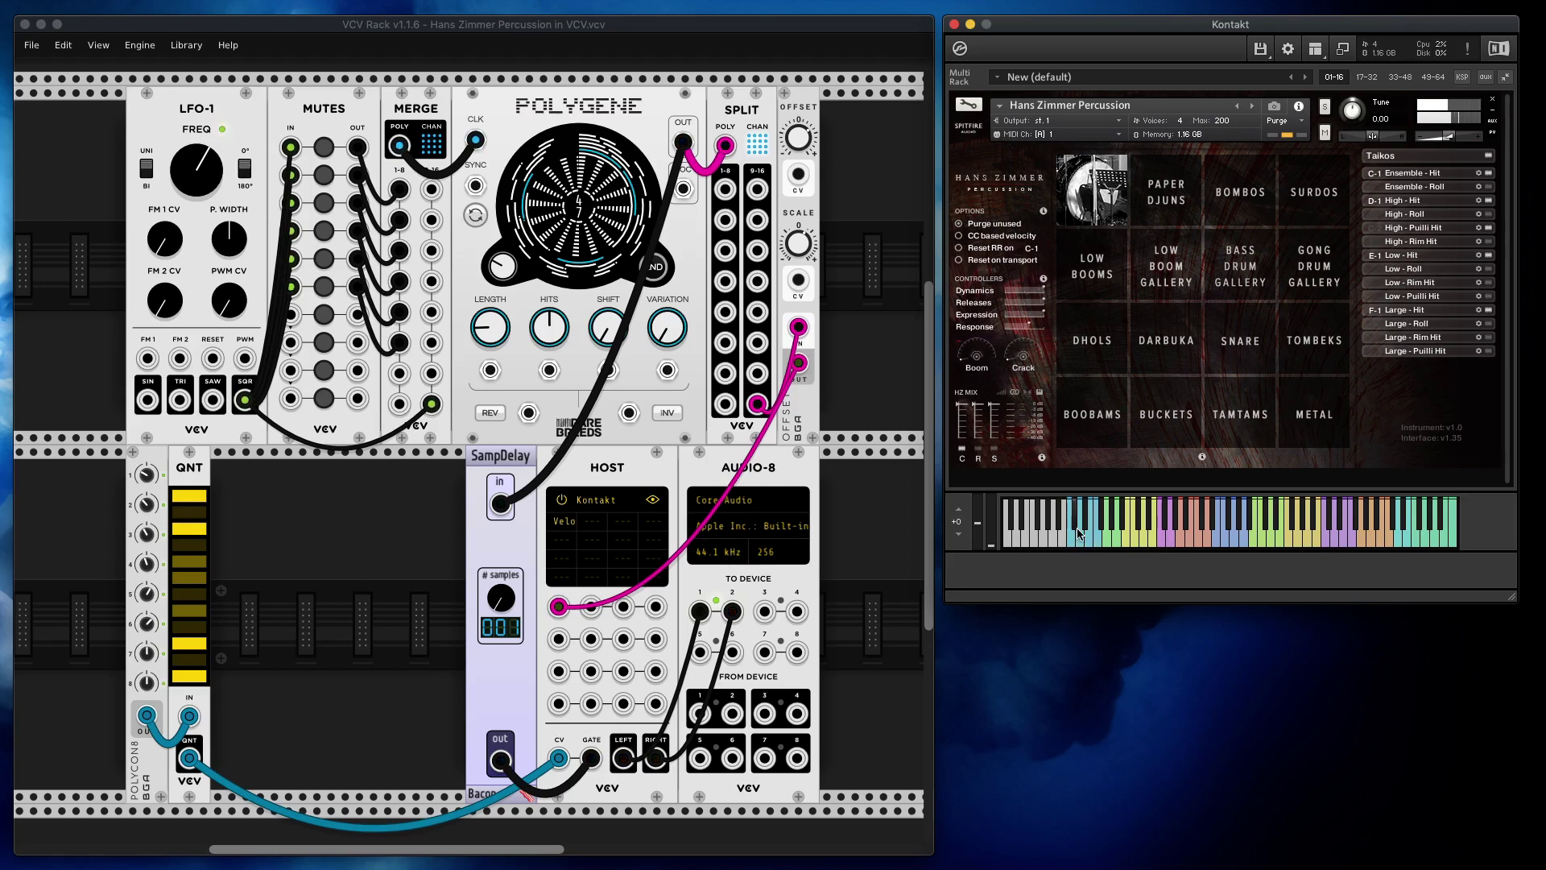
pyautogui.click(1122, 538)
pyautogui.click(1186, 540)
pyautogui.click(1186, 540)
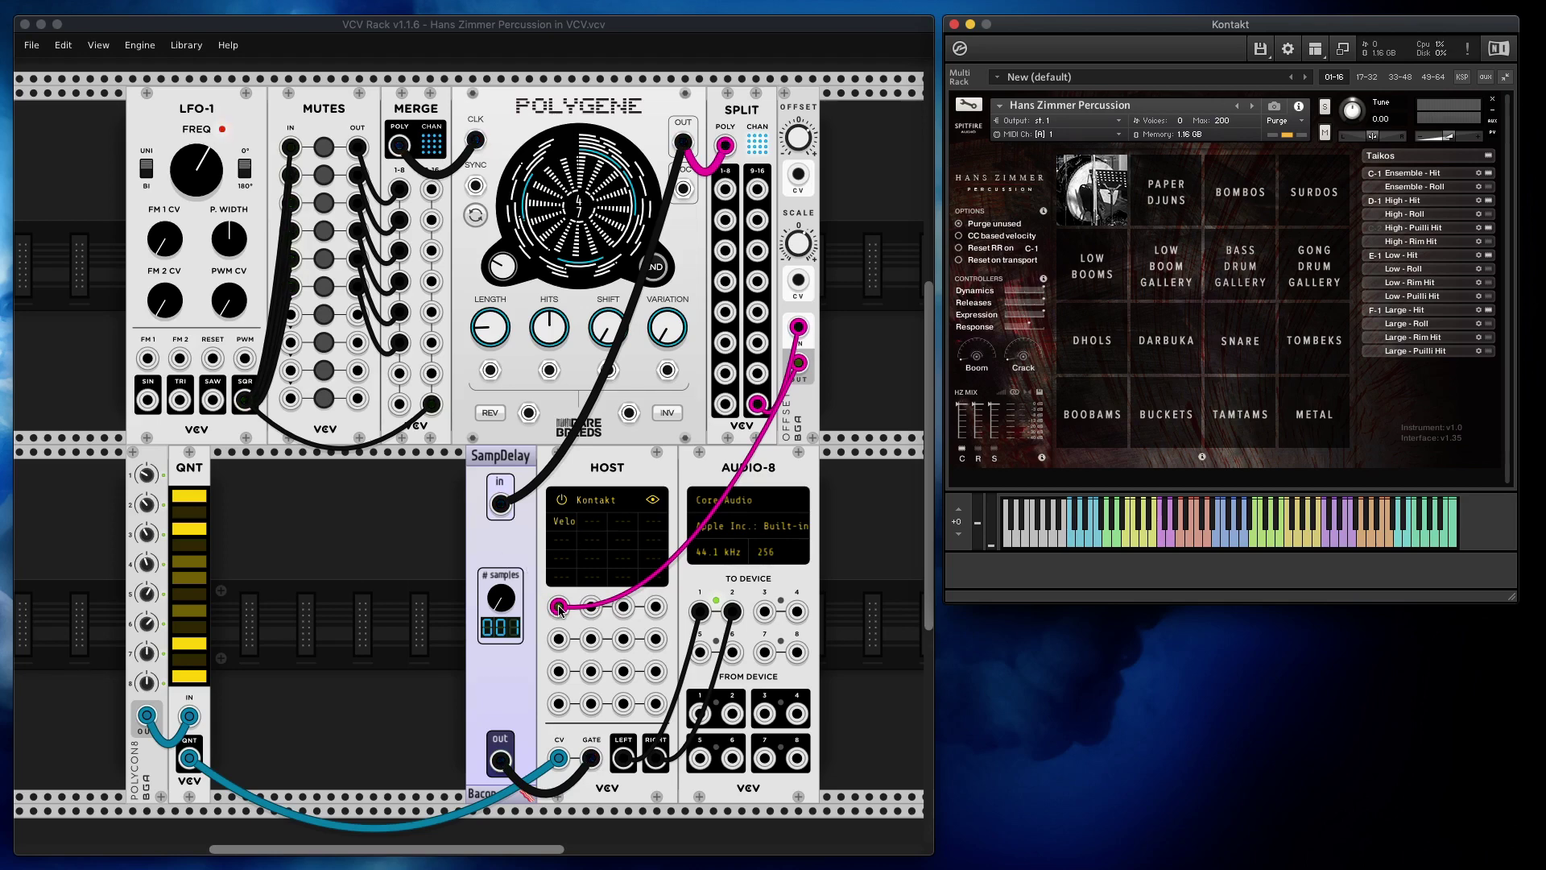
# Step: Unplug the velocity cable from Host and delete the SampDelay, Offset and Split modules
pyautogui.moveTo(560, 609); pyautogui.dragTo(515, 456)
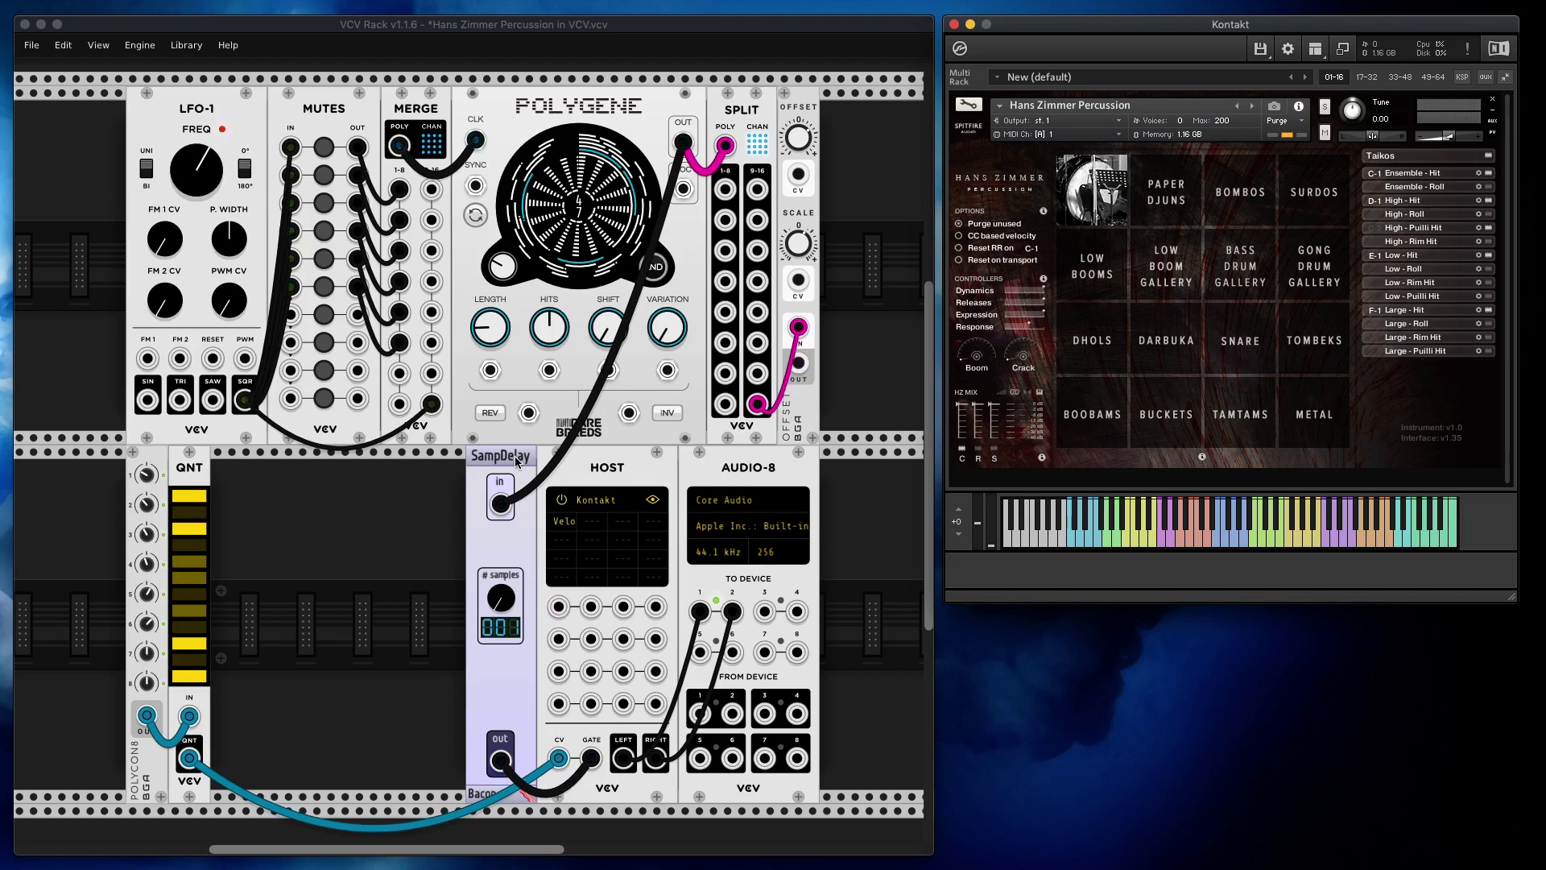
pyautogui.click(514, 456)
pyautogui.press('BackSpace')
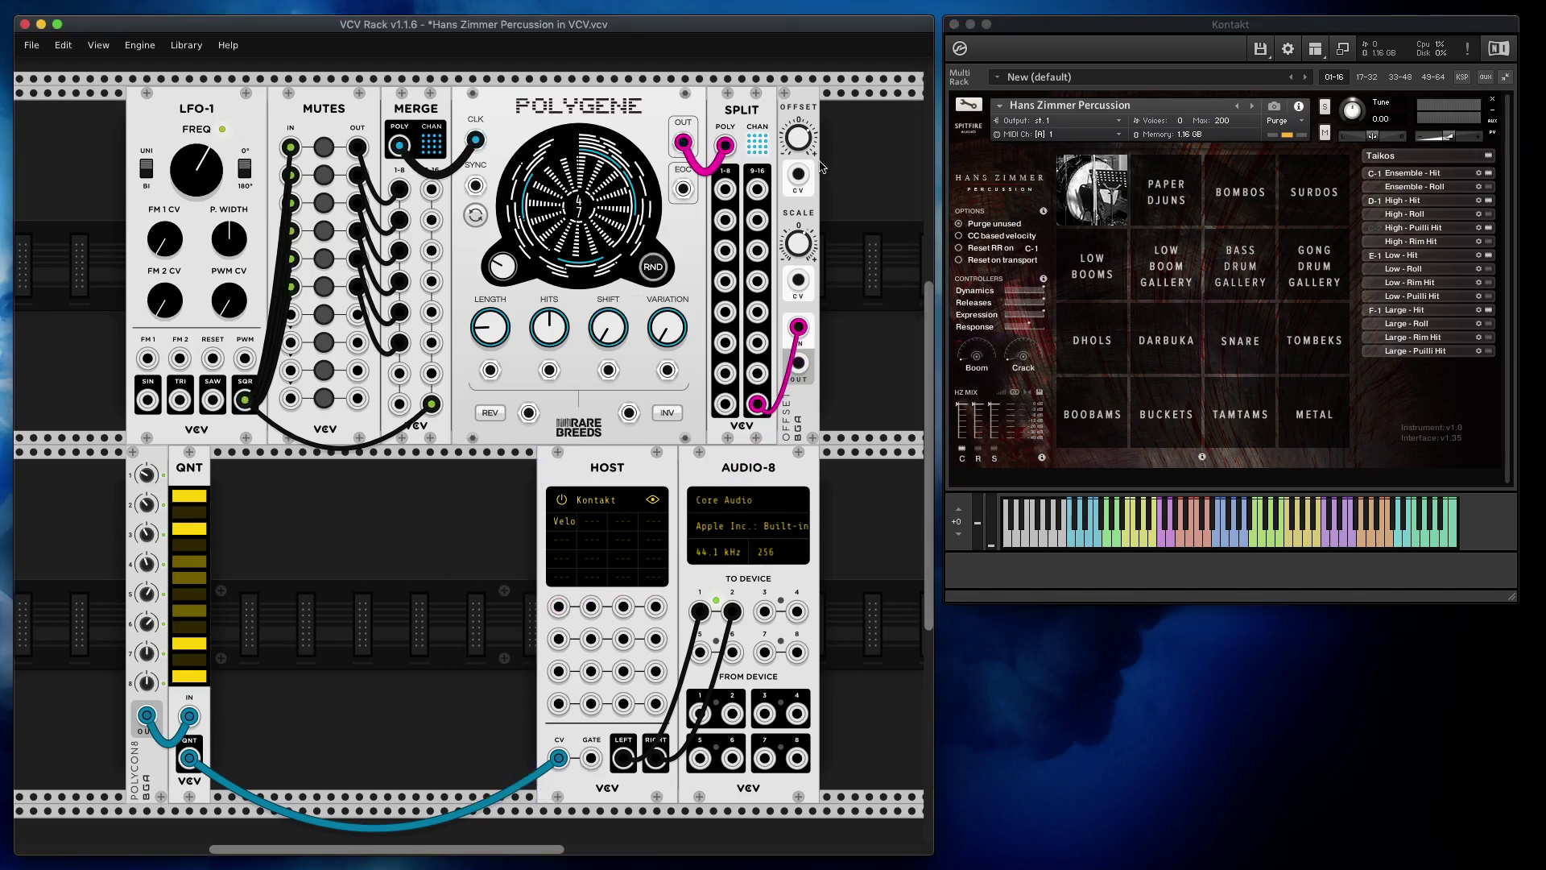
pyautogui.press('BackSpace')
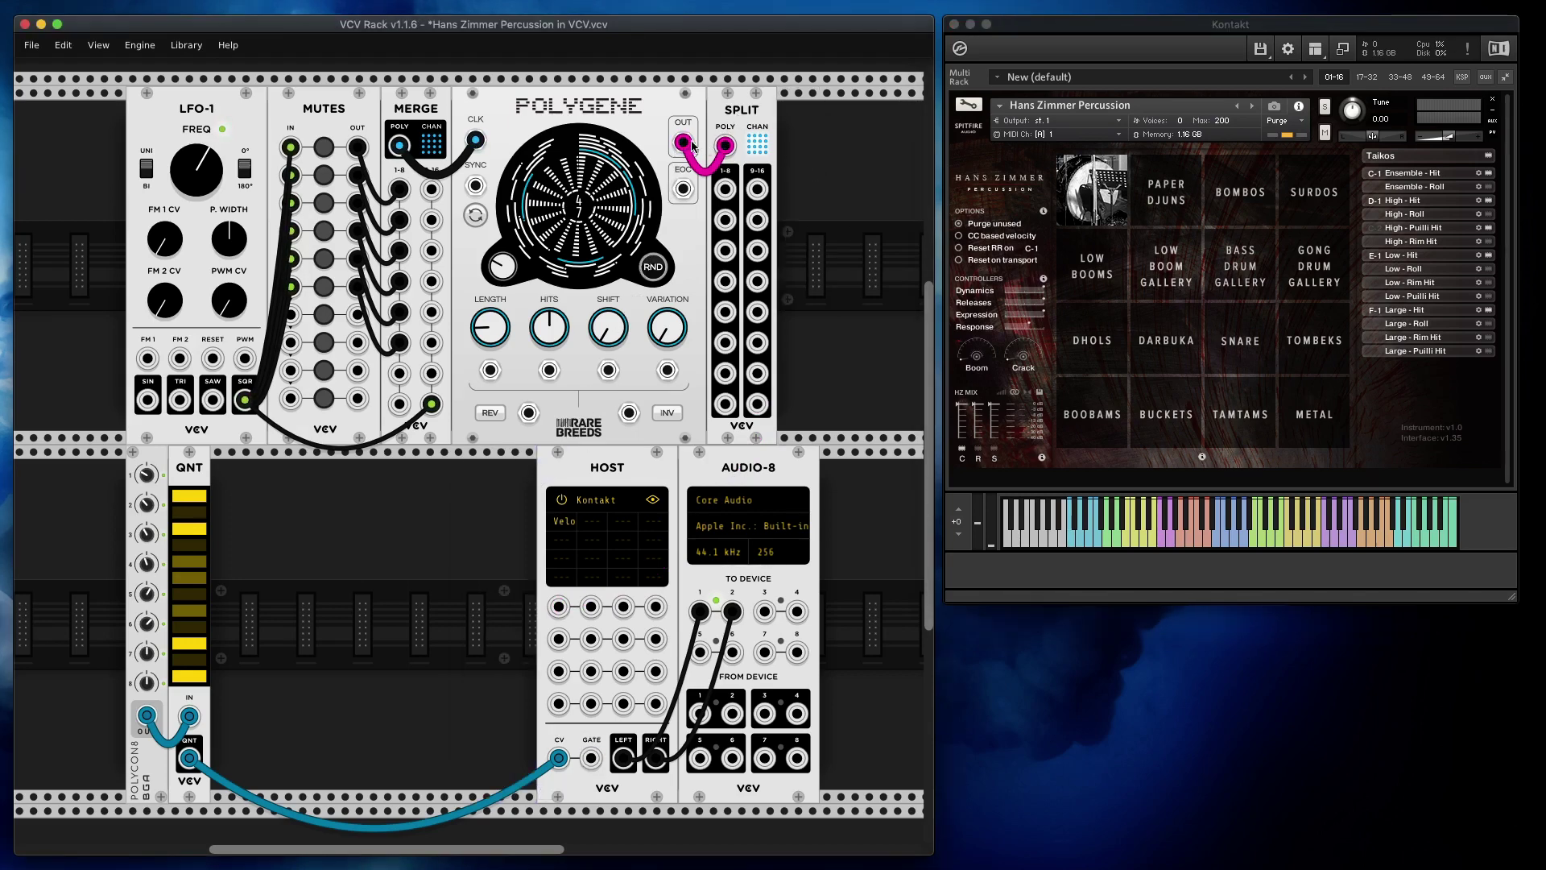
pyautogui.press('BackSpace')
# Step: Patch Polygene's output into Host's gate input and unmute Mutes channels 1–4
pyautogui.moveTo(683, 142); pyautogui.dragTo(592, 760)
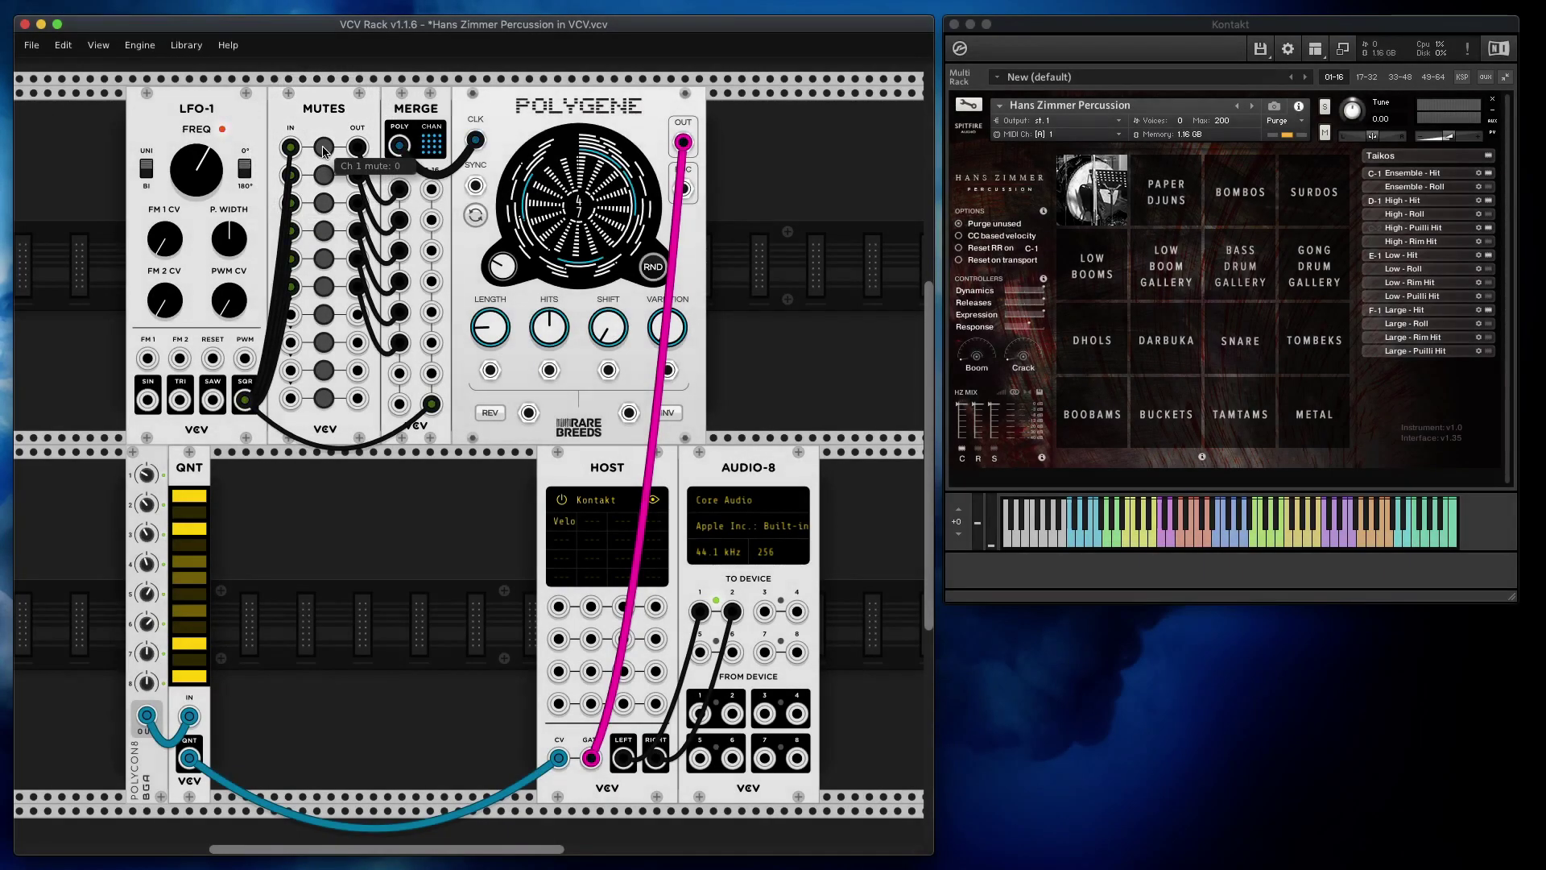
pyautogui.moveTo(324, 147)
pyautogui.mouseDown()
pyautogui.moveTo(323, 283)
pyautogui.moveTo(324, 145)
pyautogui.moveTo(327, 259)
pyautogui.moveTo(363, 254)
pyautogui.mouseUp()
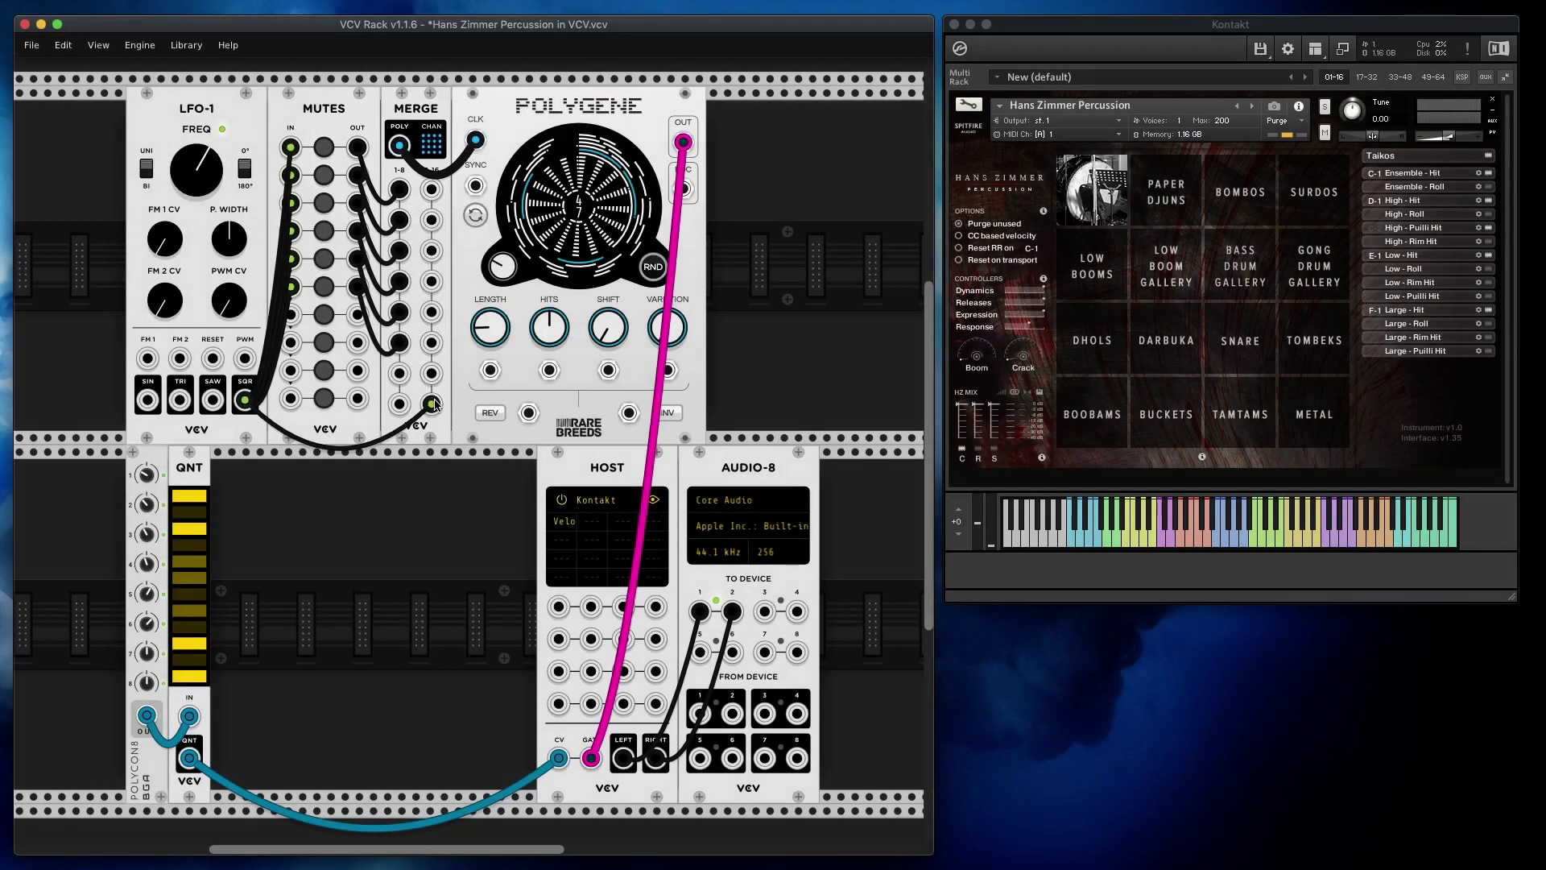
# Step: Move LFO-1's square wave from Merge to Polygene's clock input, then undo that connection
pyautogui.moveTo(433, 403); pyautogui.dragTo(431, 412)
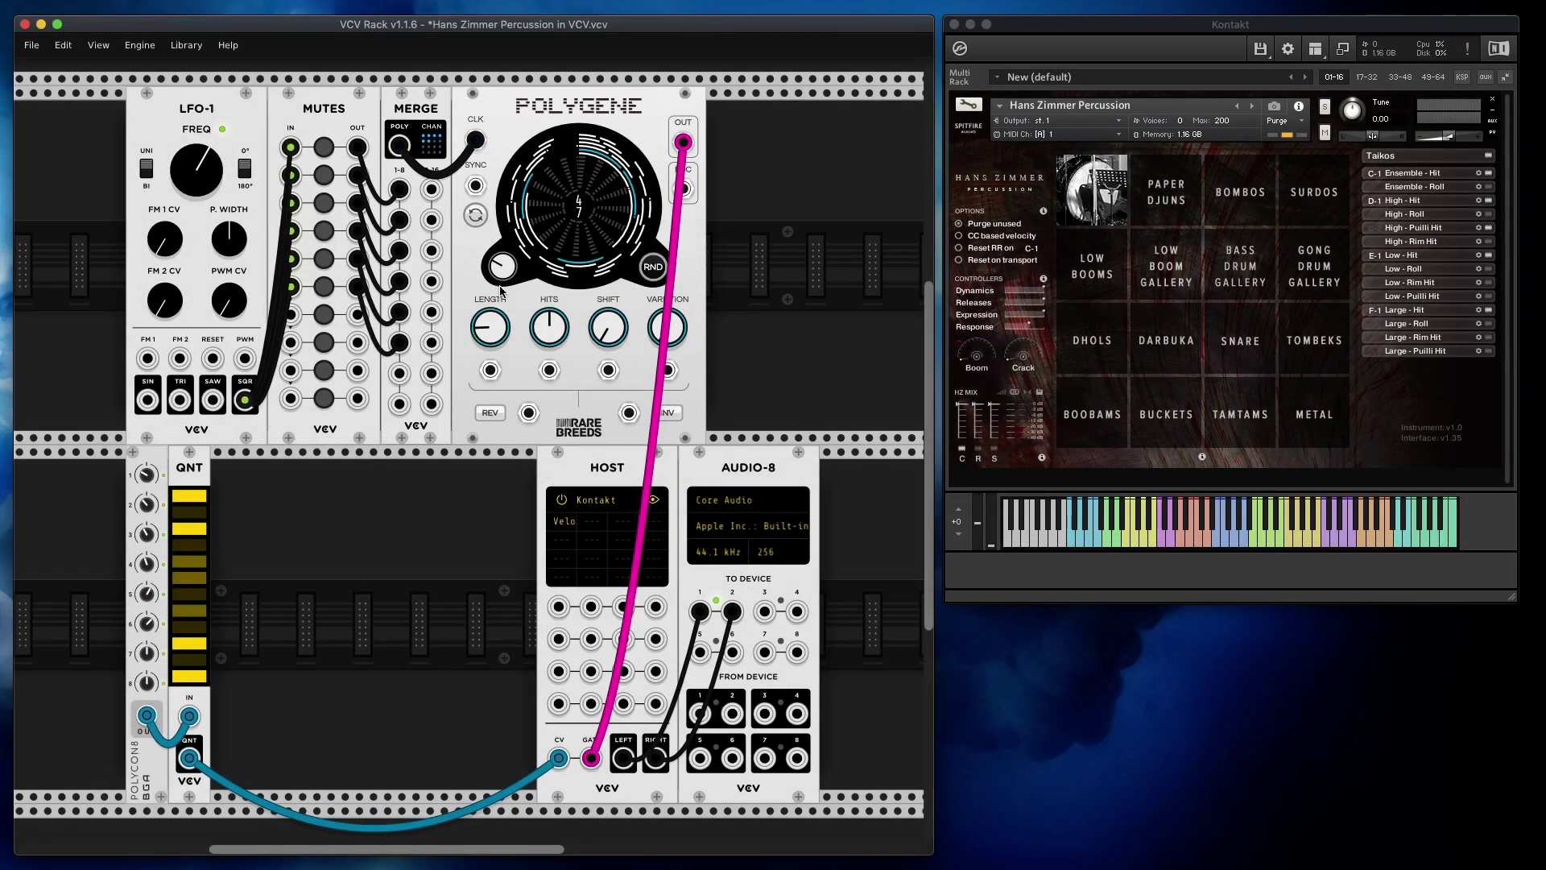
pyautogui.moveTo(503, 266); pyautogui.dragTo(503, 278)
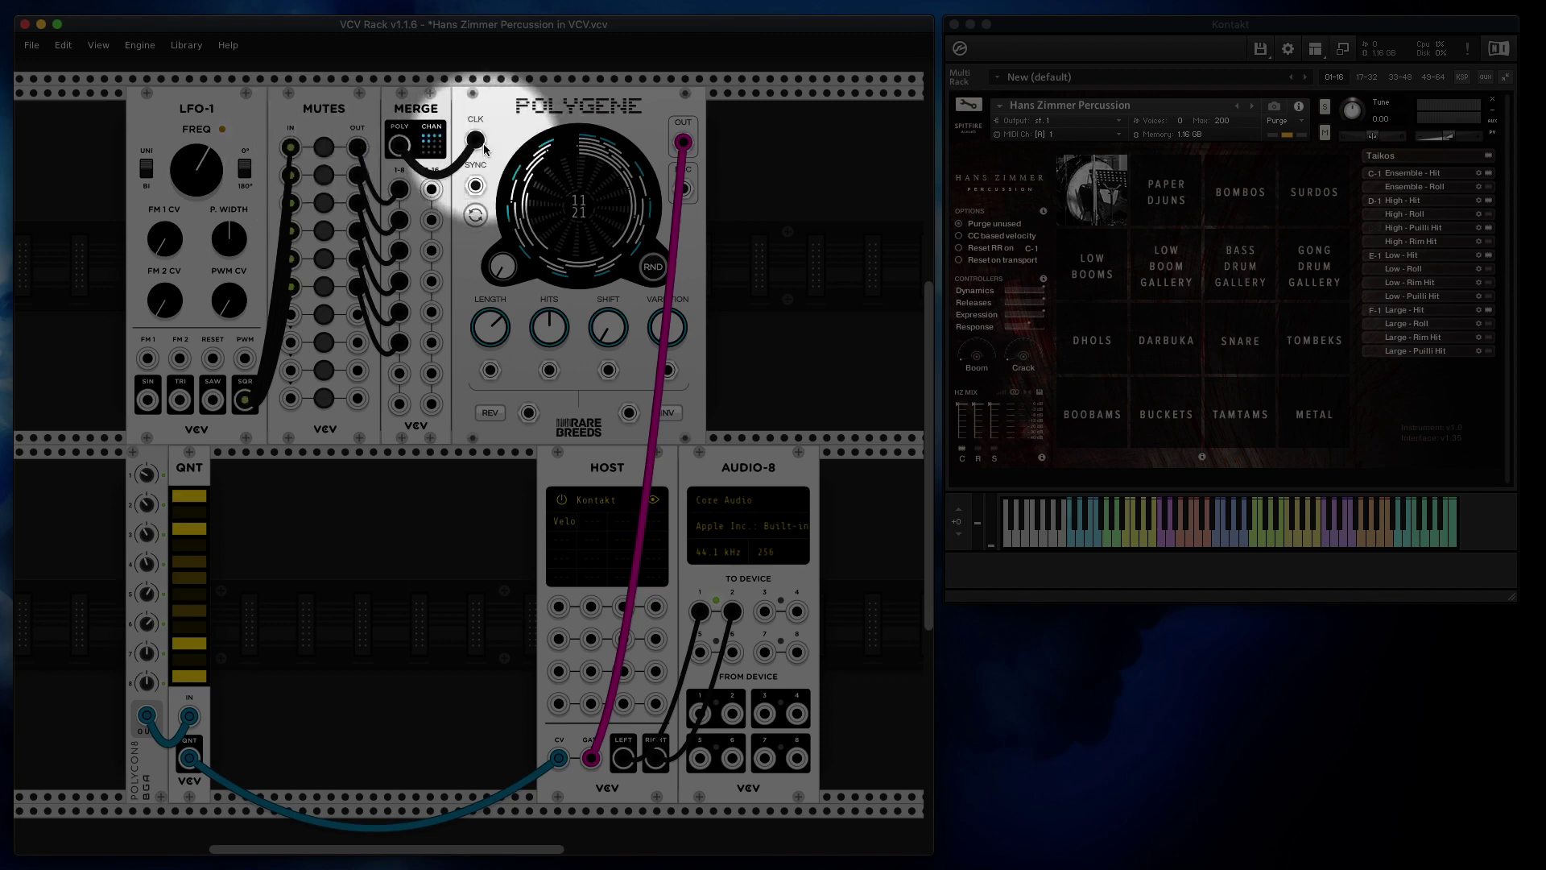
pyautogui.moveTo(476, 139); pyautogui.dragTo(245, 400)
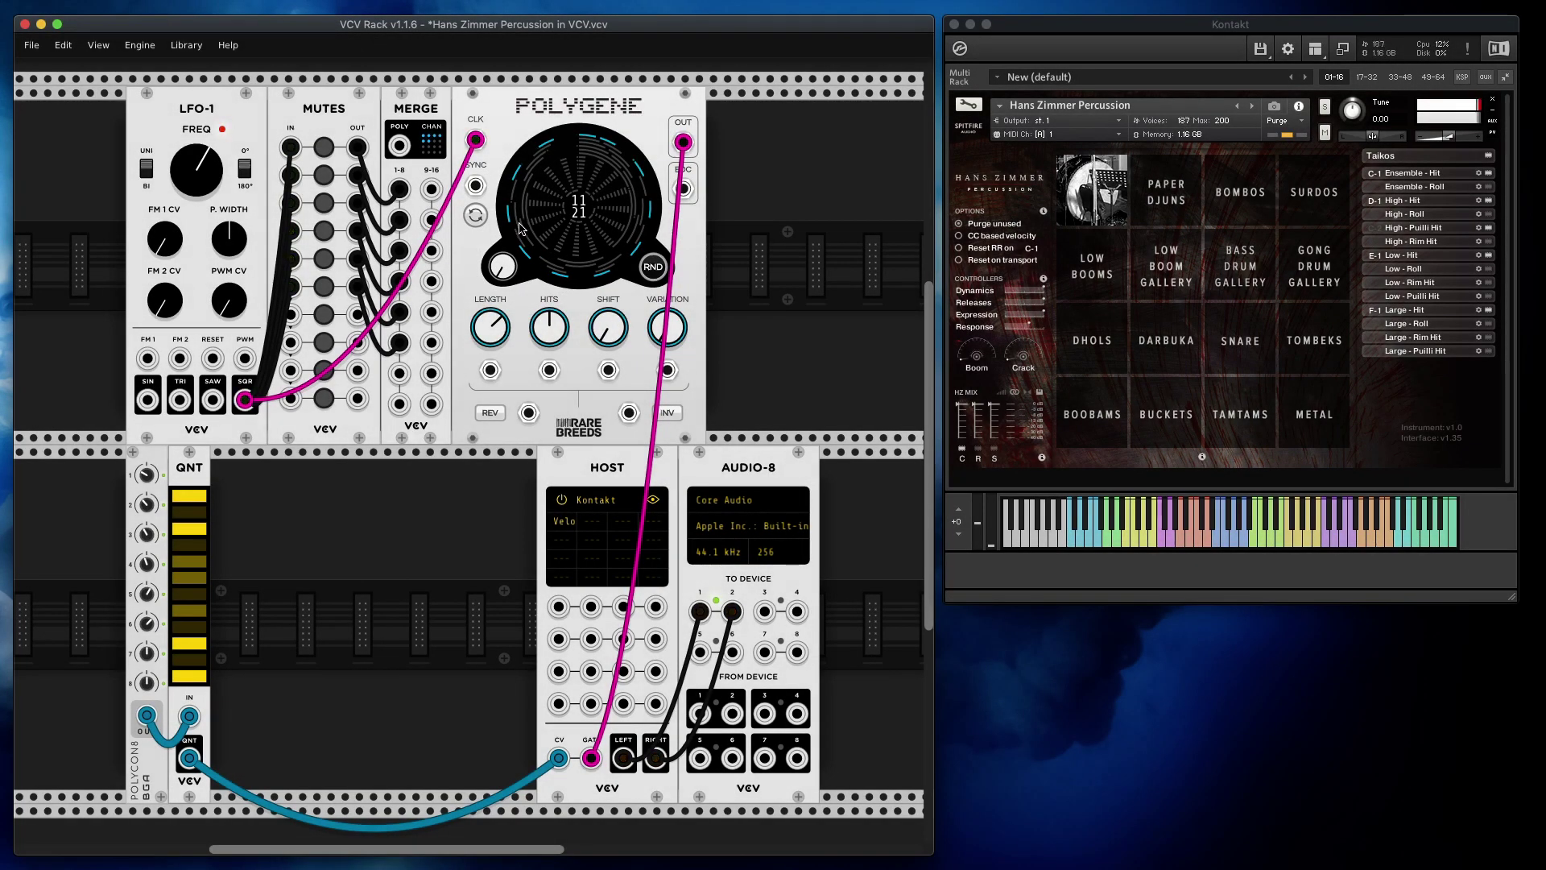
pyautogui.press('super+z')
pyautogui.press('super+z')
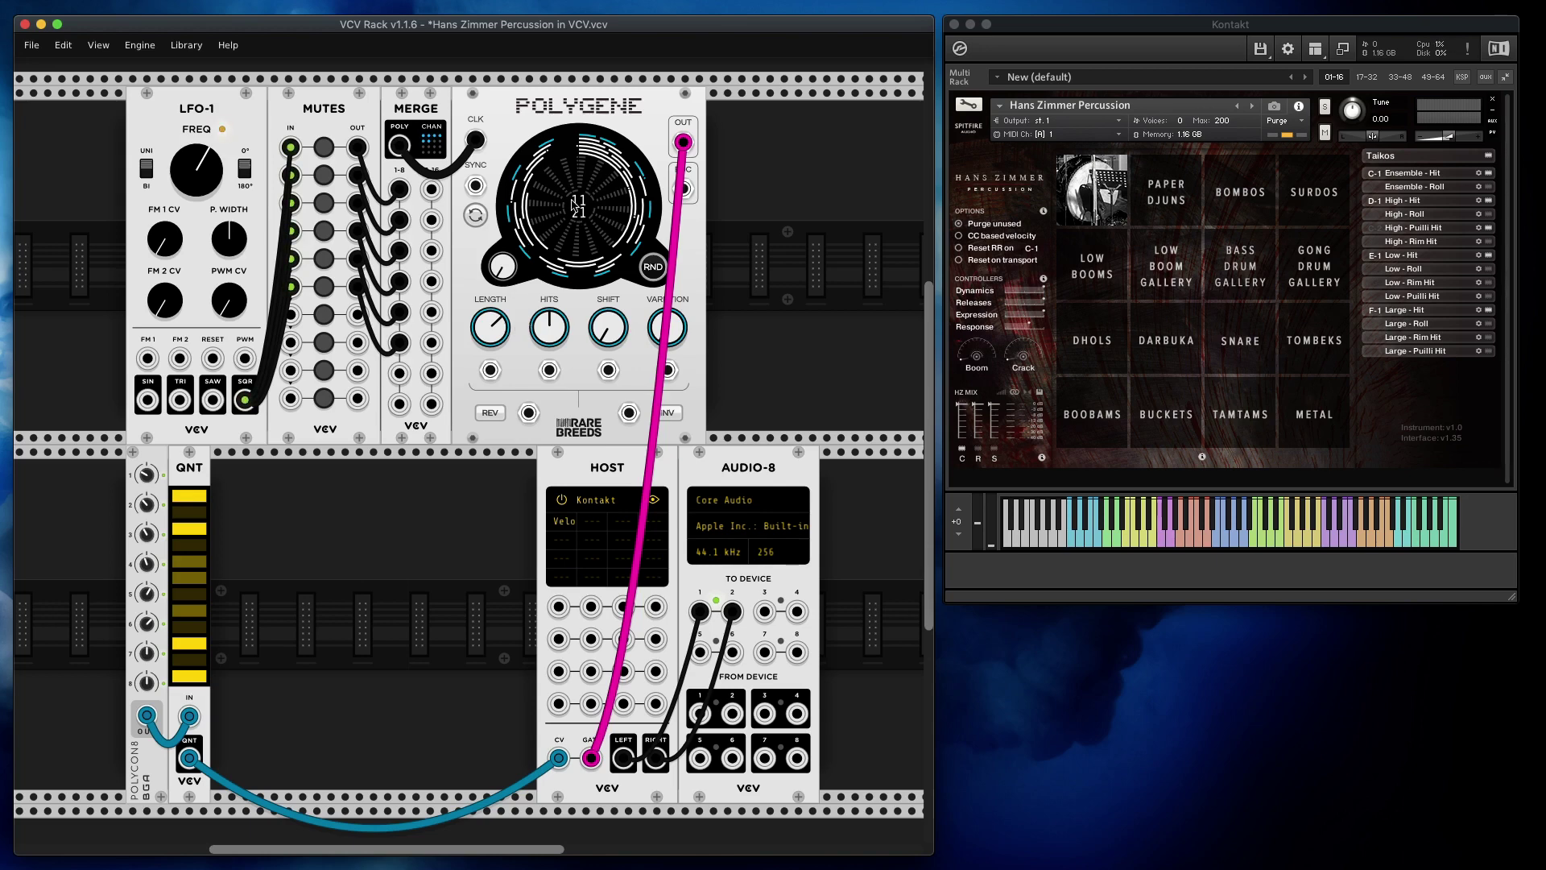
# Step: Shorten Polygene's length, reduce hits, press RND, and reset hits to 50%, toggling channel 1's mute
pyautogui.click(324, 147)
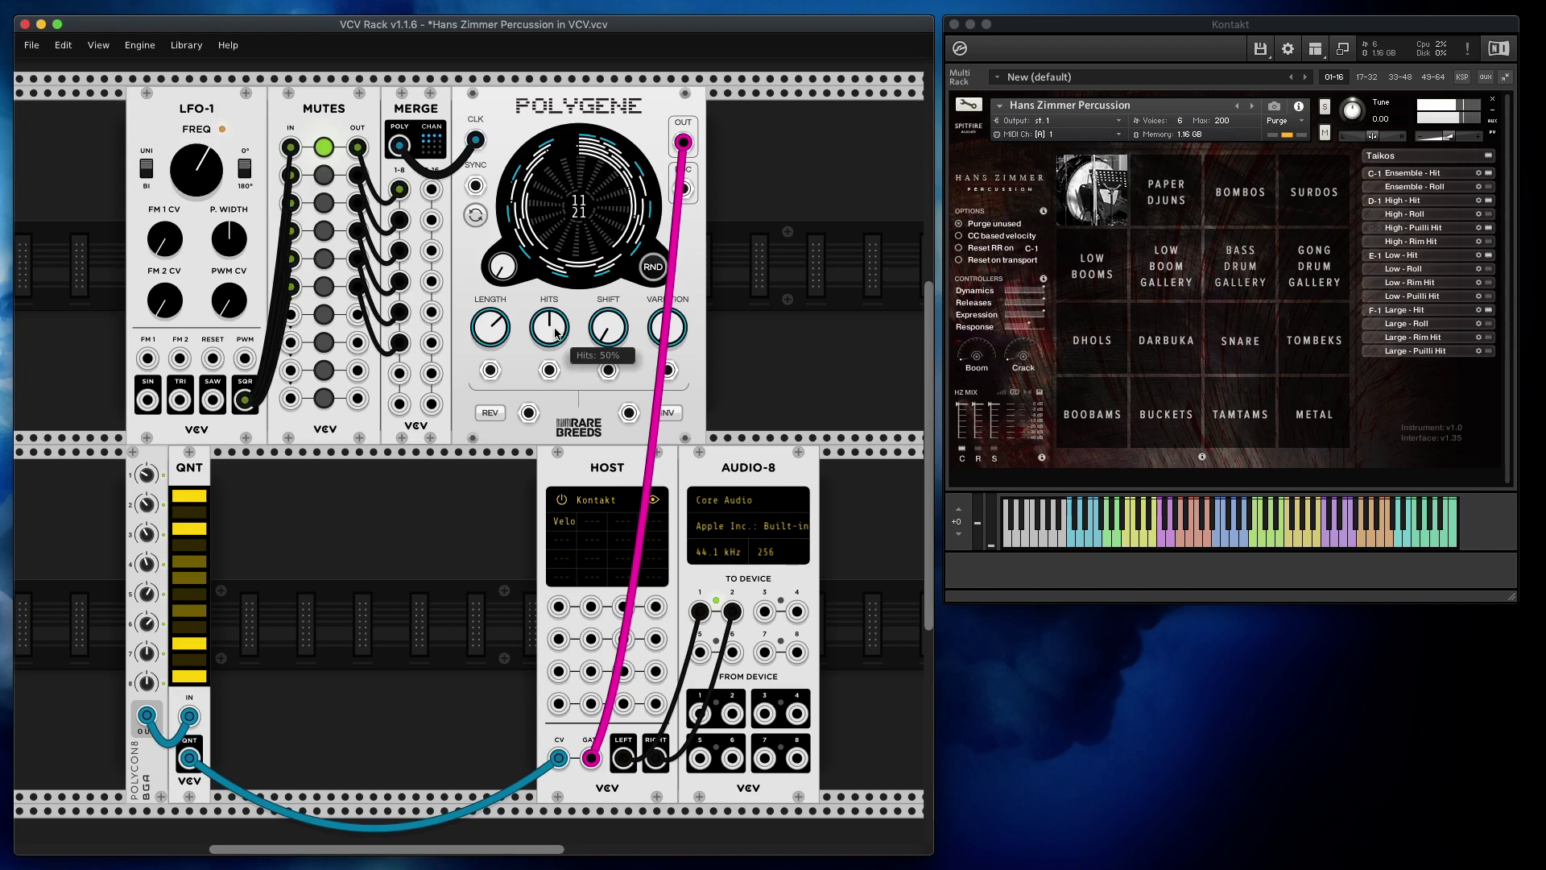
pyautogui.moveTo(491, 327); pyautogui.dragTo(490, 382)
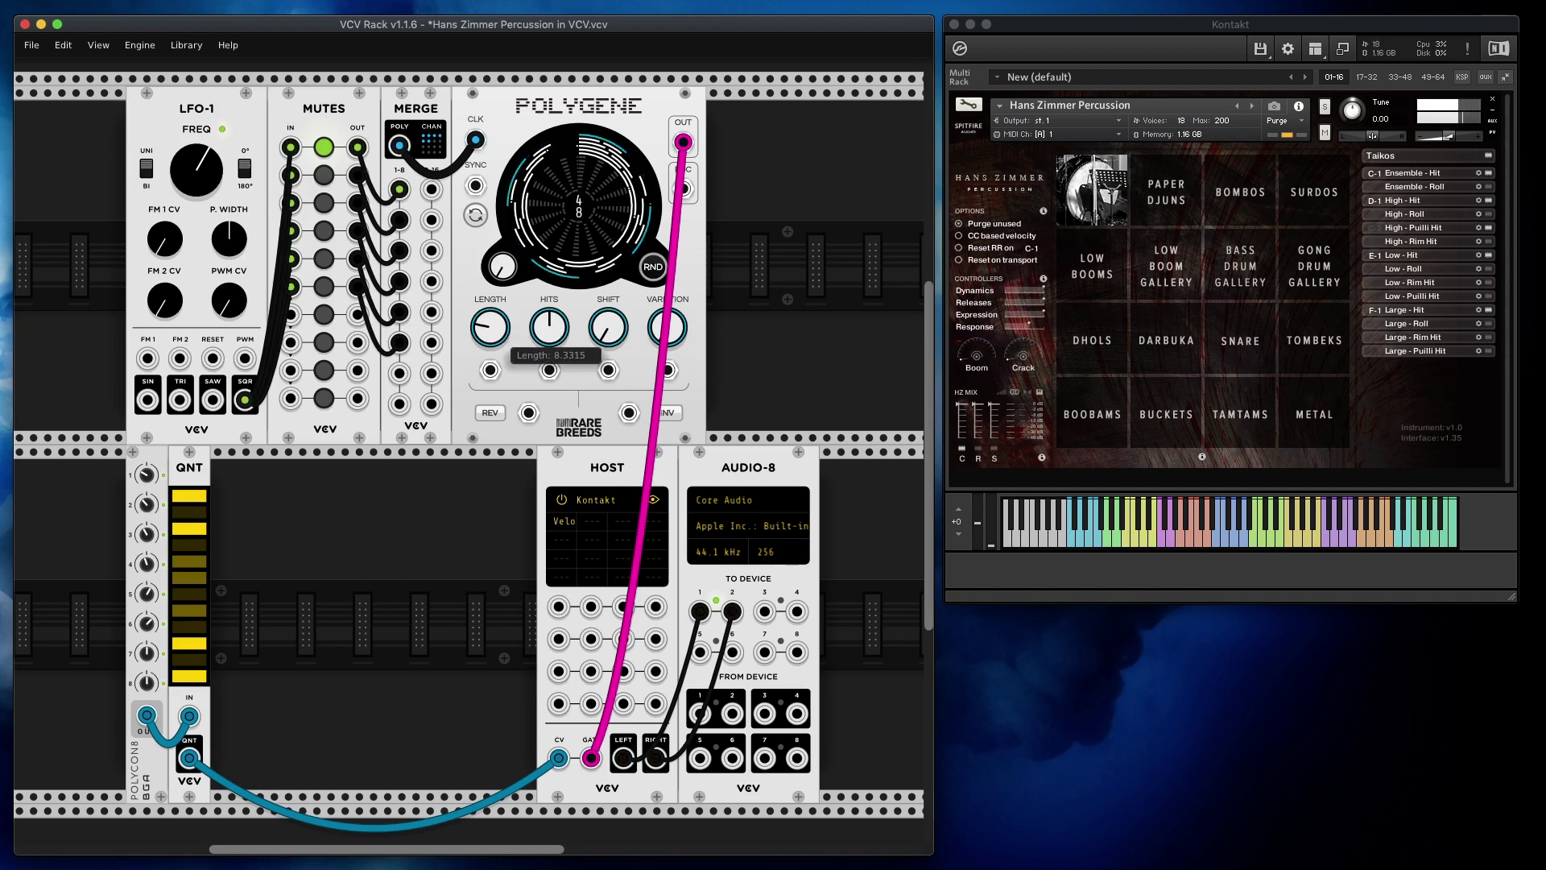
pyautogui.moveTo(547, 339); pyautogui.dragTo(548, 355)
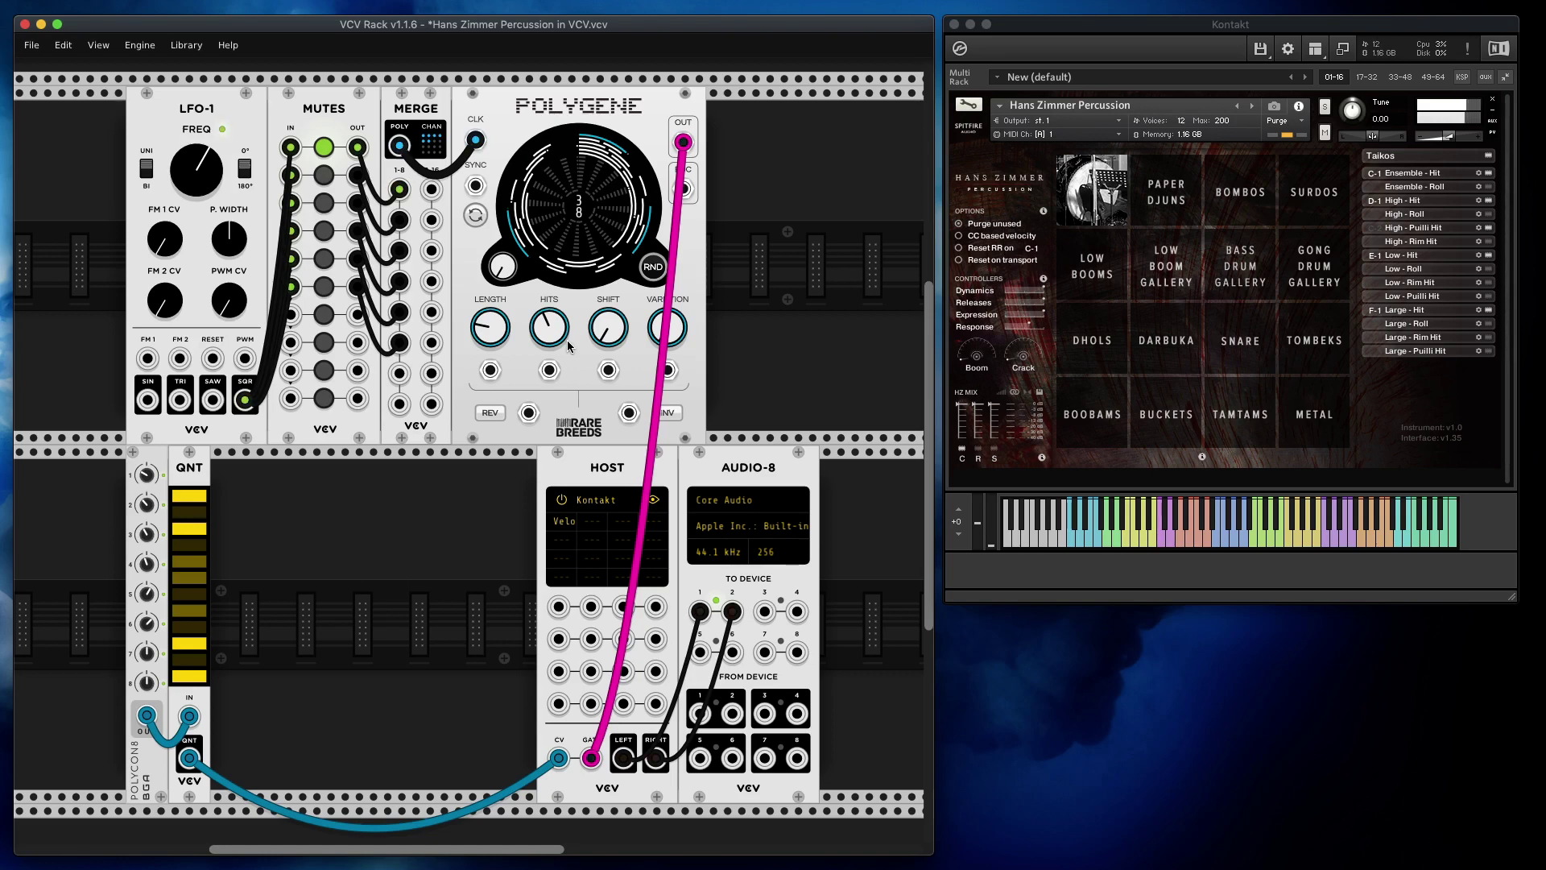
pyautogui.click(653, 266)
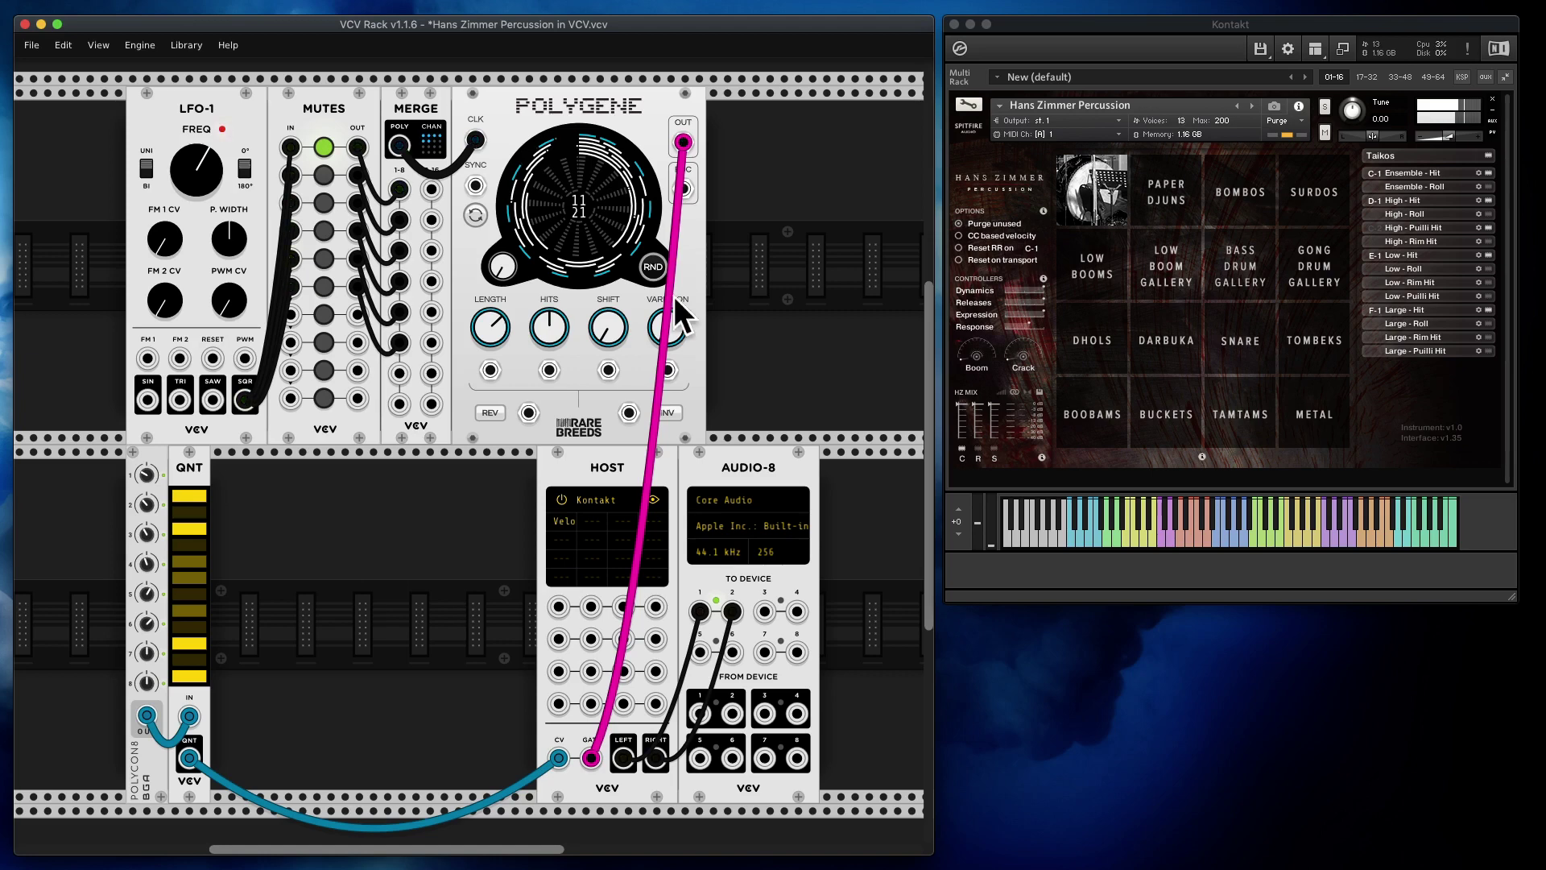
pyautogui.moveTo(554, 339); pyautogui.dragTo(555, 331)
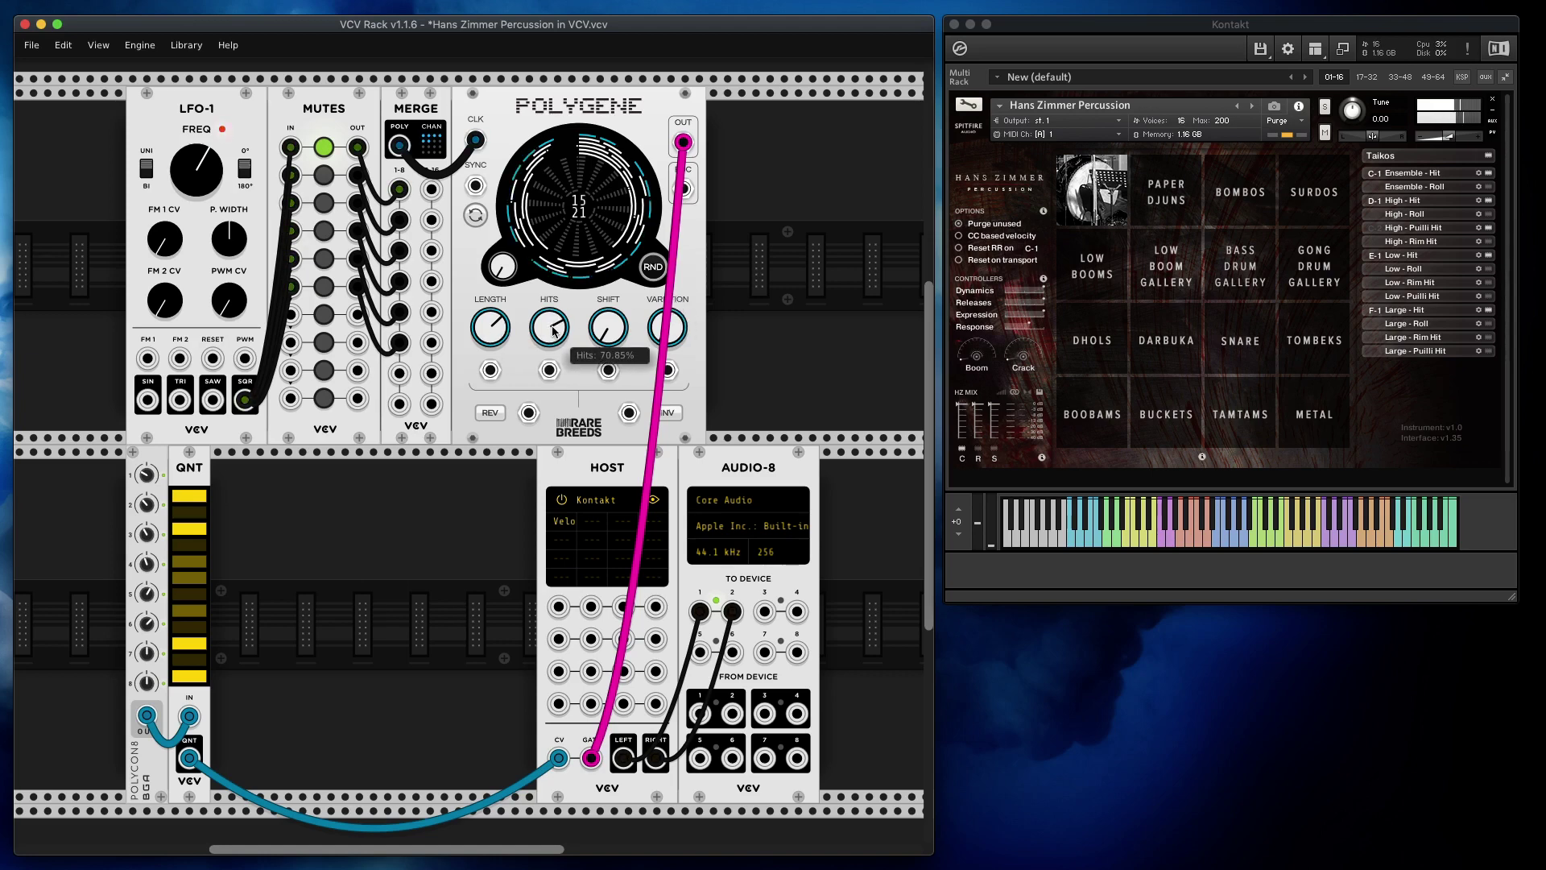
pyautogui.doubleClick(555, 331)
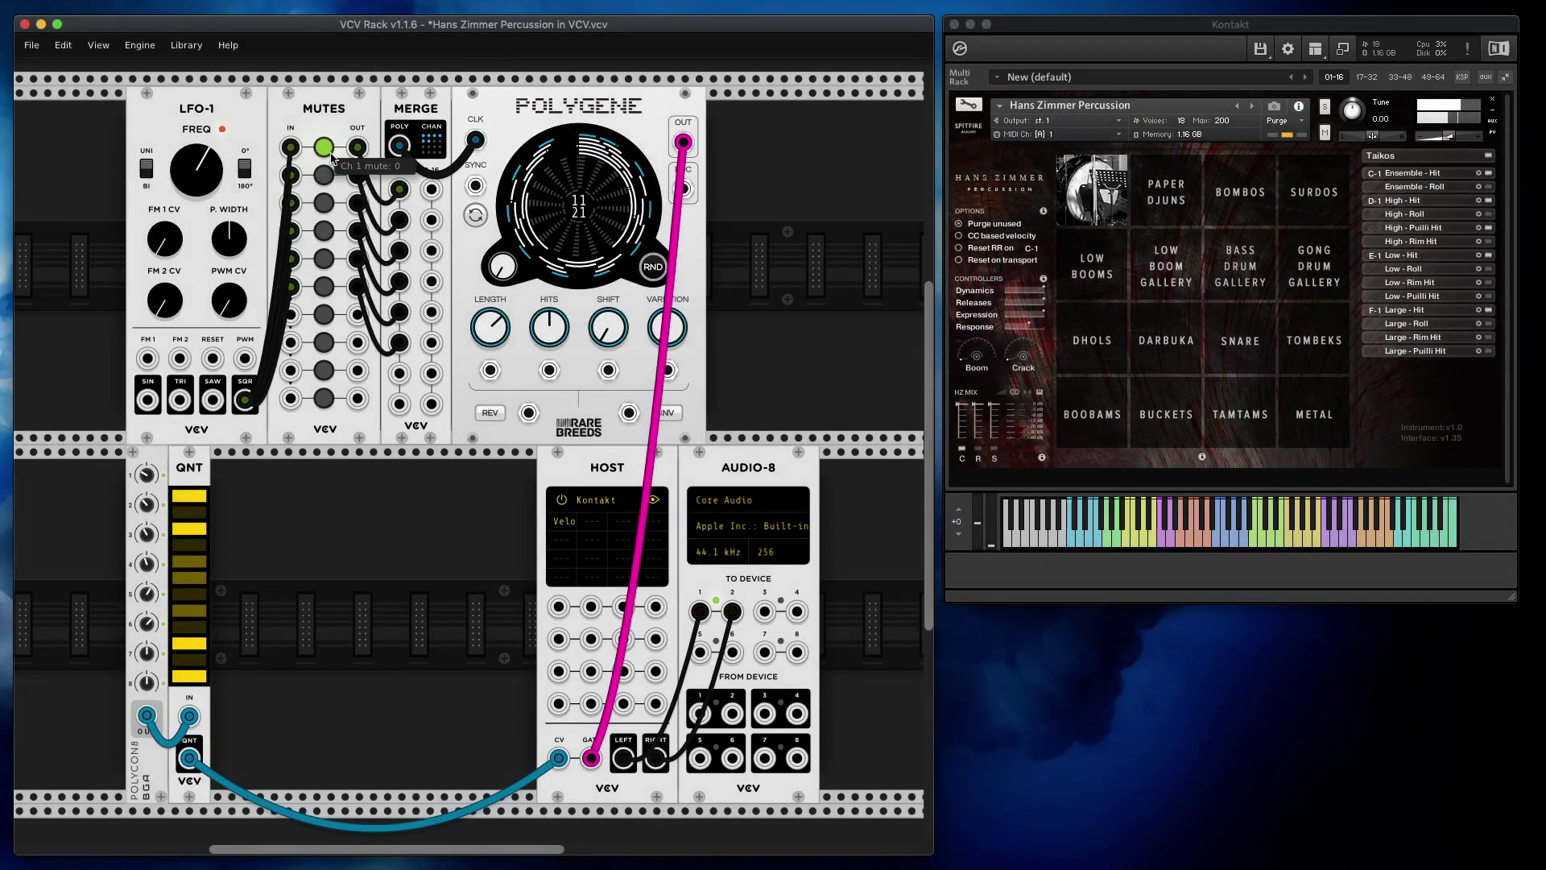
pyautogui.click(324, 147)
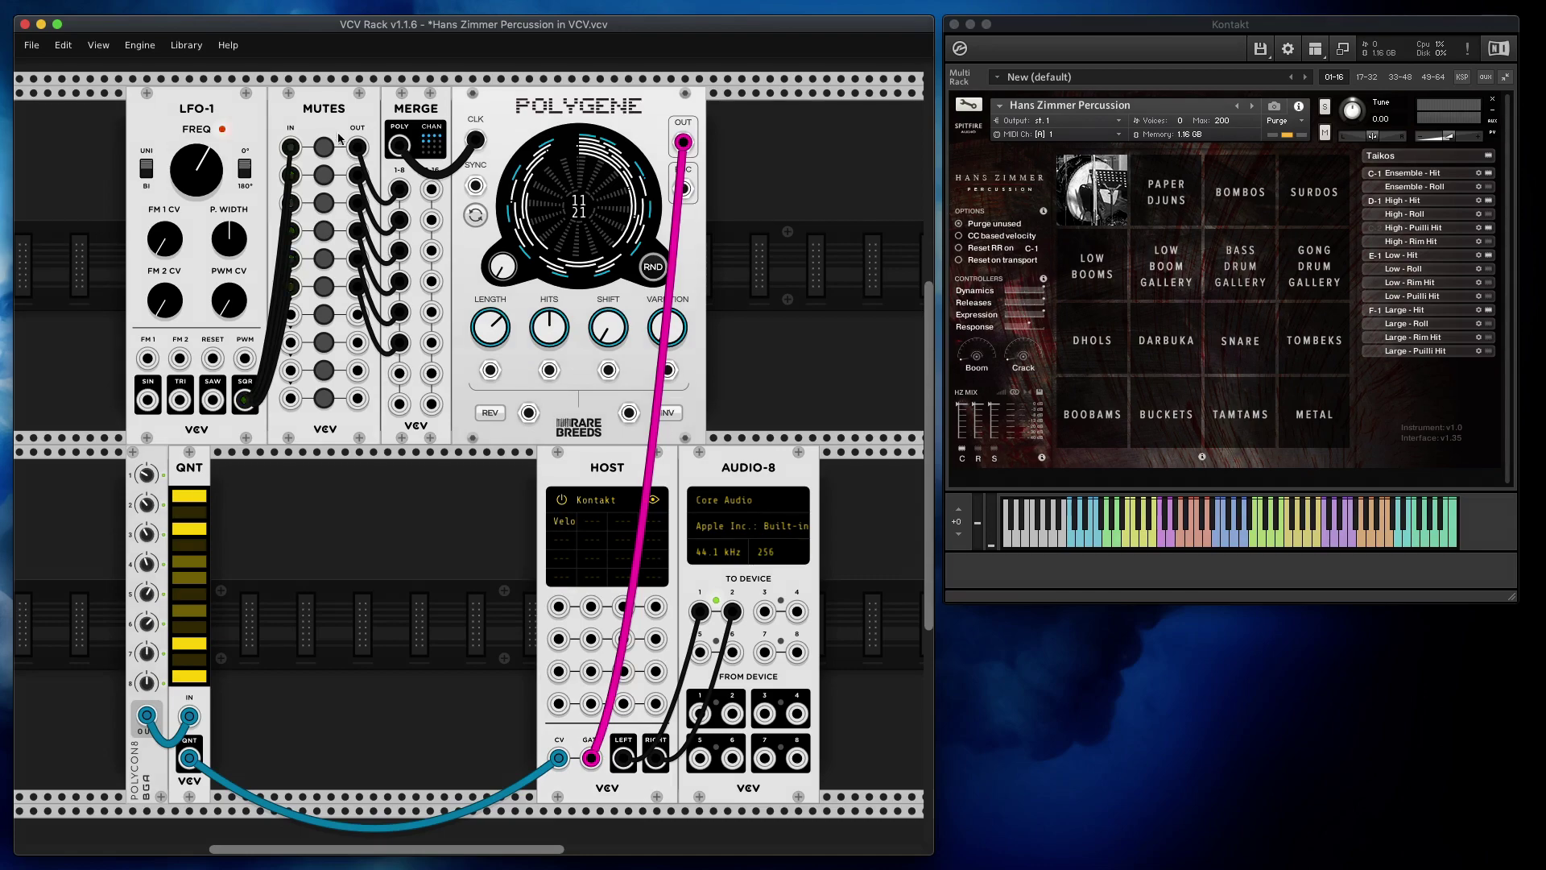
pyautogui.click(324, 148)
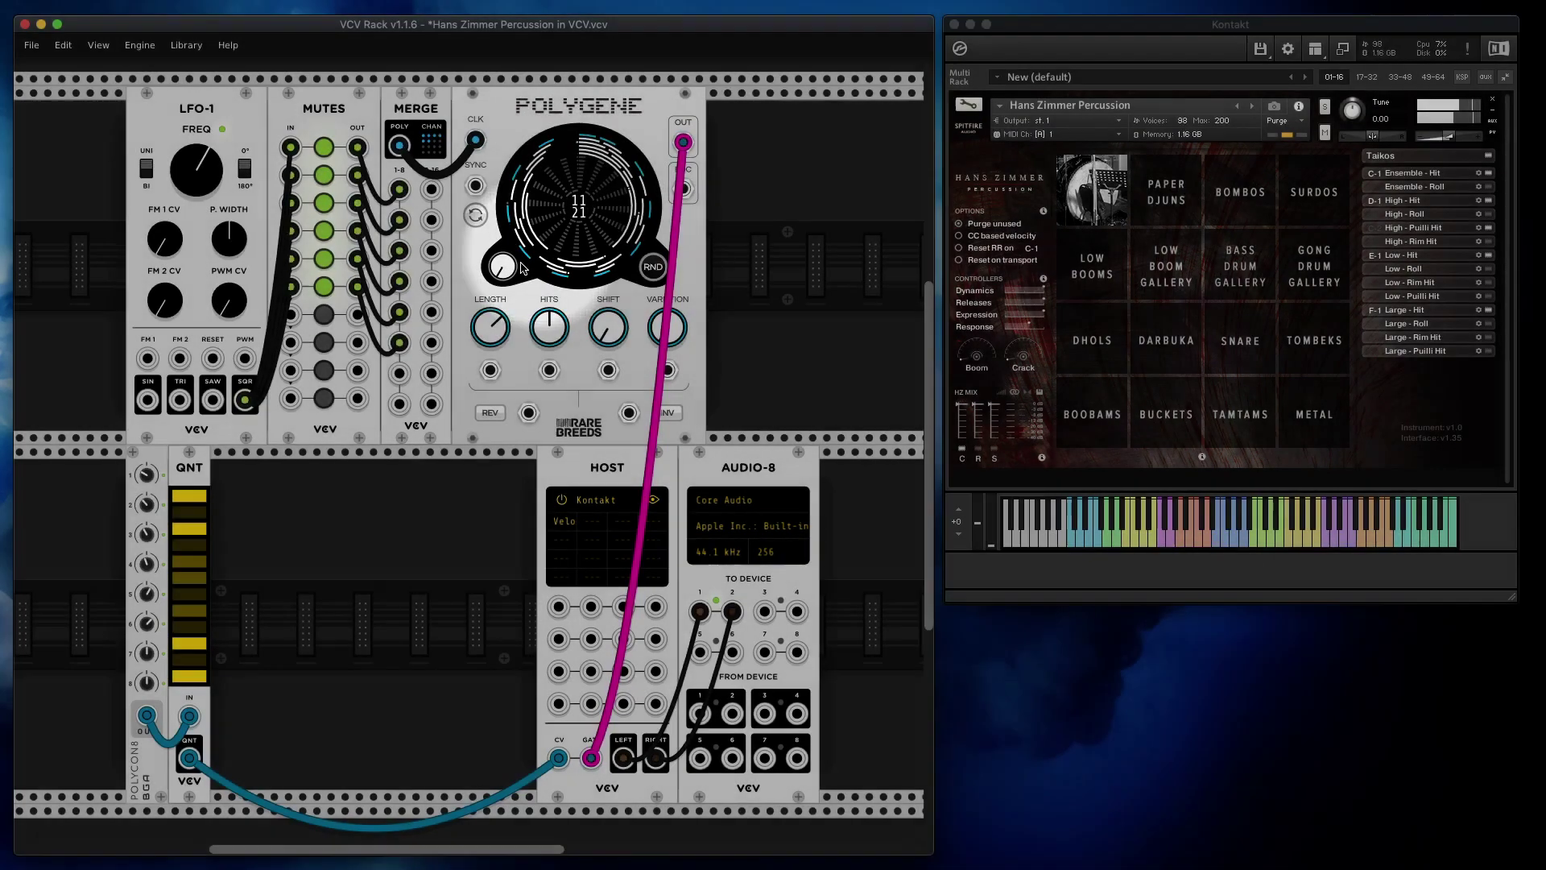
pyautogui.moveTo(501, 266); pyautogui.dragTo(503, 264)
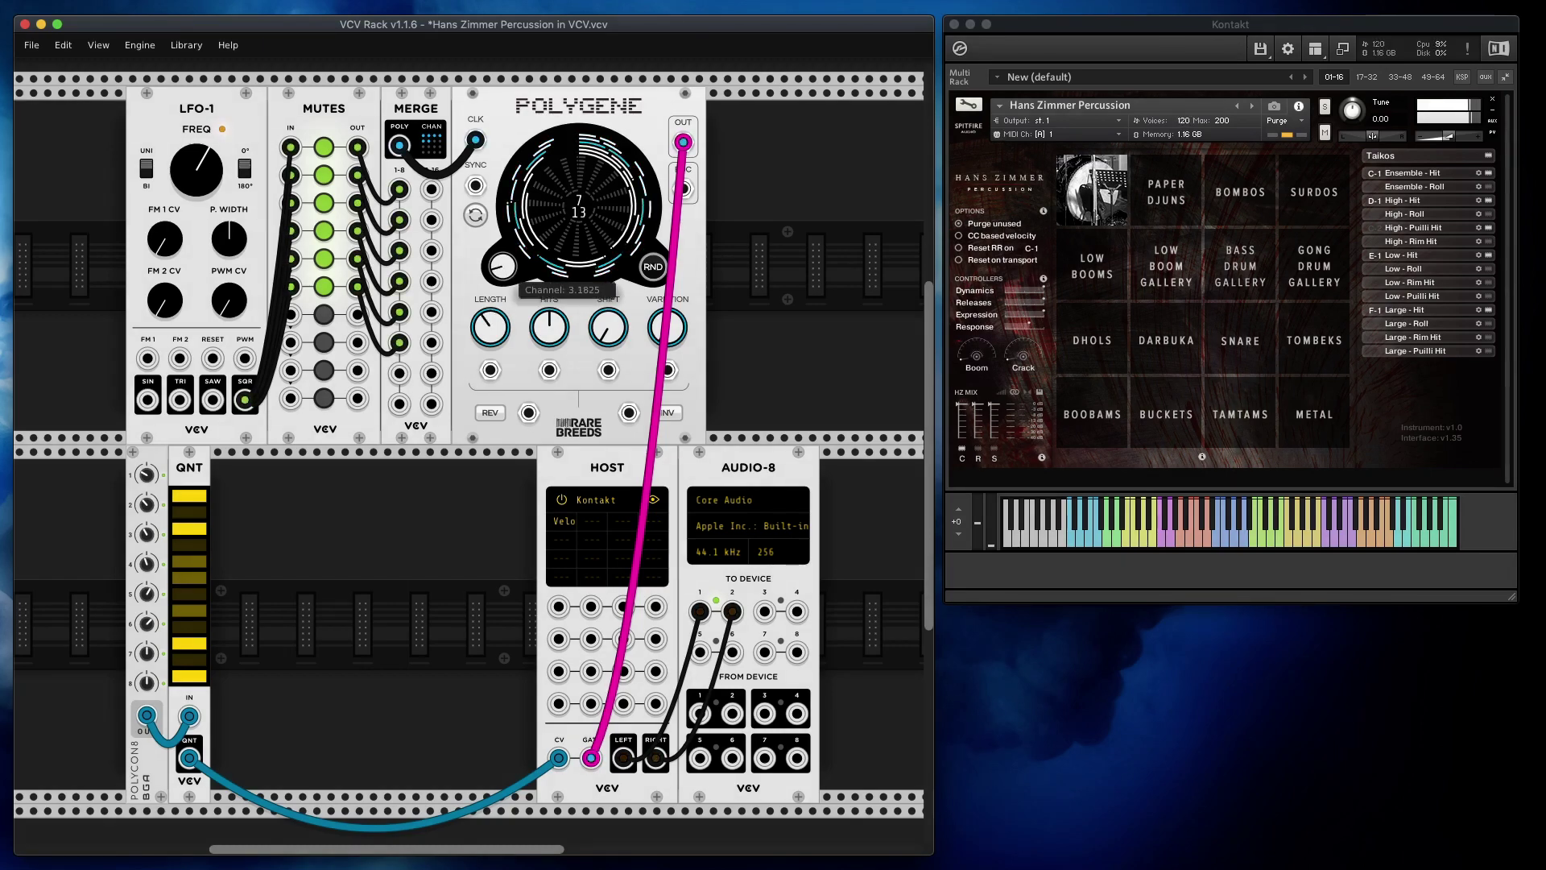
pyautogui.moveTo(503, 265); pyautogui.dragTo(502, 248)
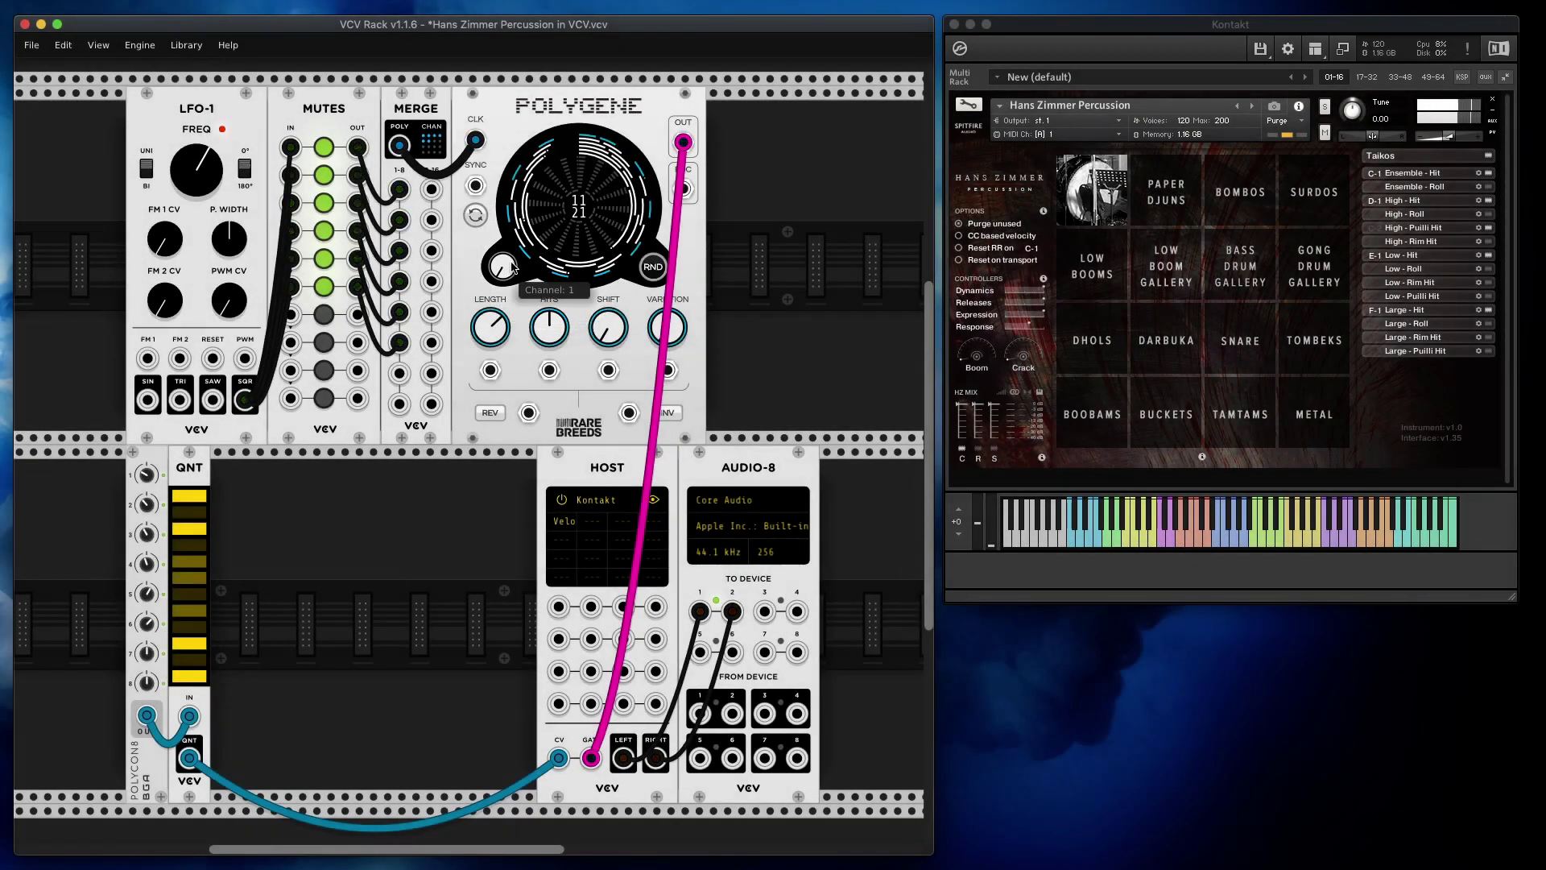
pyautogui.moveTo(586, 228); pyautogui.dragTo(588, 232)
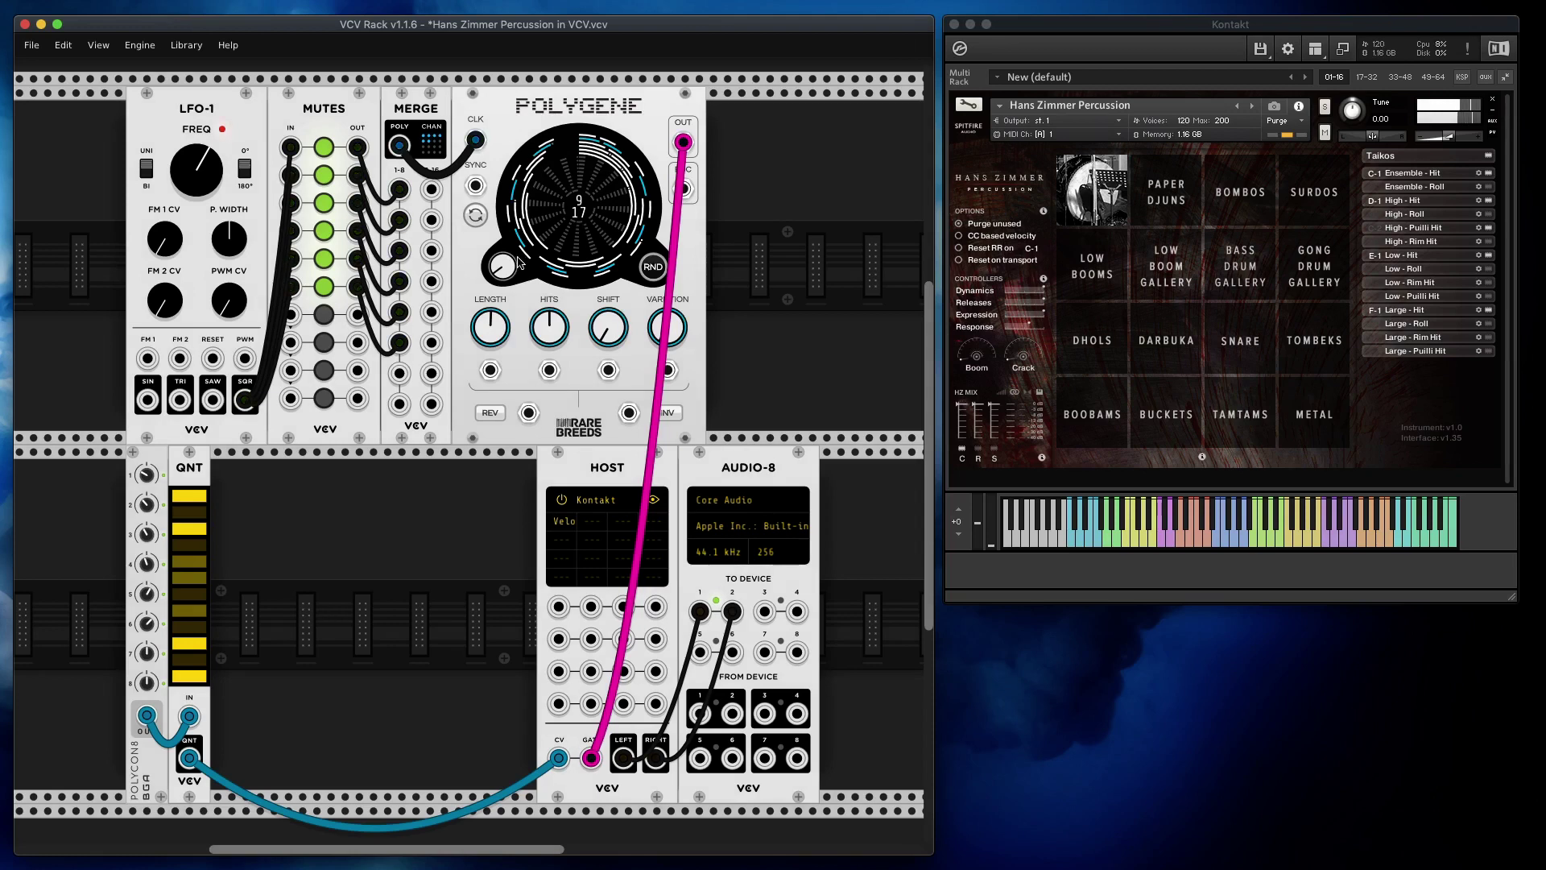
pyautogui.moveTo(503, 268); pyautogui.dragTo(508, 273)
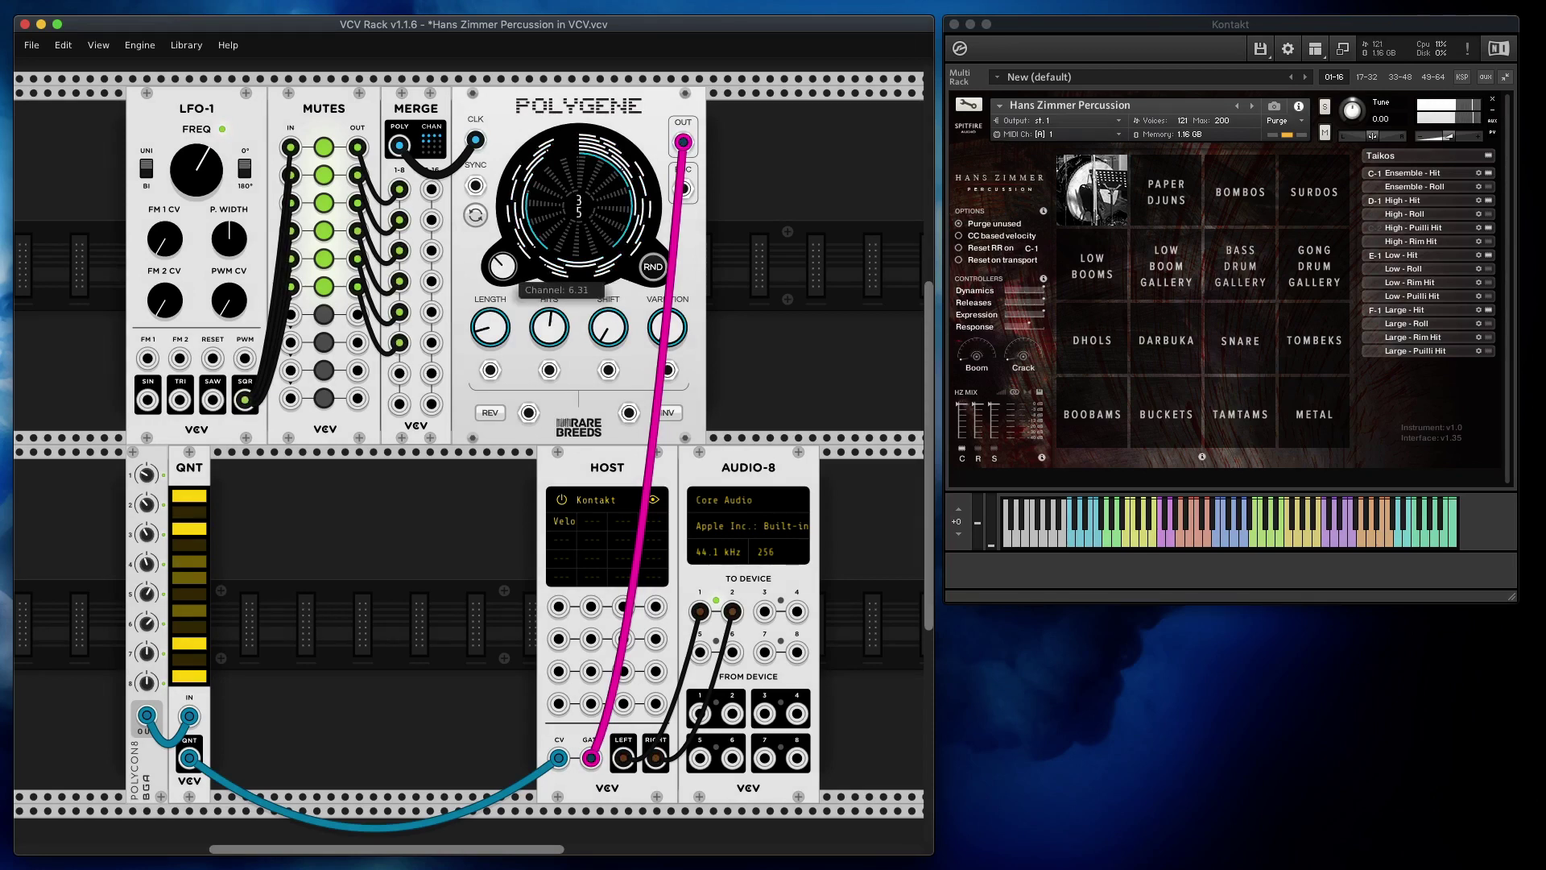
pyautogui.moveTo(503, 266); pyautogui.dragTo(503, 278)
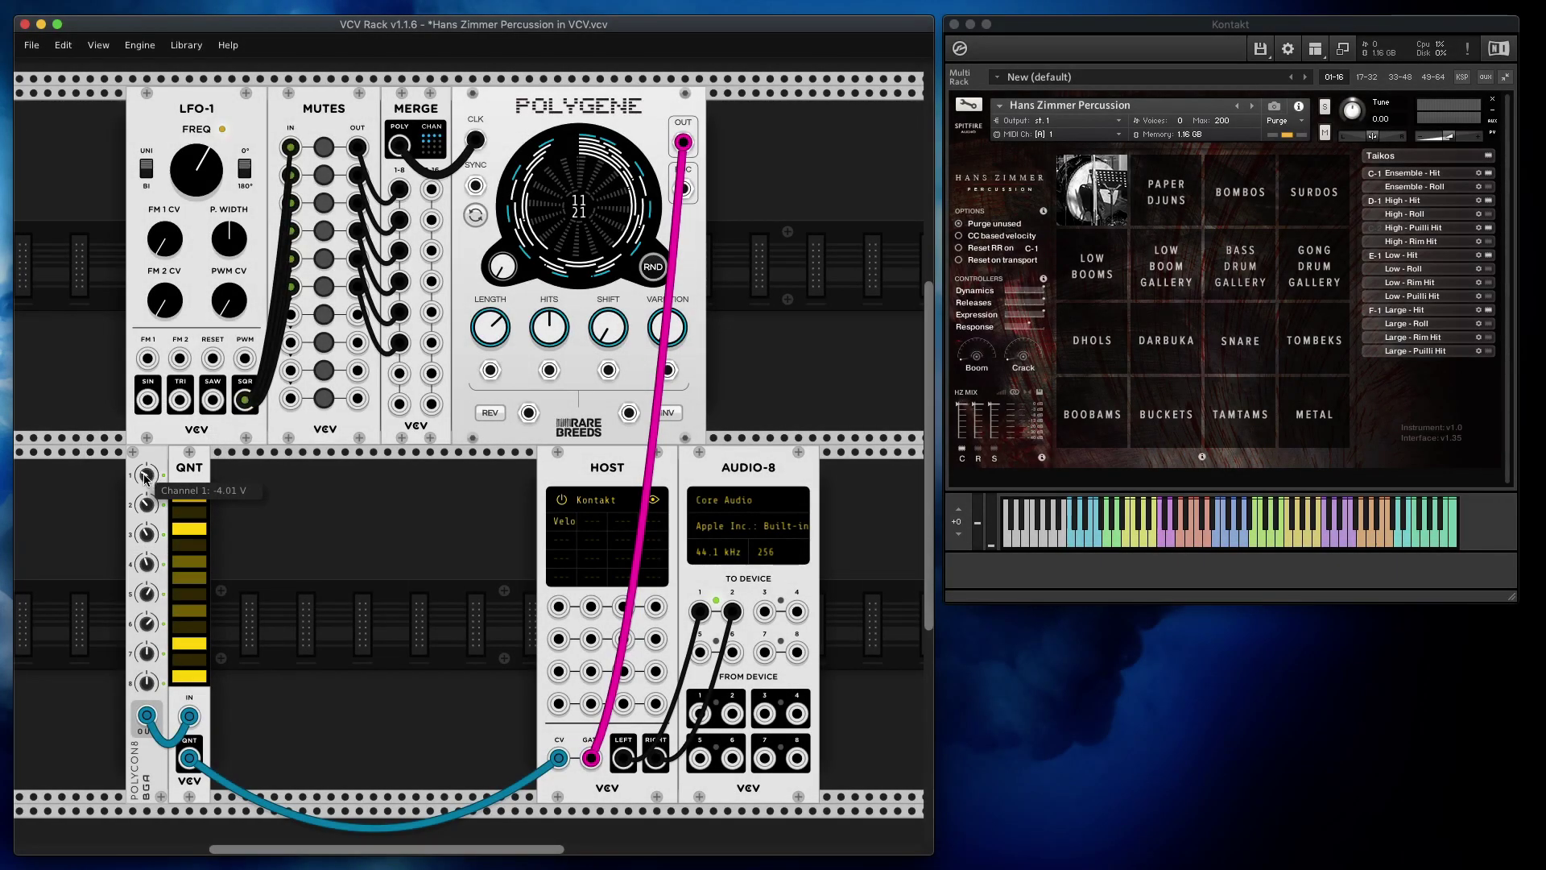
# Step: Audition a Kontakt drum, then set Polycon8 channel 1 to about -3.44 V and channel 2 to 2.12 V
pyautogui.click(1071, 546)
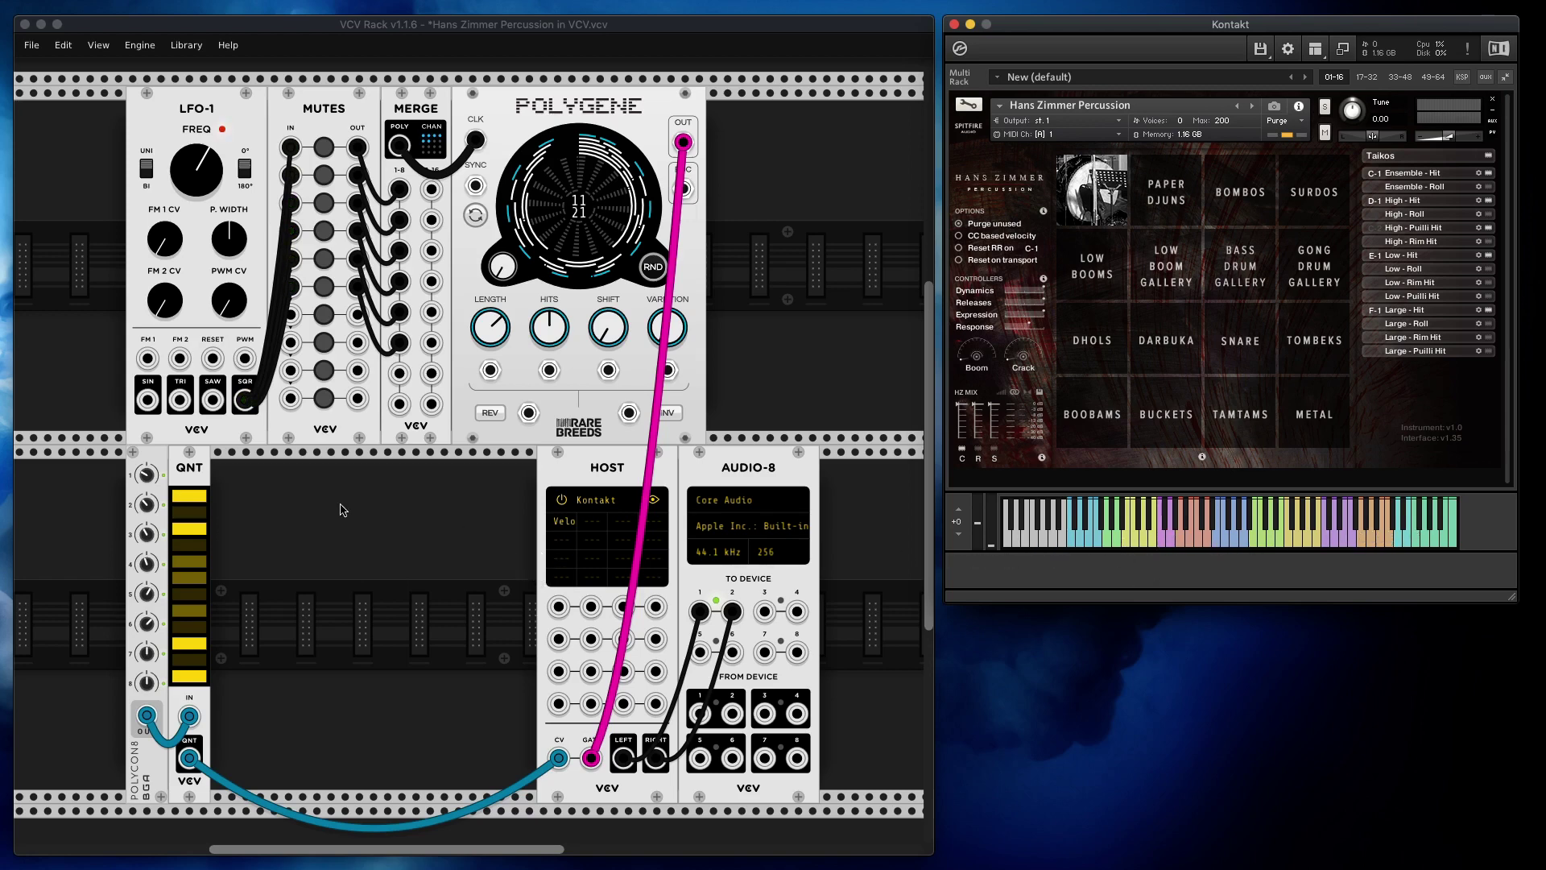
pyautogui.click(331, 153)
pyautogui.click(330, 153)
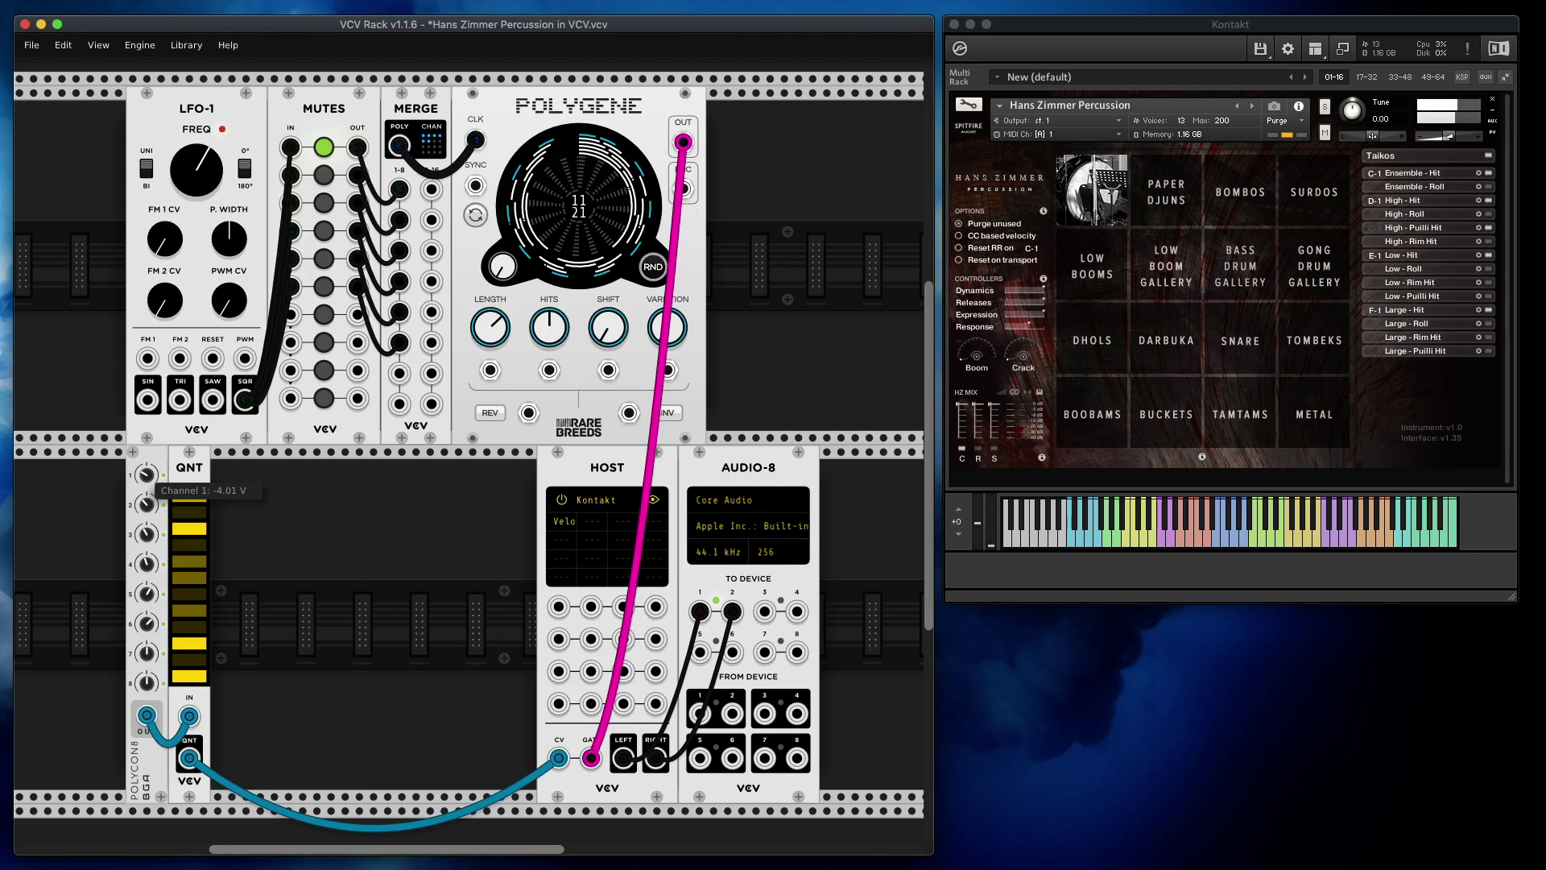
pyautogui.moveTo(147, 476)
pyautogui.mouseDown()
pyautogui.moveTo(147, 447)
pyautogui.moveTo(151, 493)
pyautogui.mouseUp()
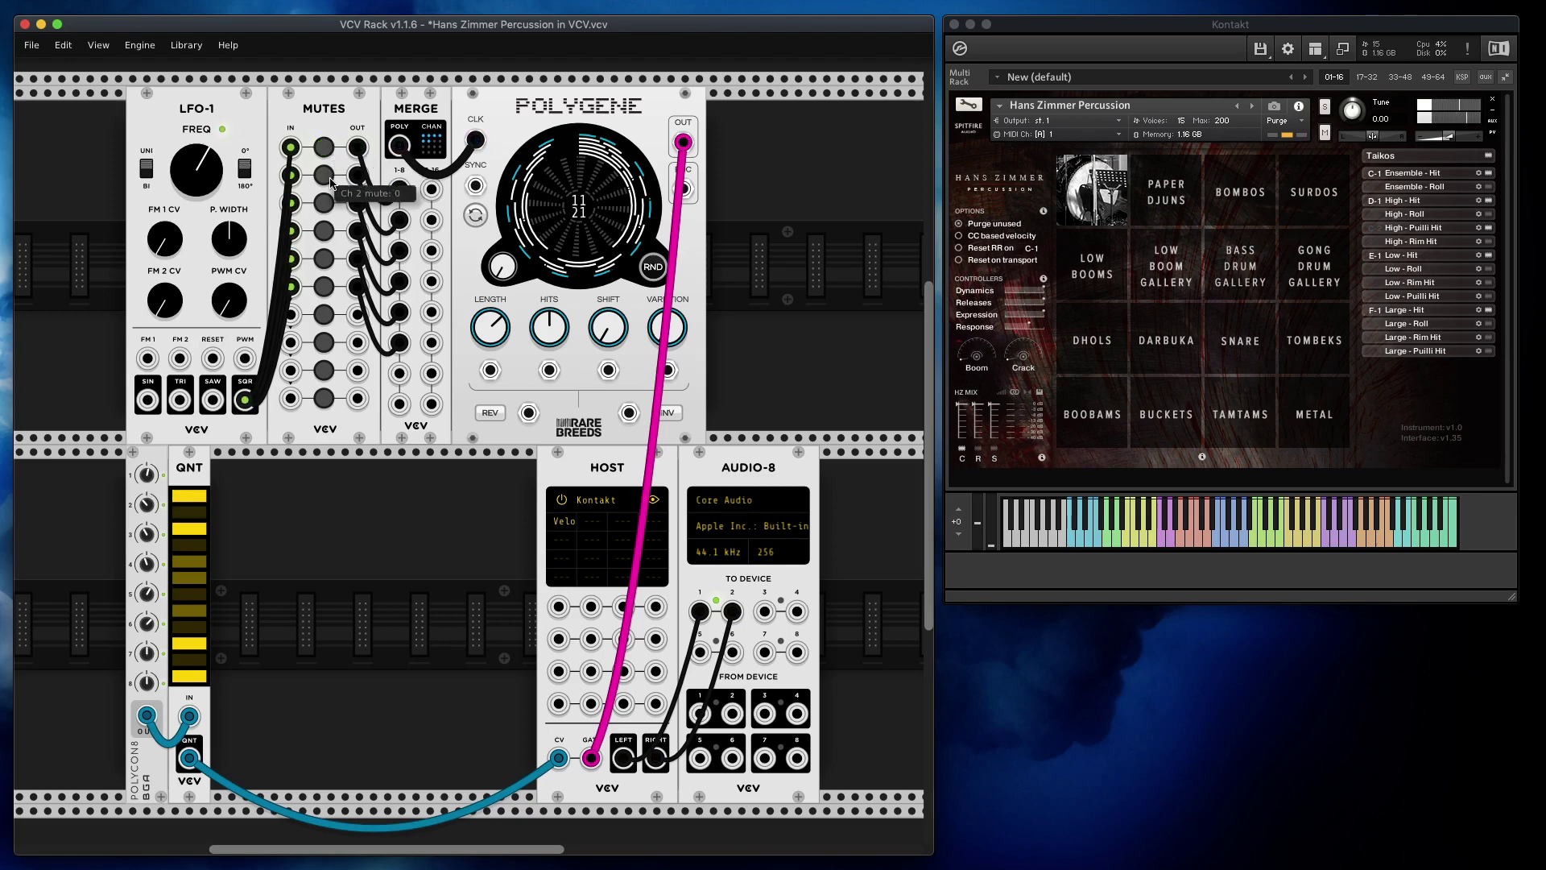
pyautogui.moveTo(149, 506); pyautogui.dragTo(149, 491)
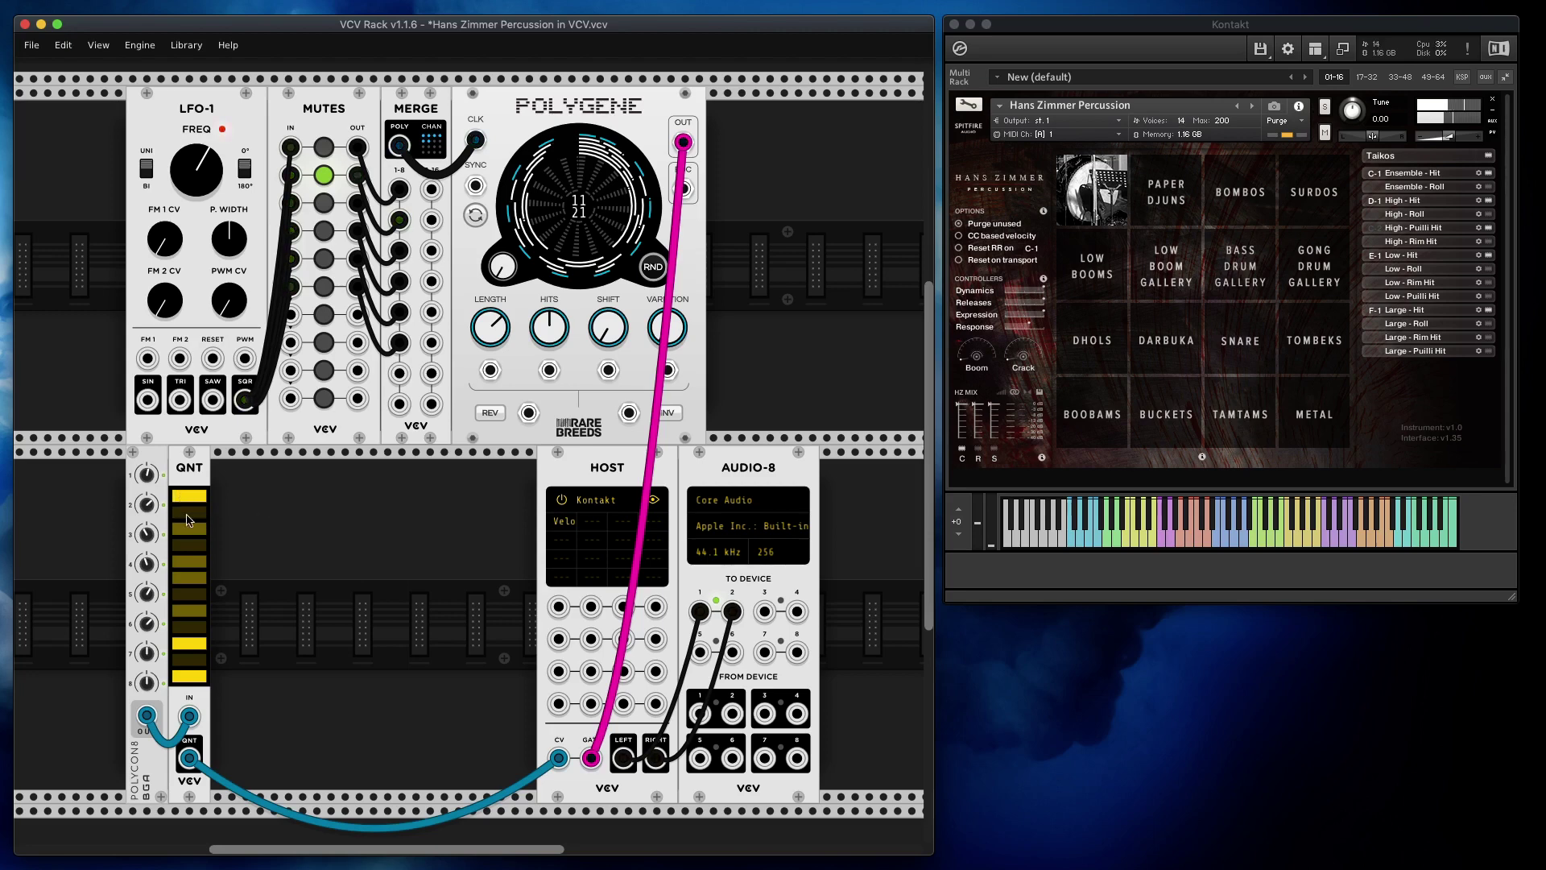
pyautogui.click(324, 148)
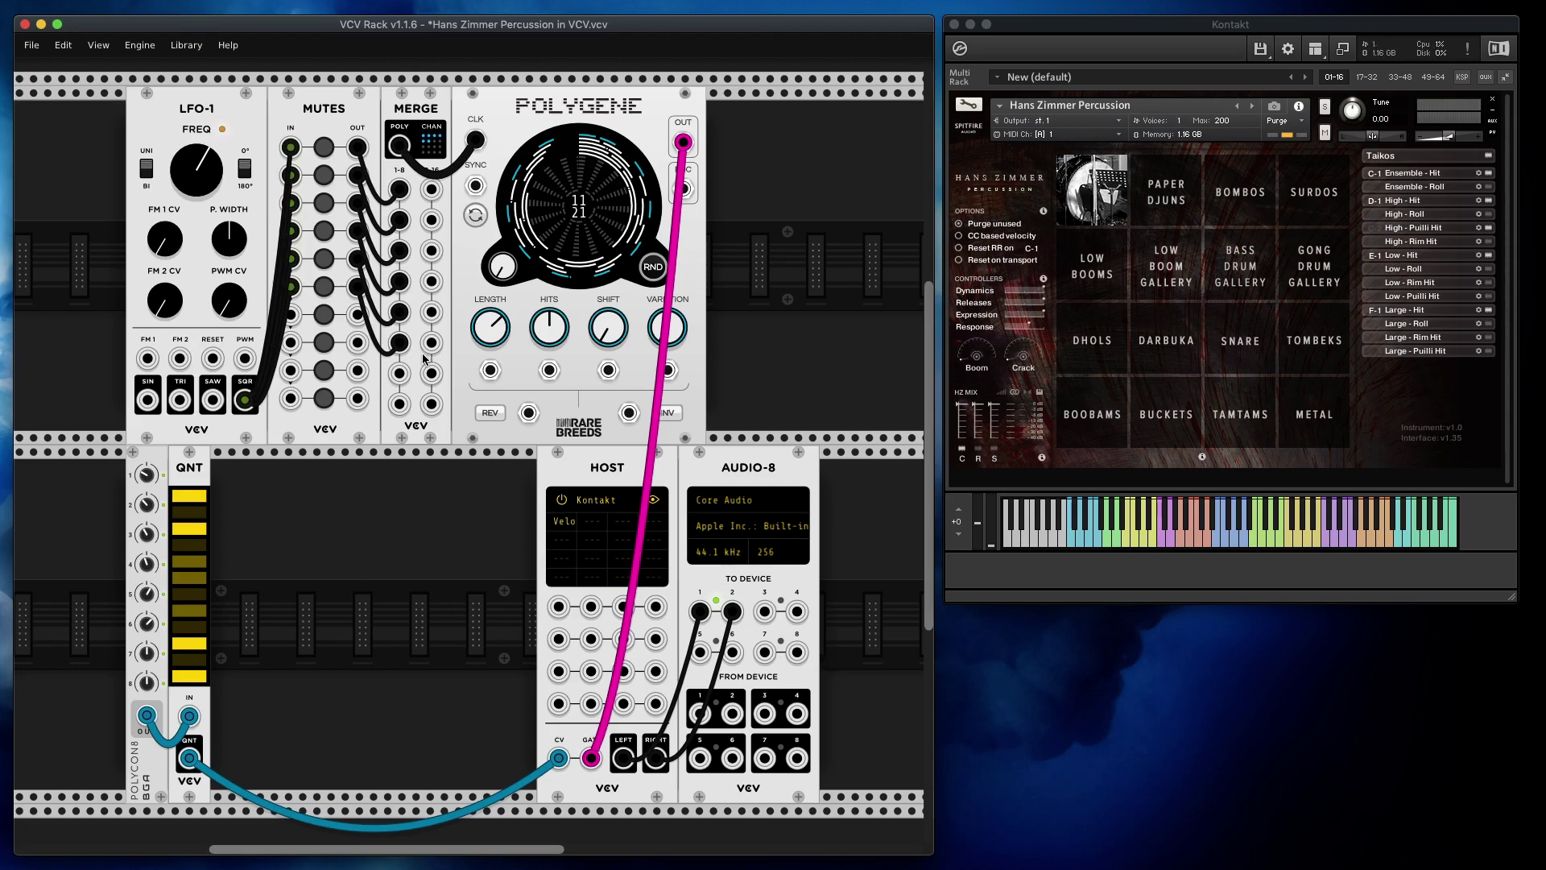
# Step: Mute the Mutes module's channels 6 down to 1 in turn
pyautogui.click(323, 286)
pyautogui.click(323, 259)
pyautogui.click(323, 230)
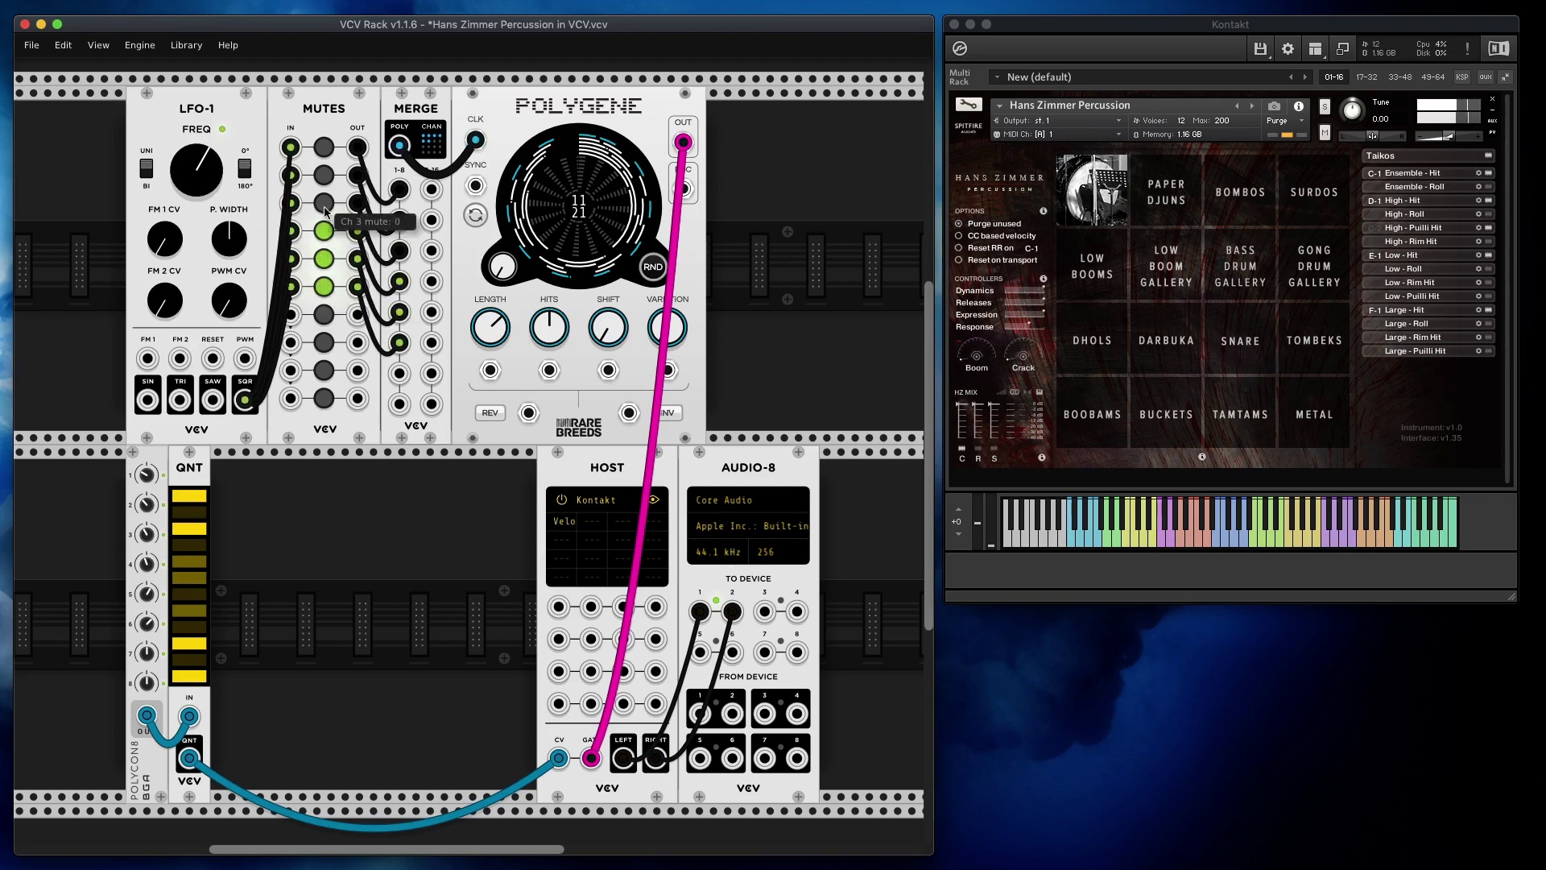
pyautogui.click(323, 202)
pyautogui.click(325, 174)
pyautogui.click(325, 148)
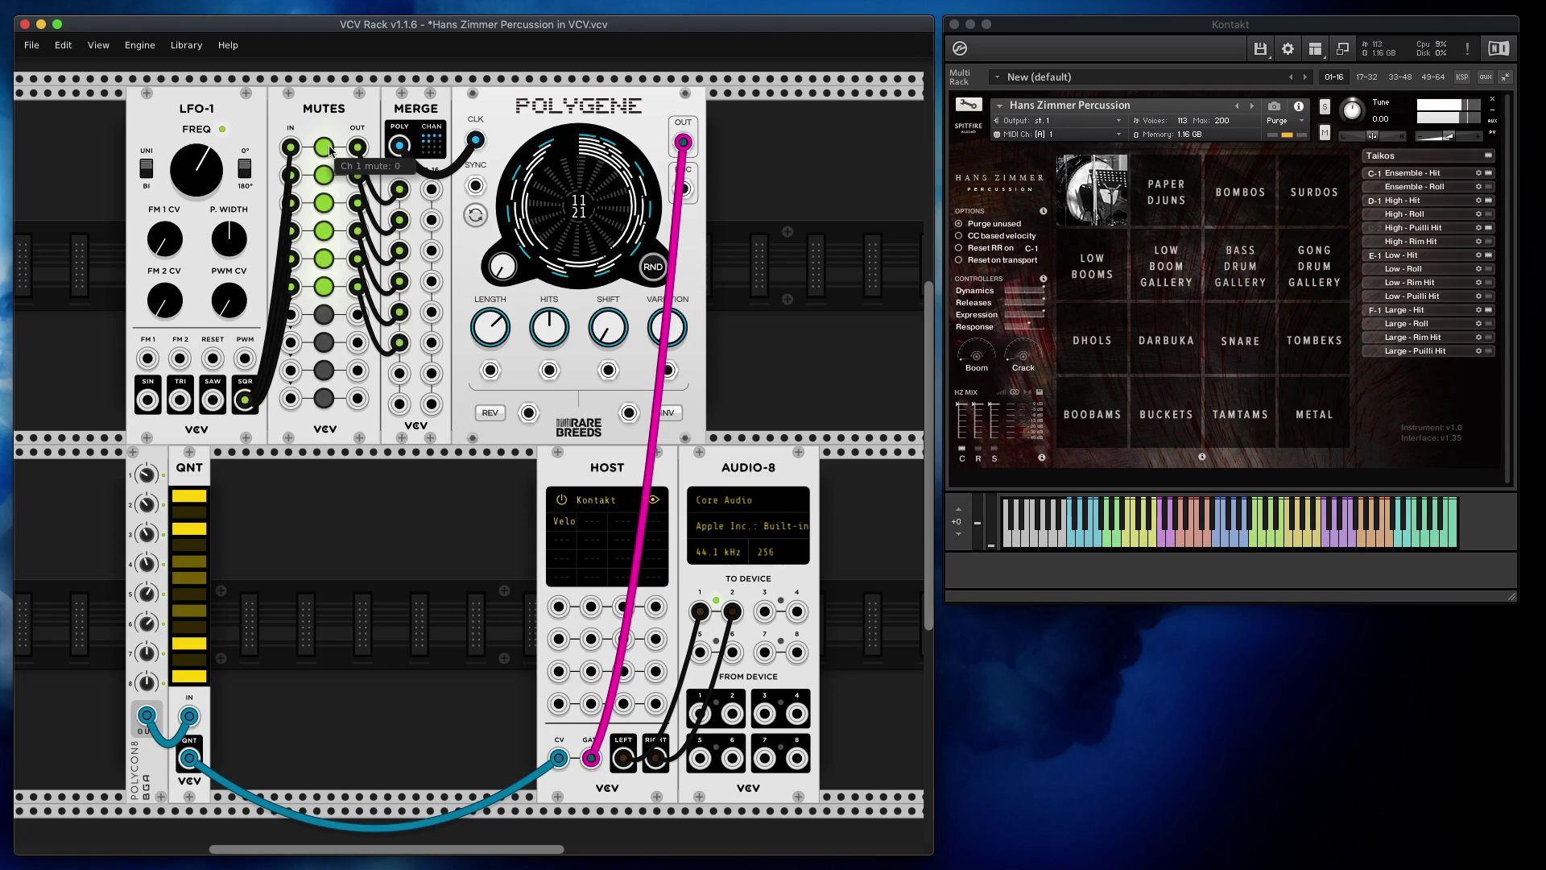
# Step: Unmute Mutes channels 1 through 6 again
pyautogui.click(325, 148)
pyautogui.click(325, 175)
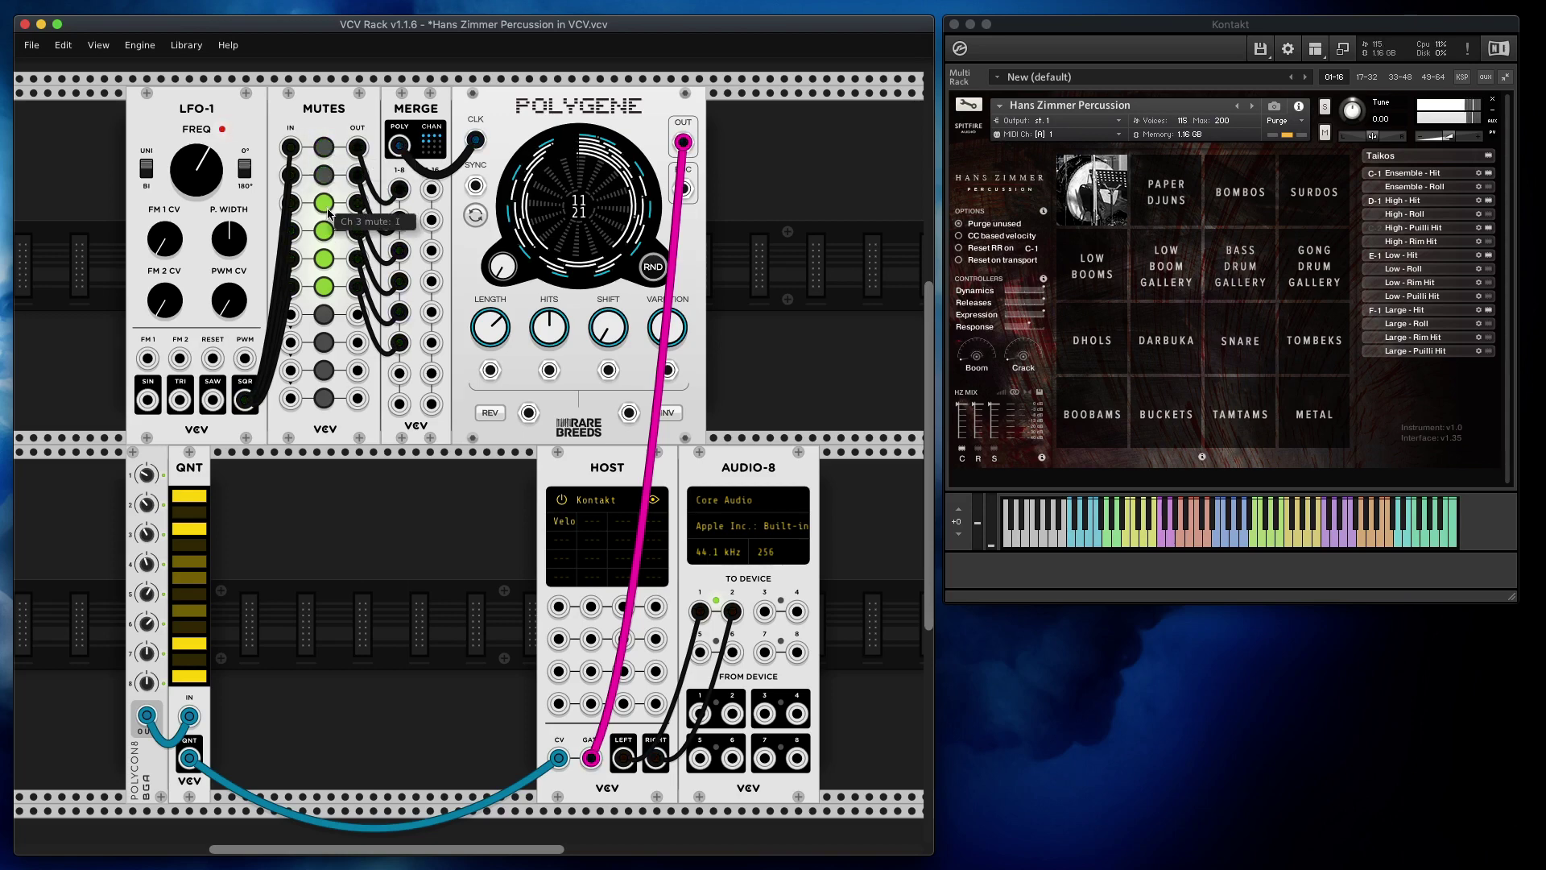
pyautogui.click(323, 202)
pyautogui.click(323, 230)
pyautogui.click(329, 258)
pyautogui.click(326, 287)
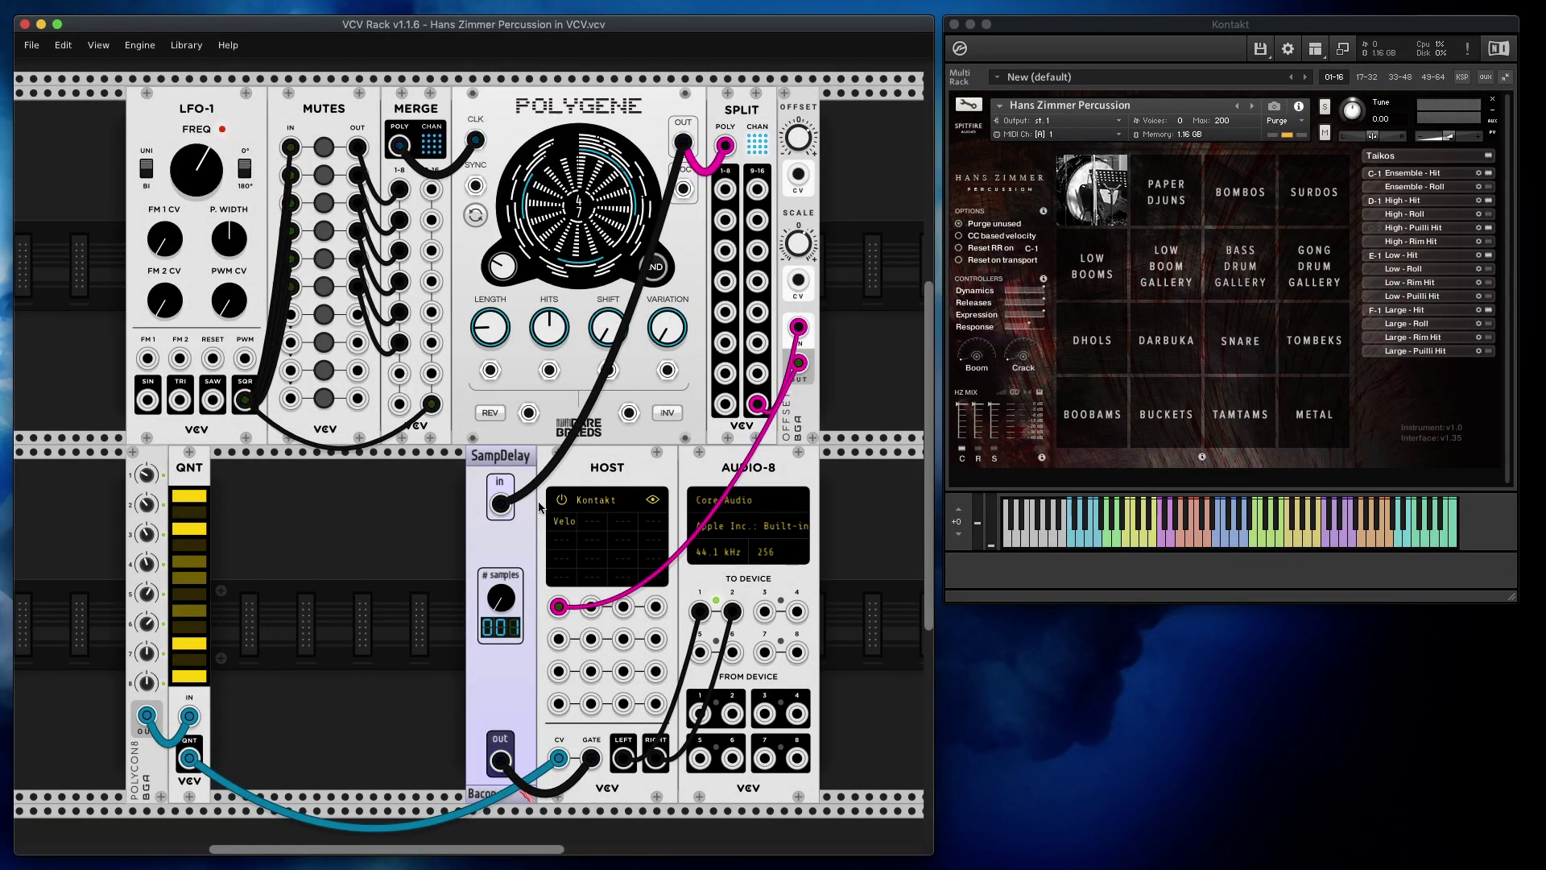
pyautogui.click(600, 527)
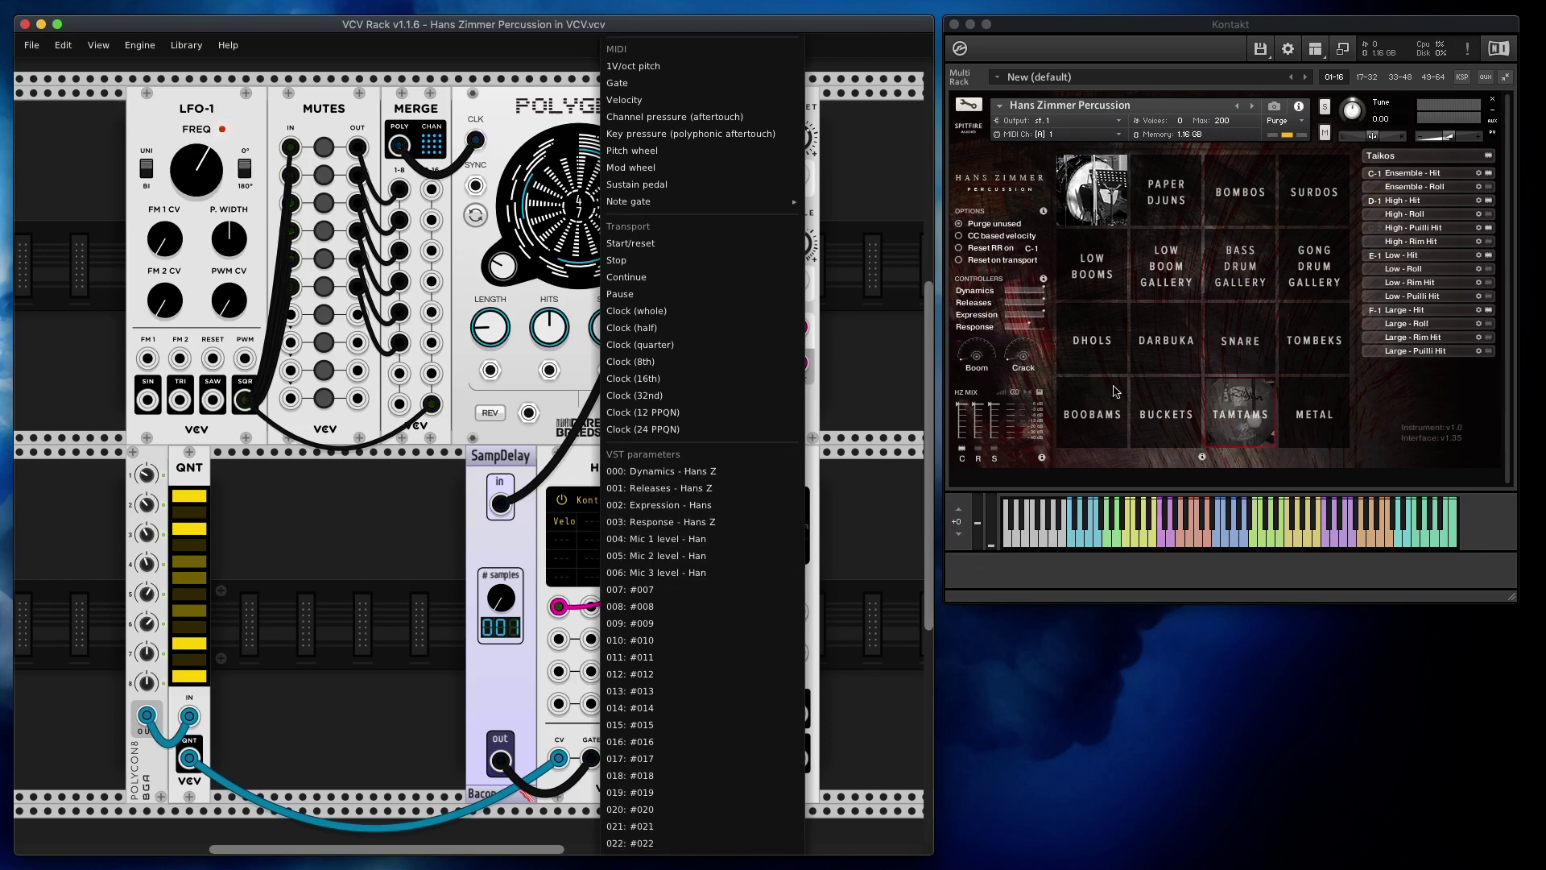
pyautogui.click(390, 570)
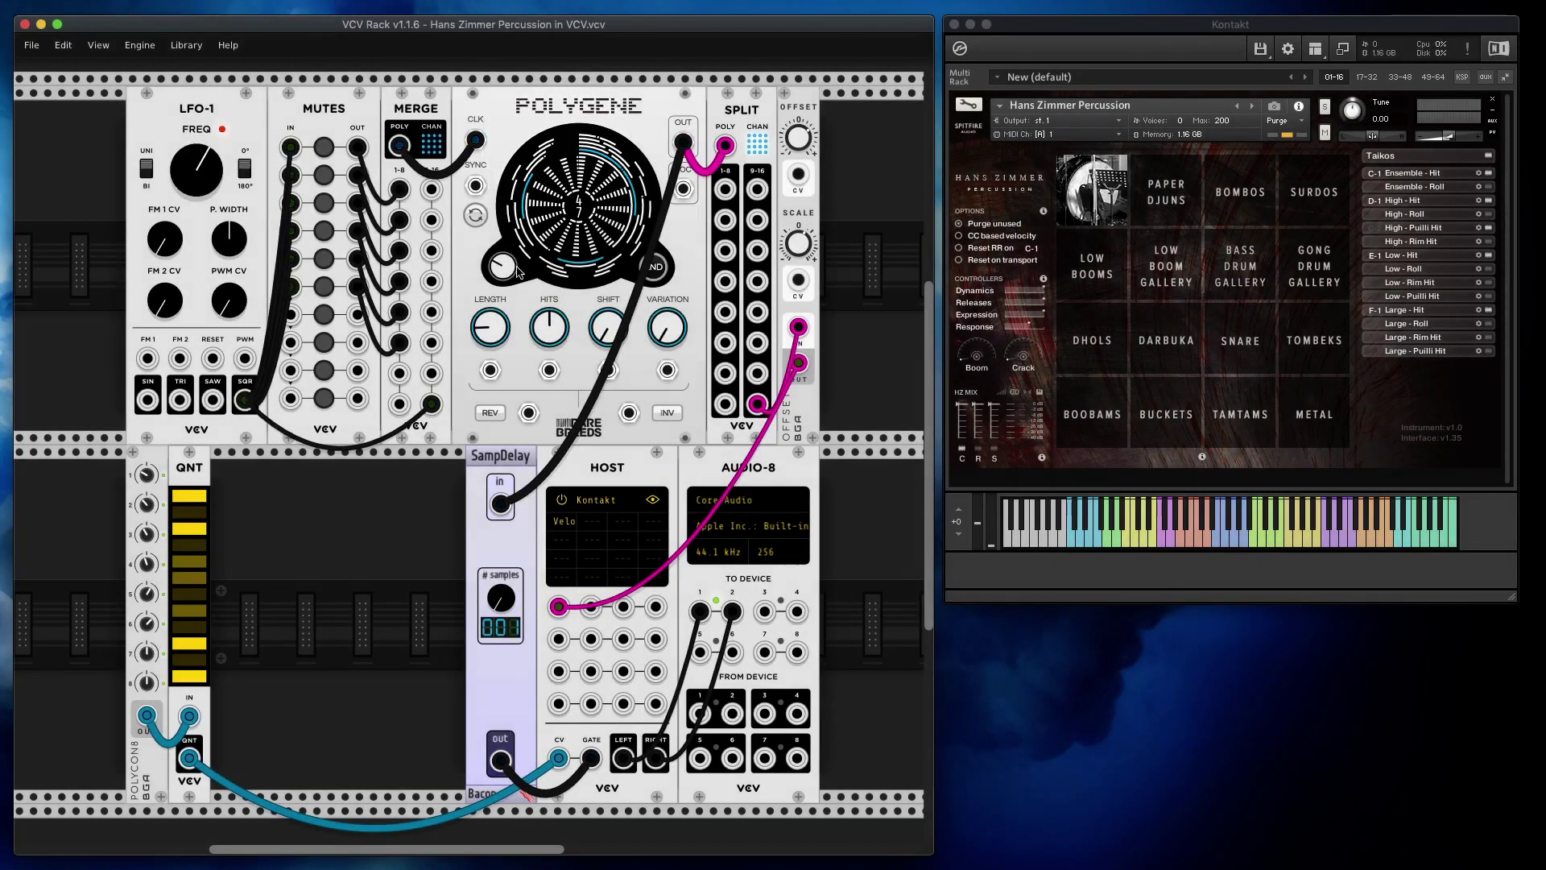
pyautogui.moveTo(502, 266); pyautogui.dragTo(502, 241)
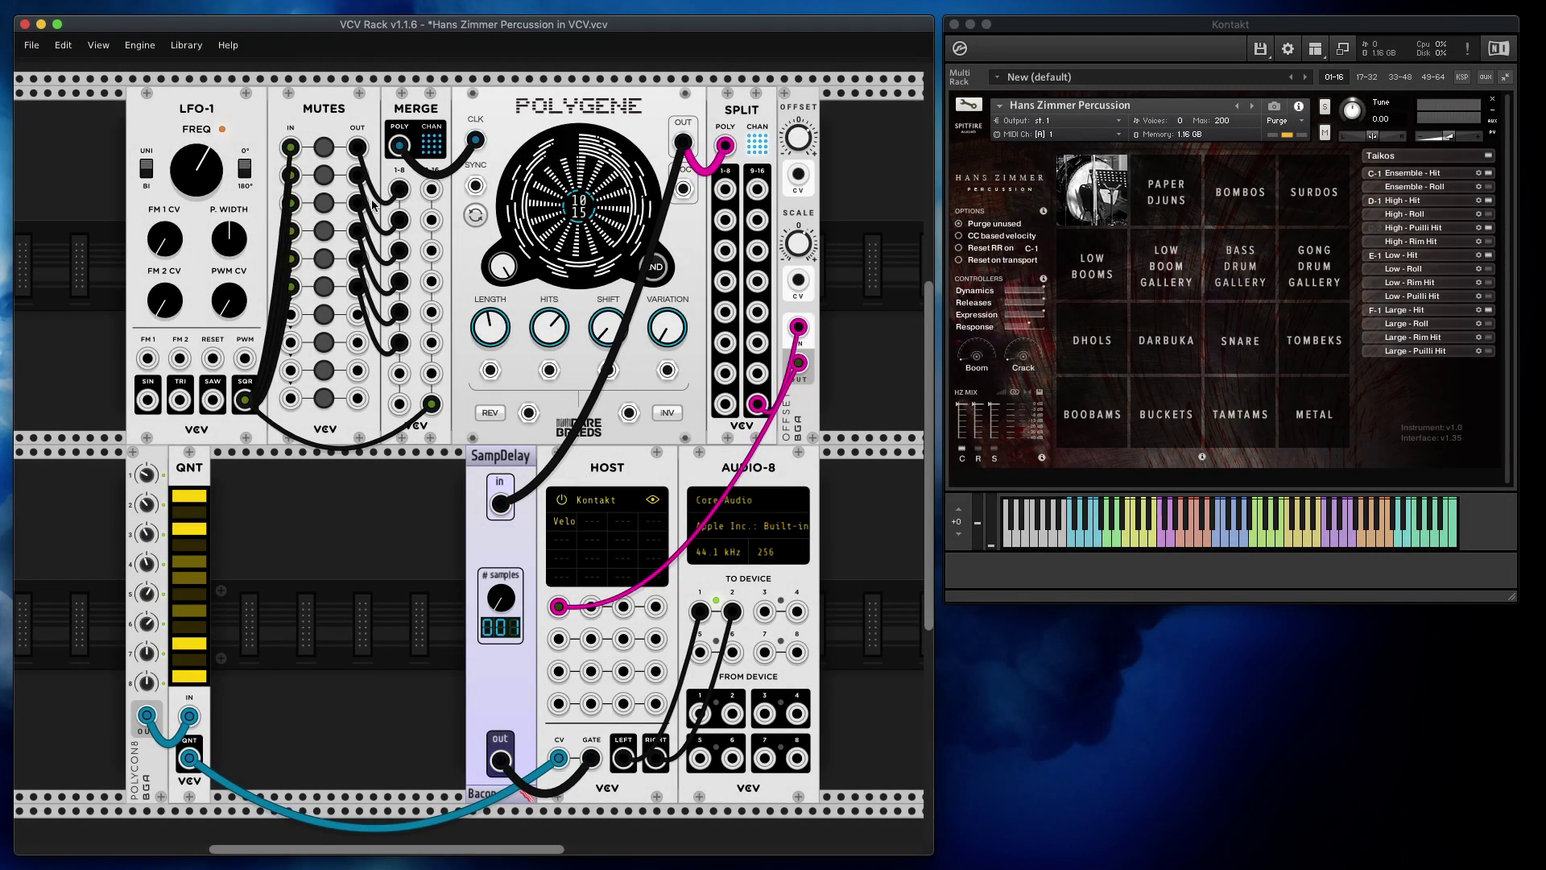
# Step: Mute channels 1 through 6 on the Mutes module
pyautogui.click(324, 146)
pyautogui.click(323, 175)
pyautogui.click(323, 203)
pyautogui.click(324, 231)
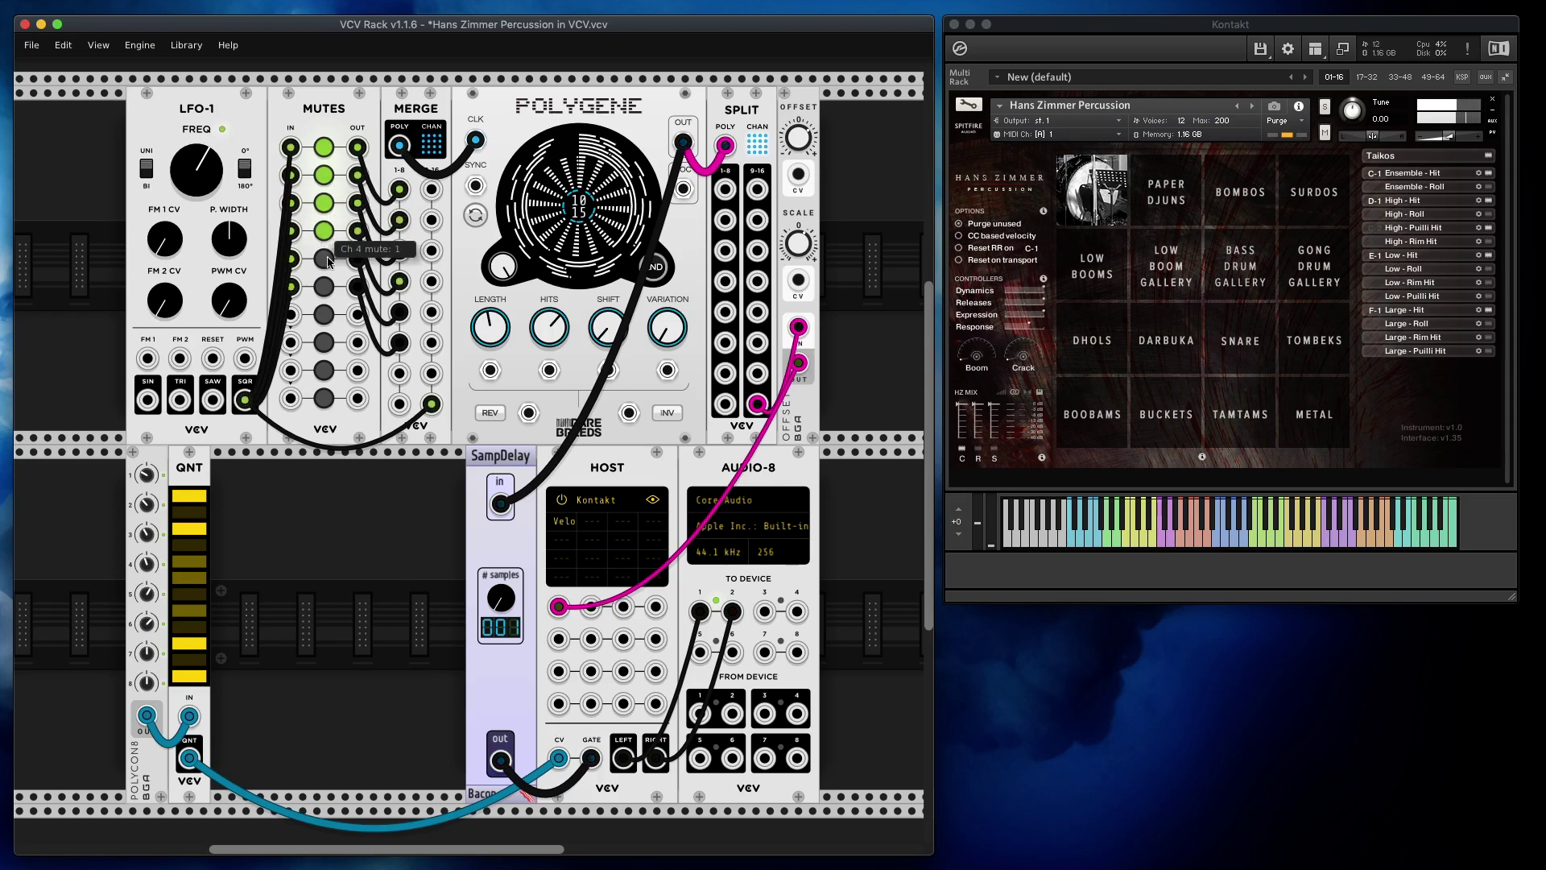
pyautogui.click(326, 259)
pyautogui.click(326, 286)
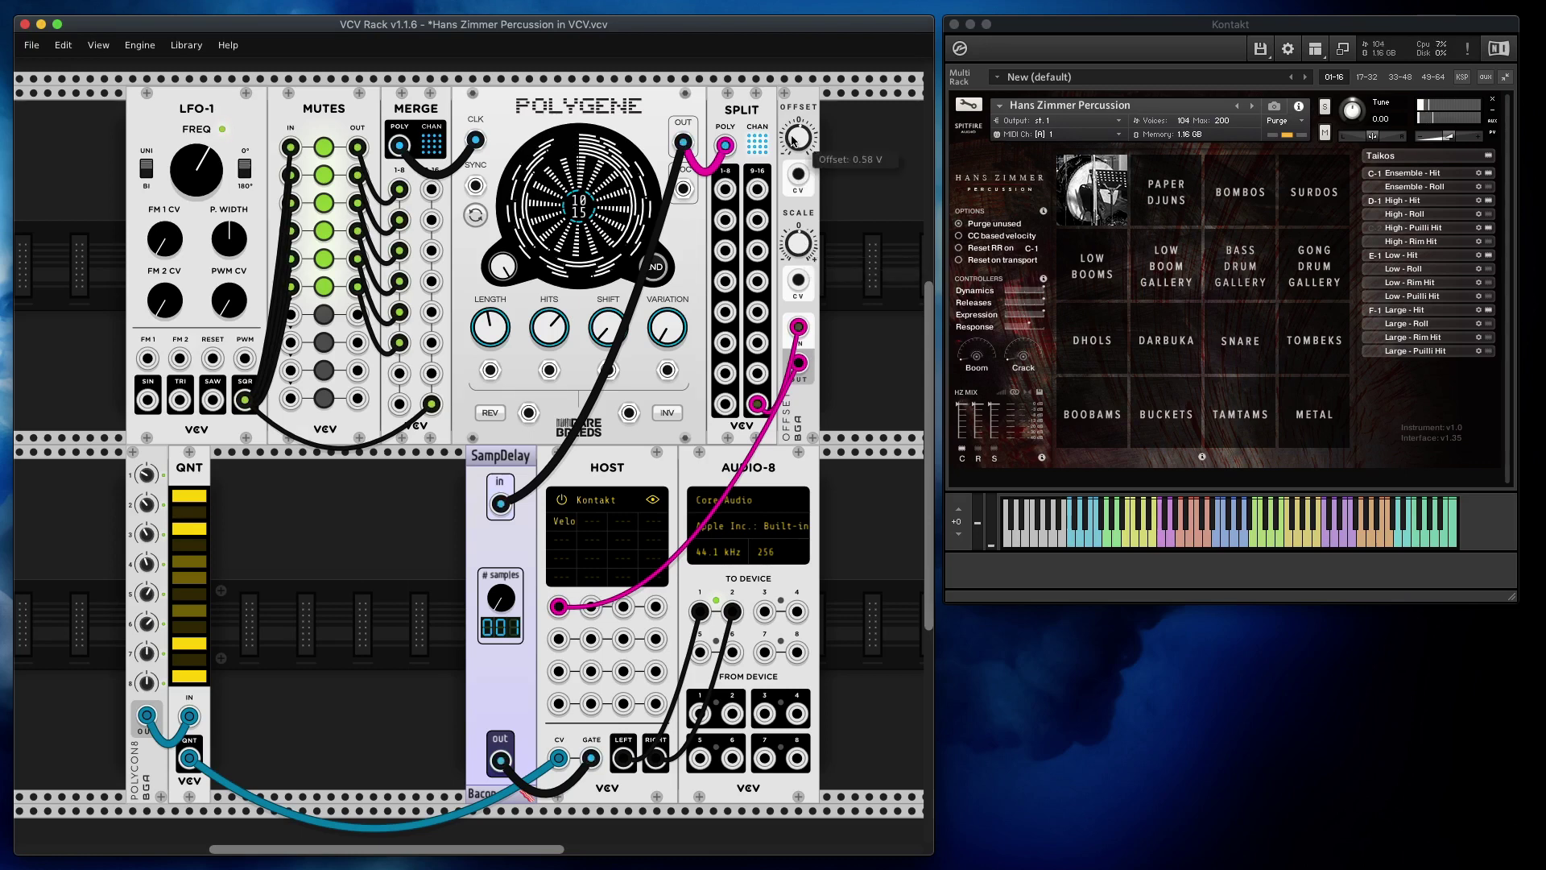
# Step: Set the velocity Offset to about 3 V with a scale of about 0.67x
pyautogui.moveTo(798, 138); pyautogui.dragTo(798, 81)
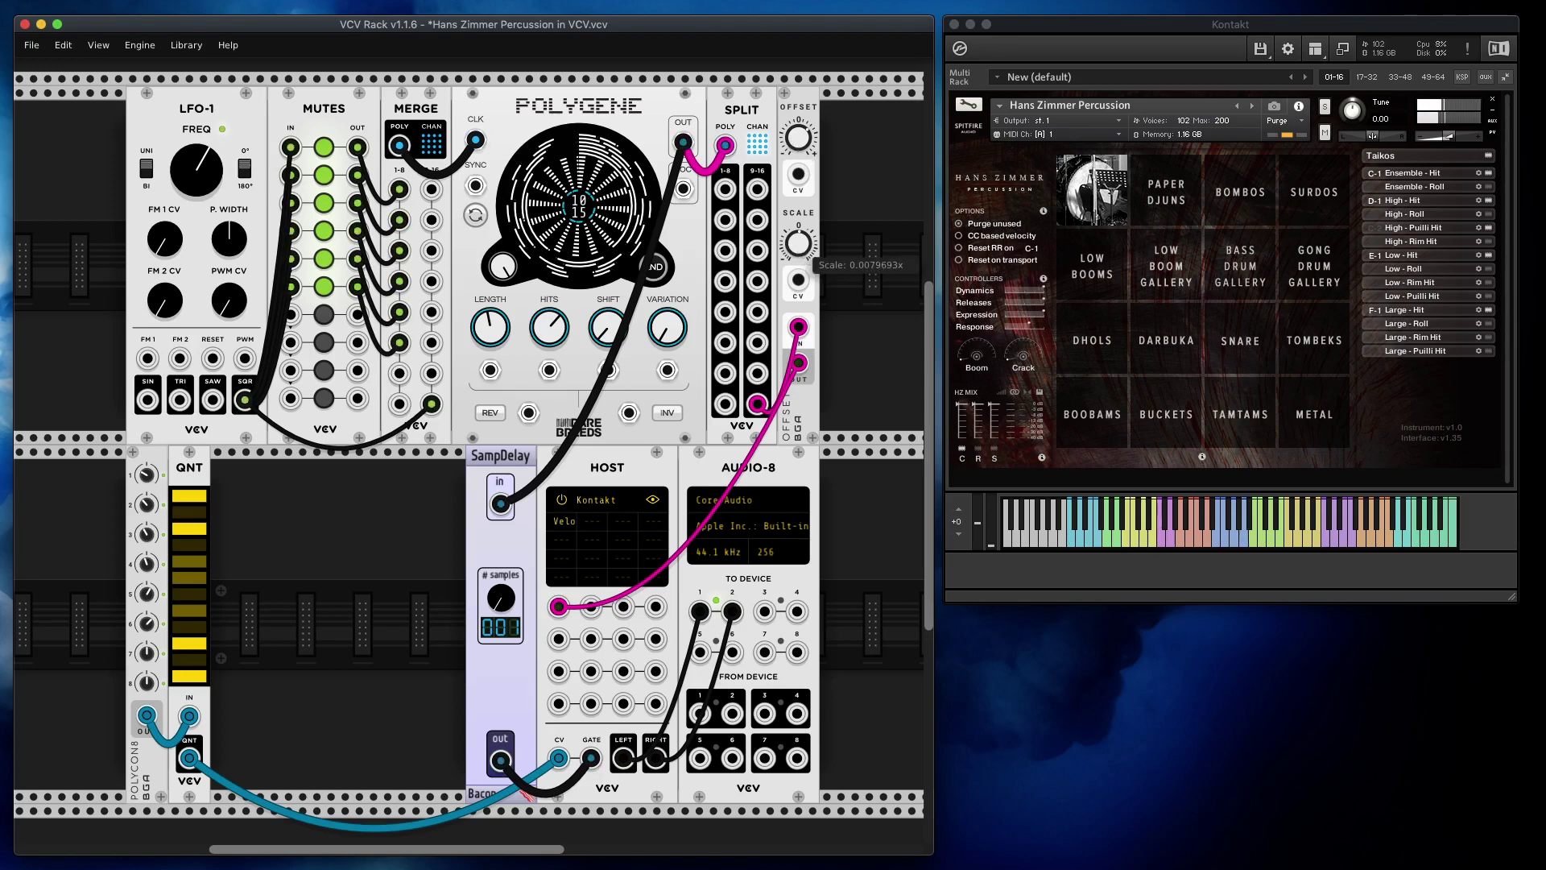
pyautogui.moveTo(799, 243); pyautogui.dragTo(798, 241)
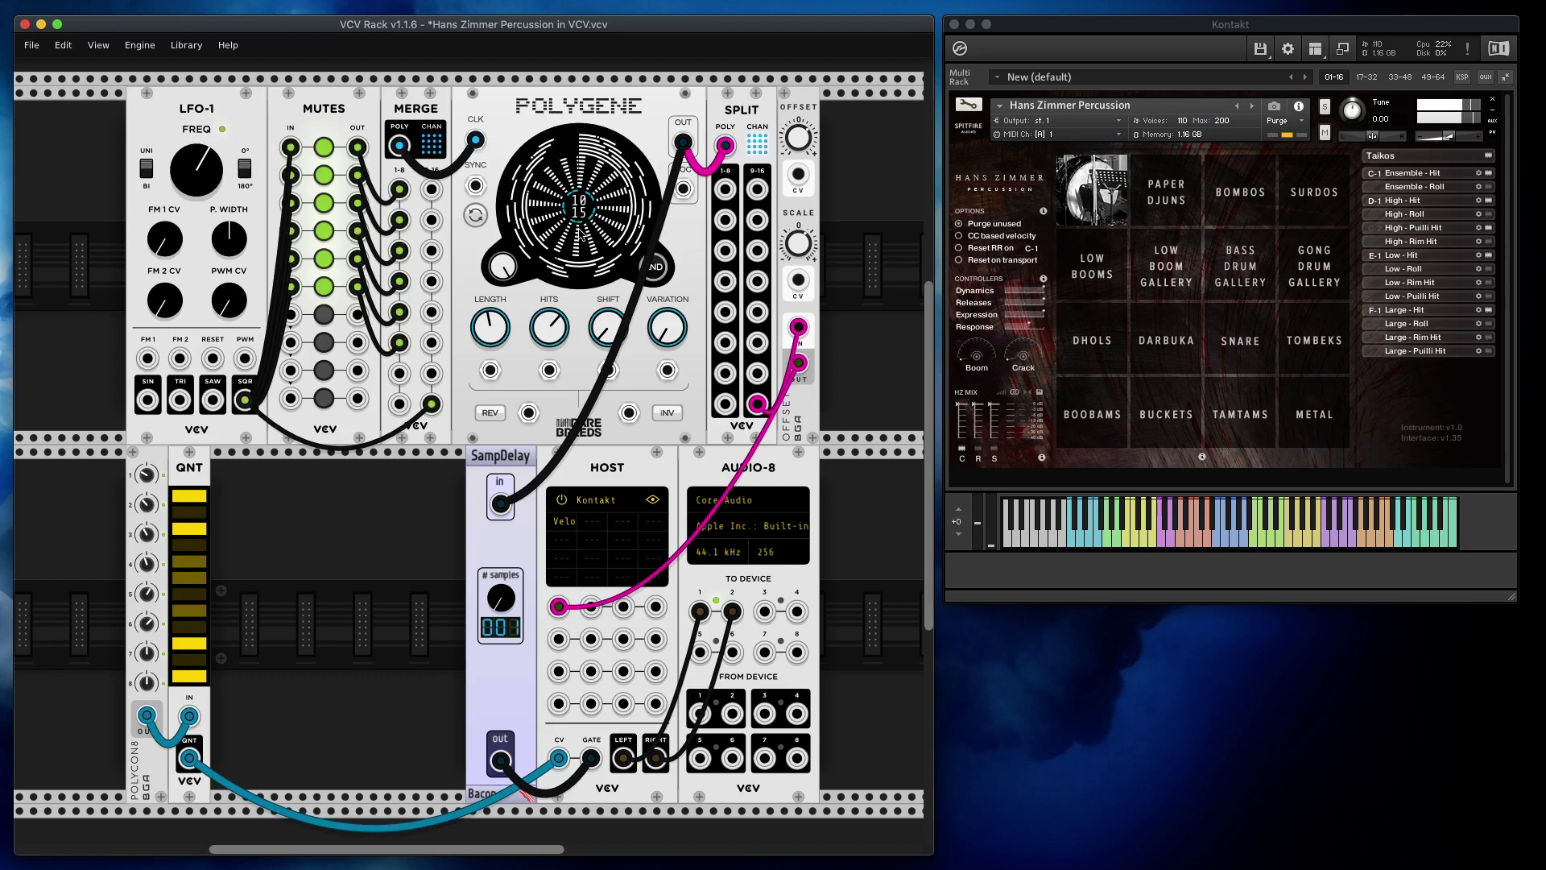
pyautogui.moveTo(799, 139); pyautogui.dragTo(798, 135)
pyautogui.moveTo(798, 242); pyautogui.dragTo(799, 238)
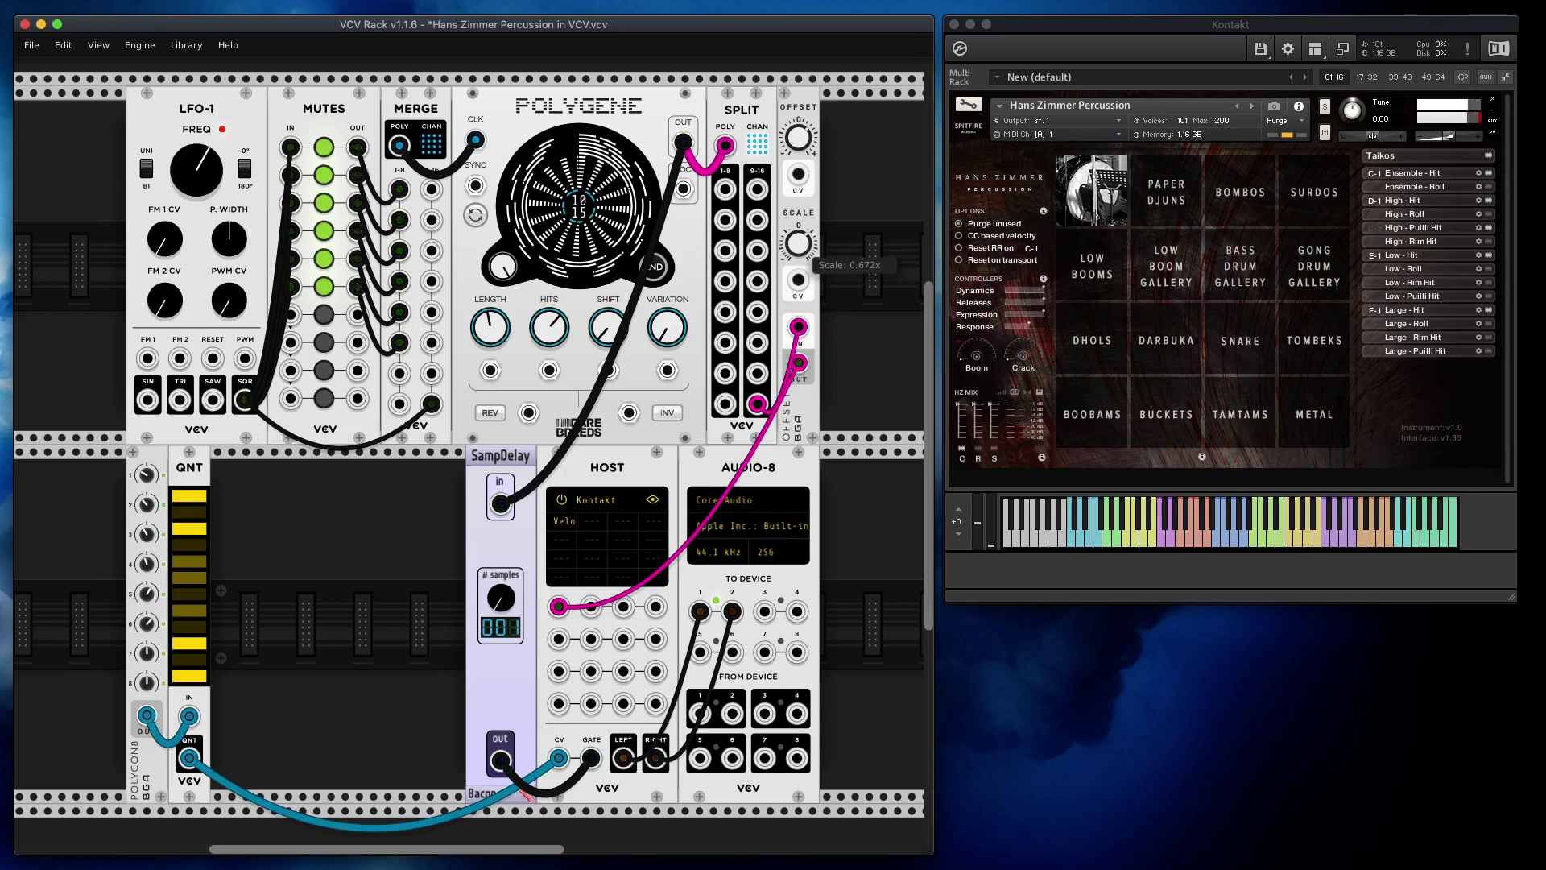
pyautogui.moveTo(804, 147)
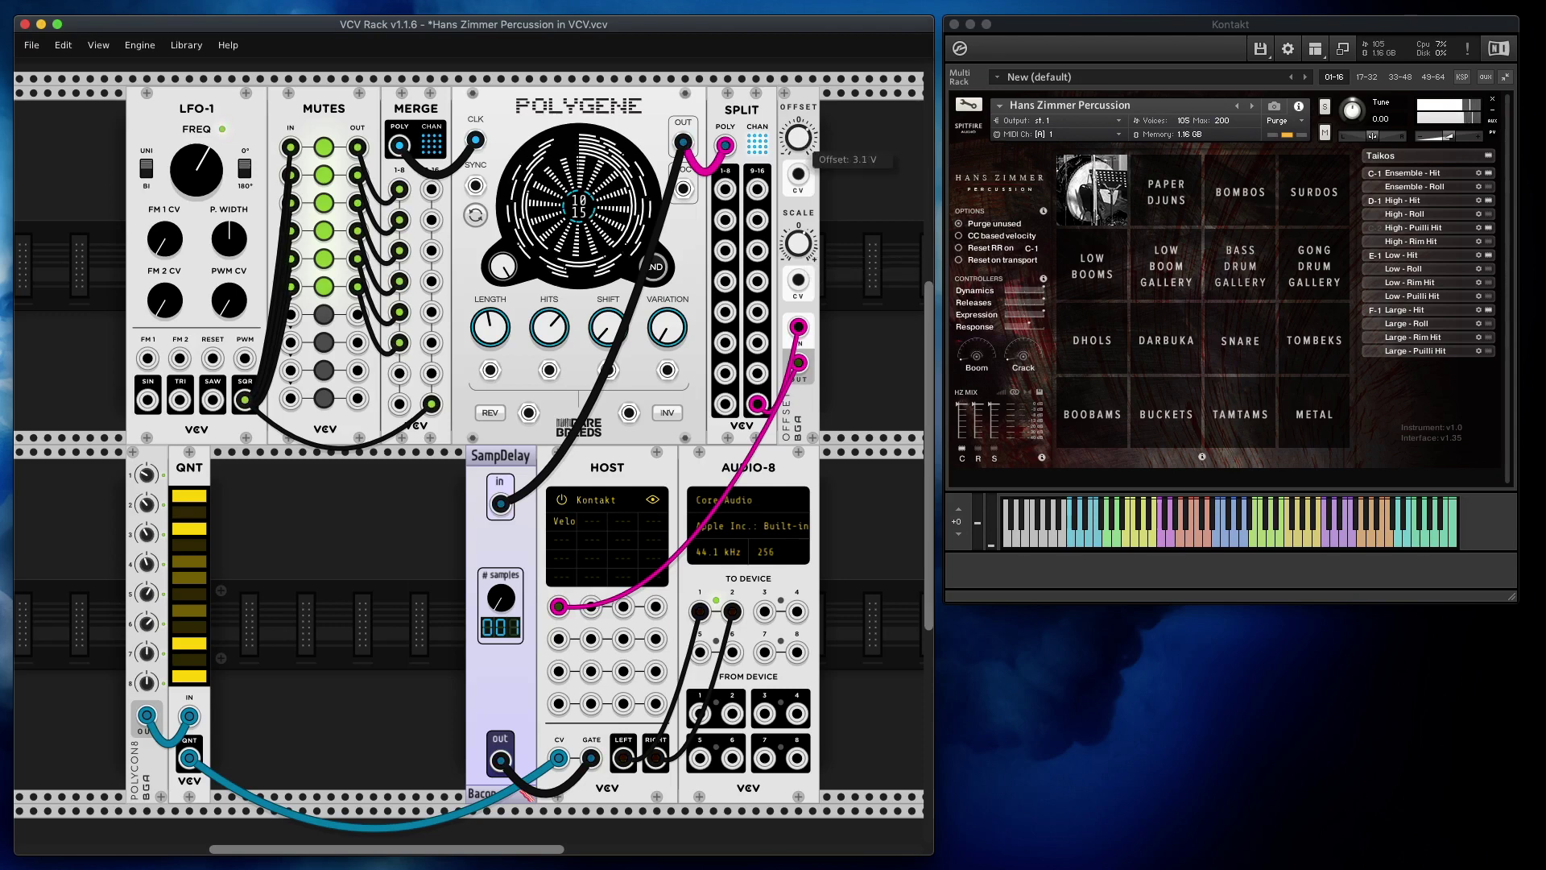
pyautogui.moveTo(803, 148); pyautogui.dragTo(804, 146)
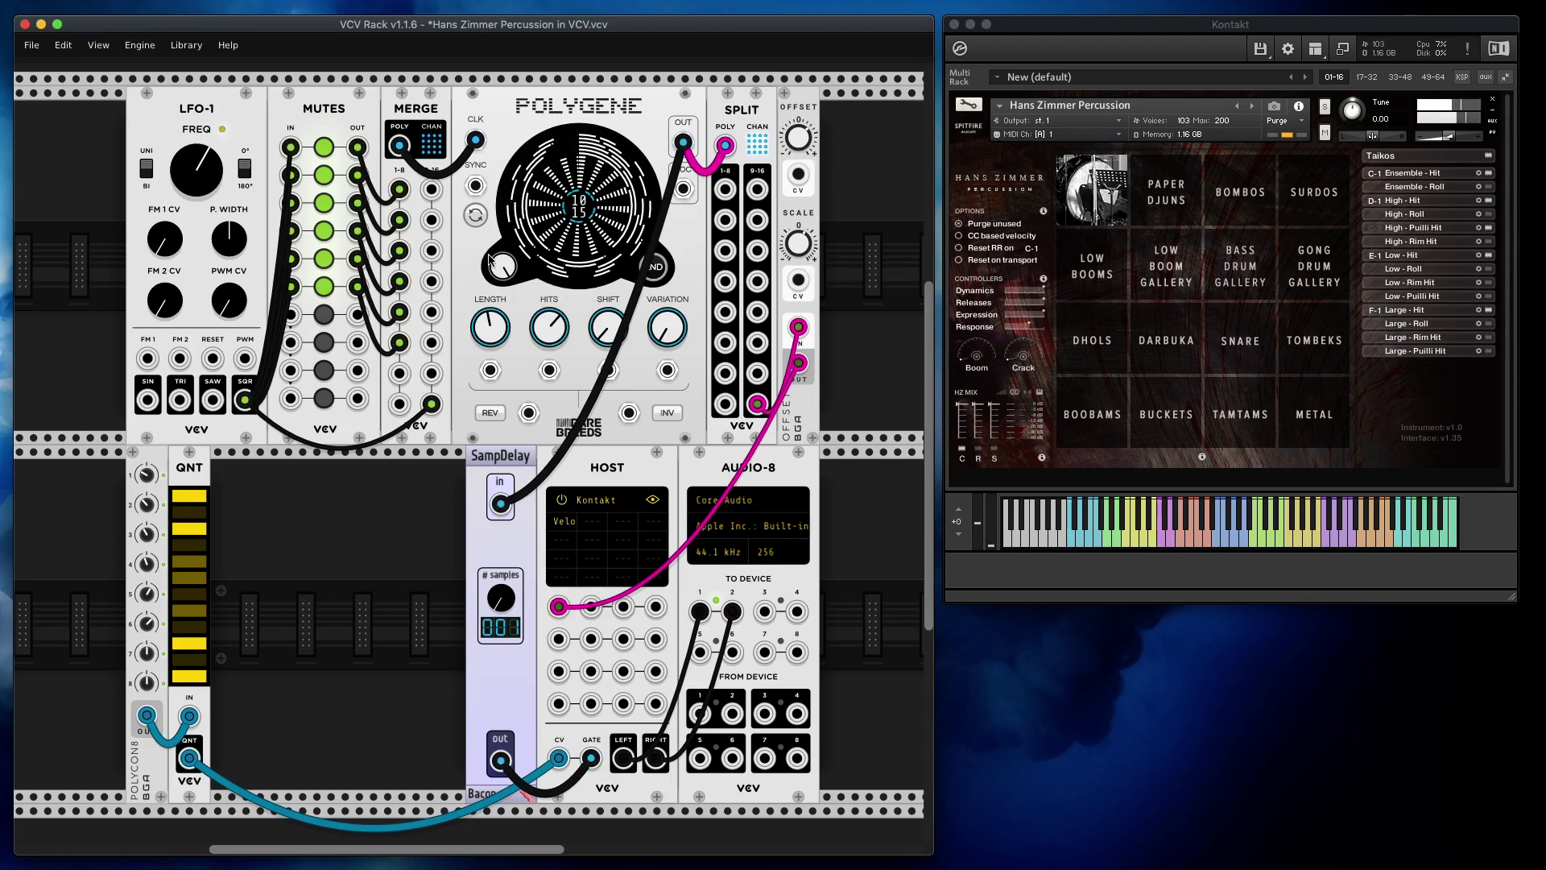
# Step: Thin Polygene to a 3/8 rhythm (length about 8.7) and lower the offset to about 2.1 V
pyautogui.moveTo(499, 332)
pyautogui.moveTo(499, 332); pyautogui.dragTo(499, 365)
pyautogui.moveTo(550, 327); pyautogui.dragTo(549, 355)
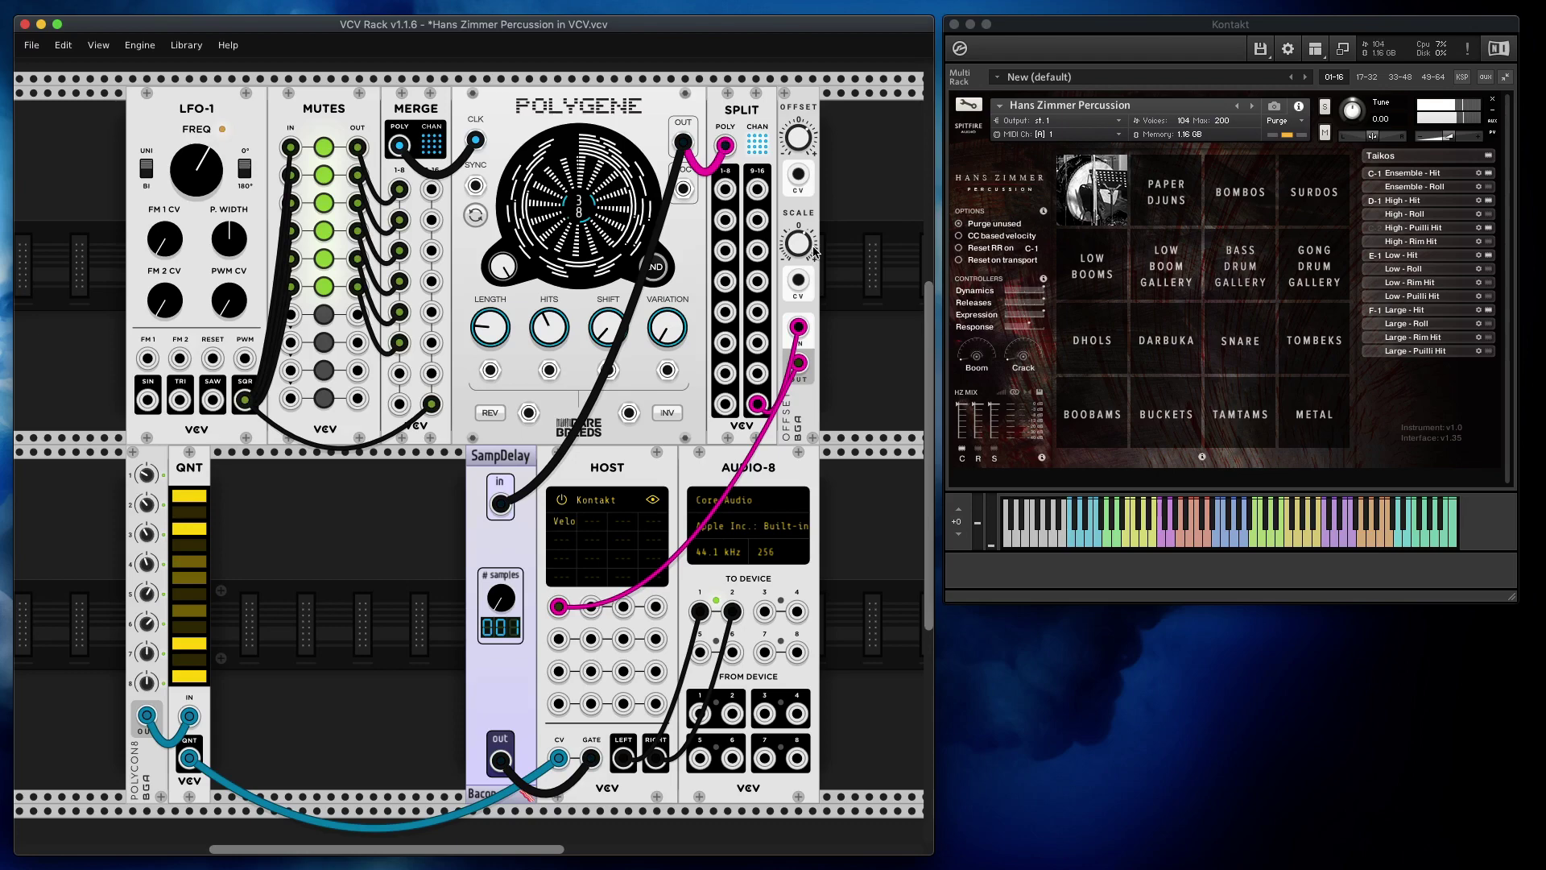
pyautogui.moveTo(812, 246)
pyautogui.moveTo(809, 147); pyautogui.dragTo(809, 147)
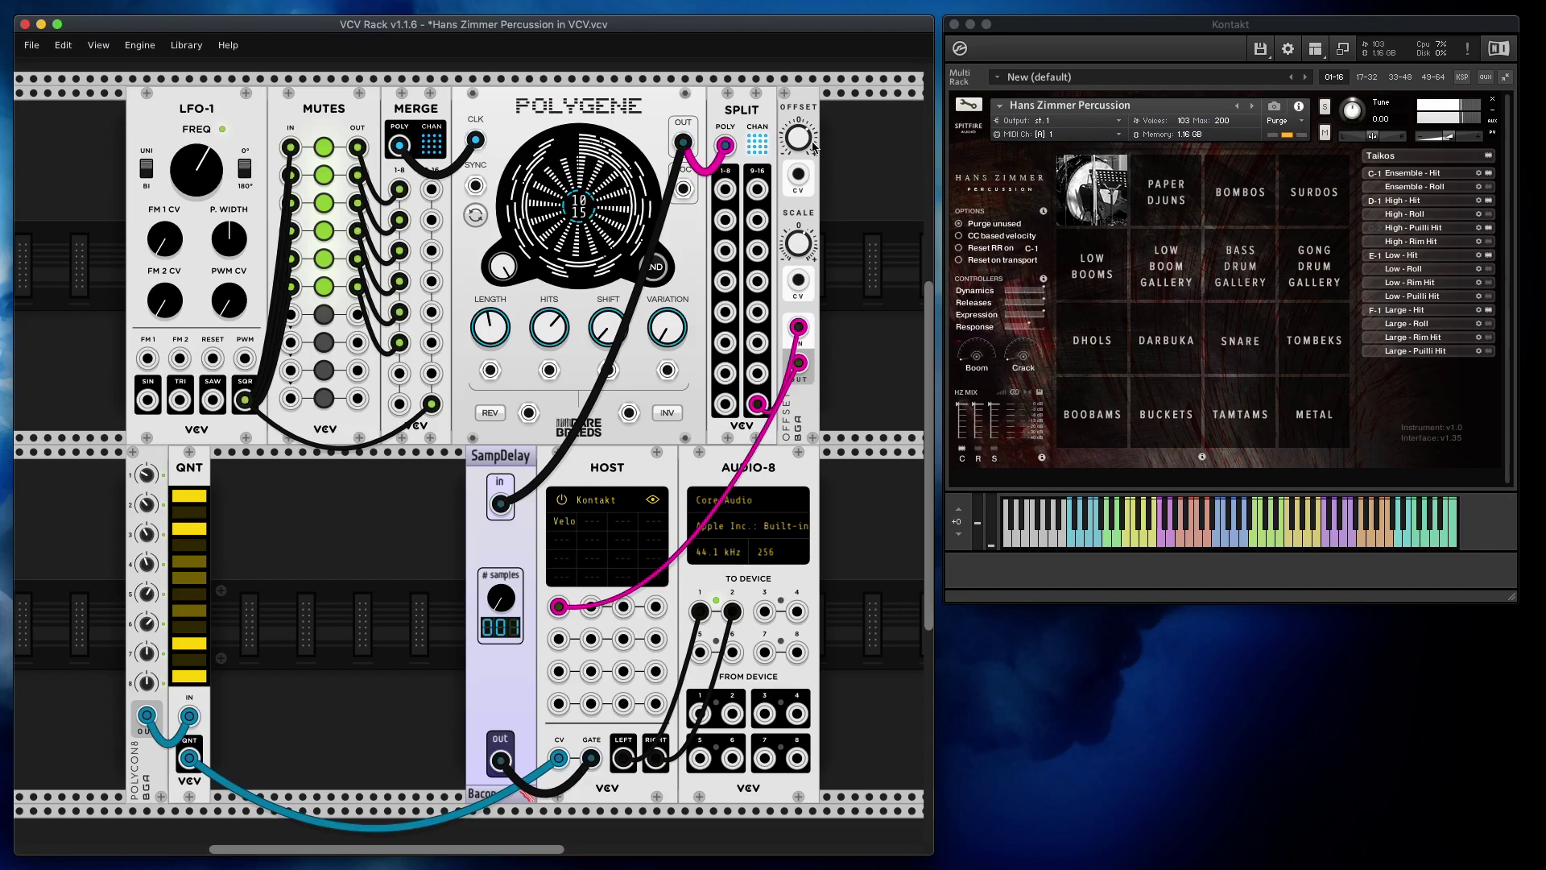
# Step: Bring the Offset module's velocity offset down from about 3 V to roughly 2.74 V
pyautogui.moveTo(798, 139)
pyautogui.moveTo(675, 335)
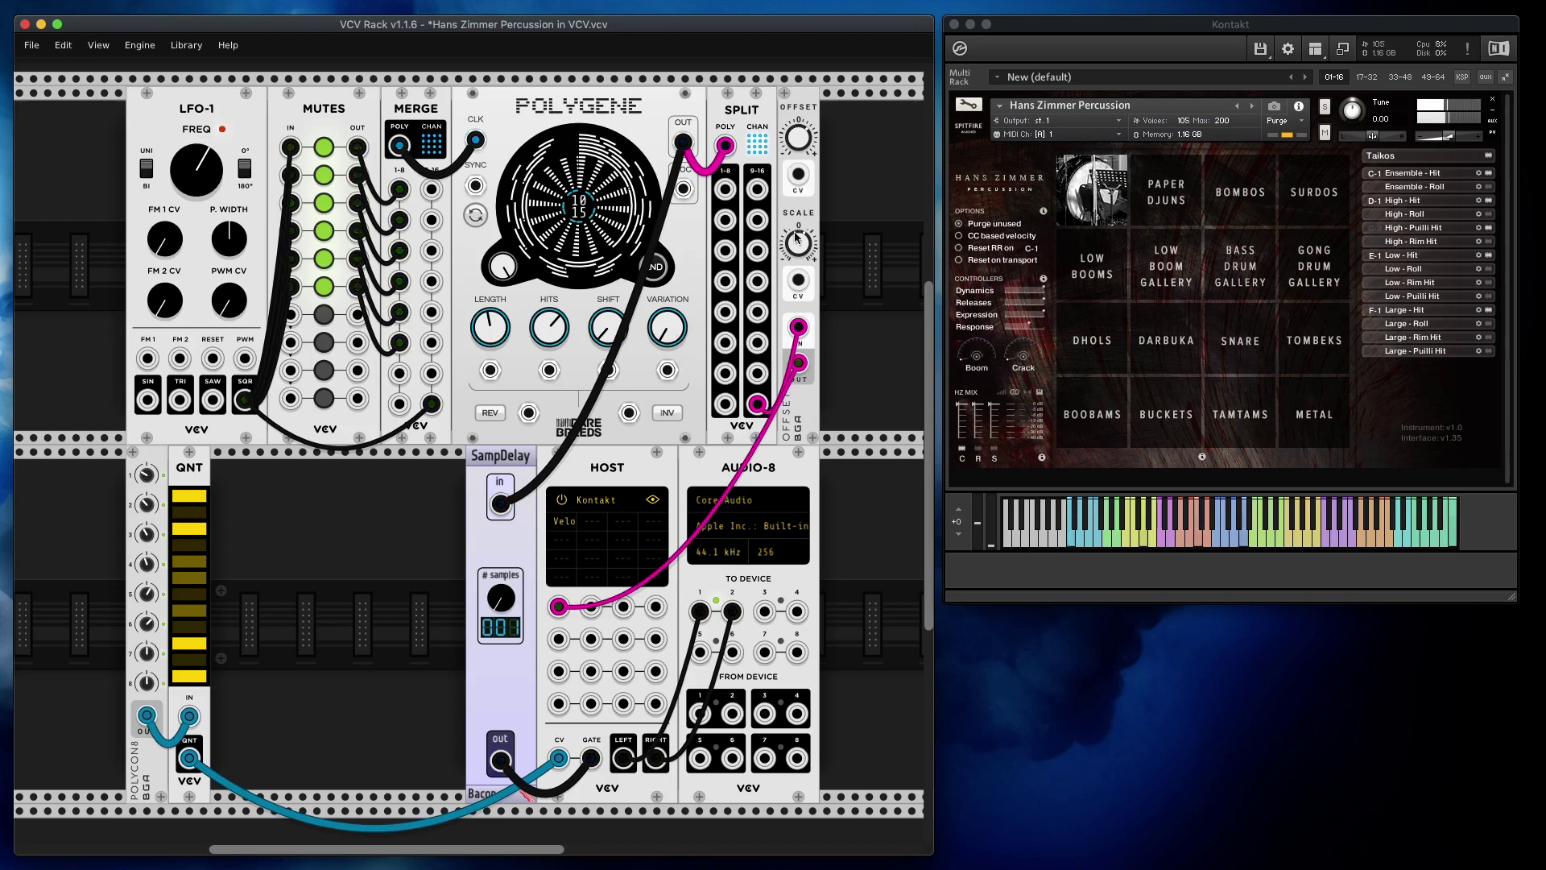
pyautogui.moveTo(798, 243)
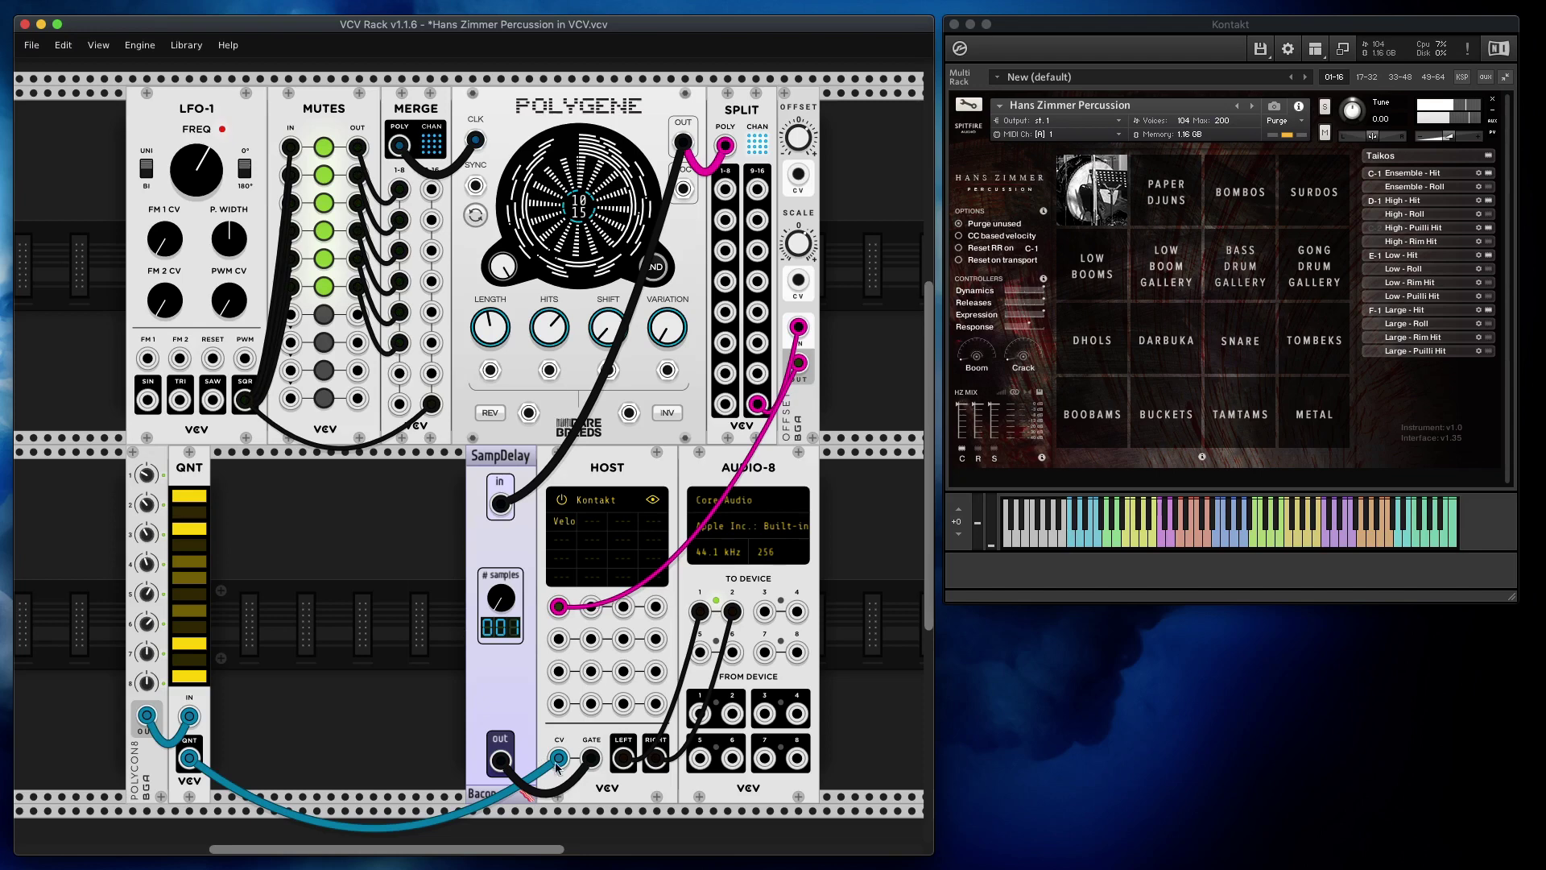
pyautogui.moveTo(498, 637); pyautogui.dragTo(370, 659)
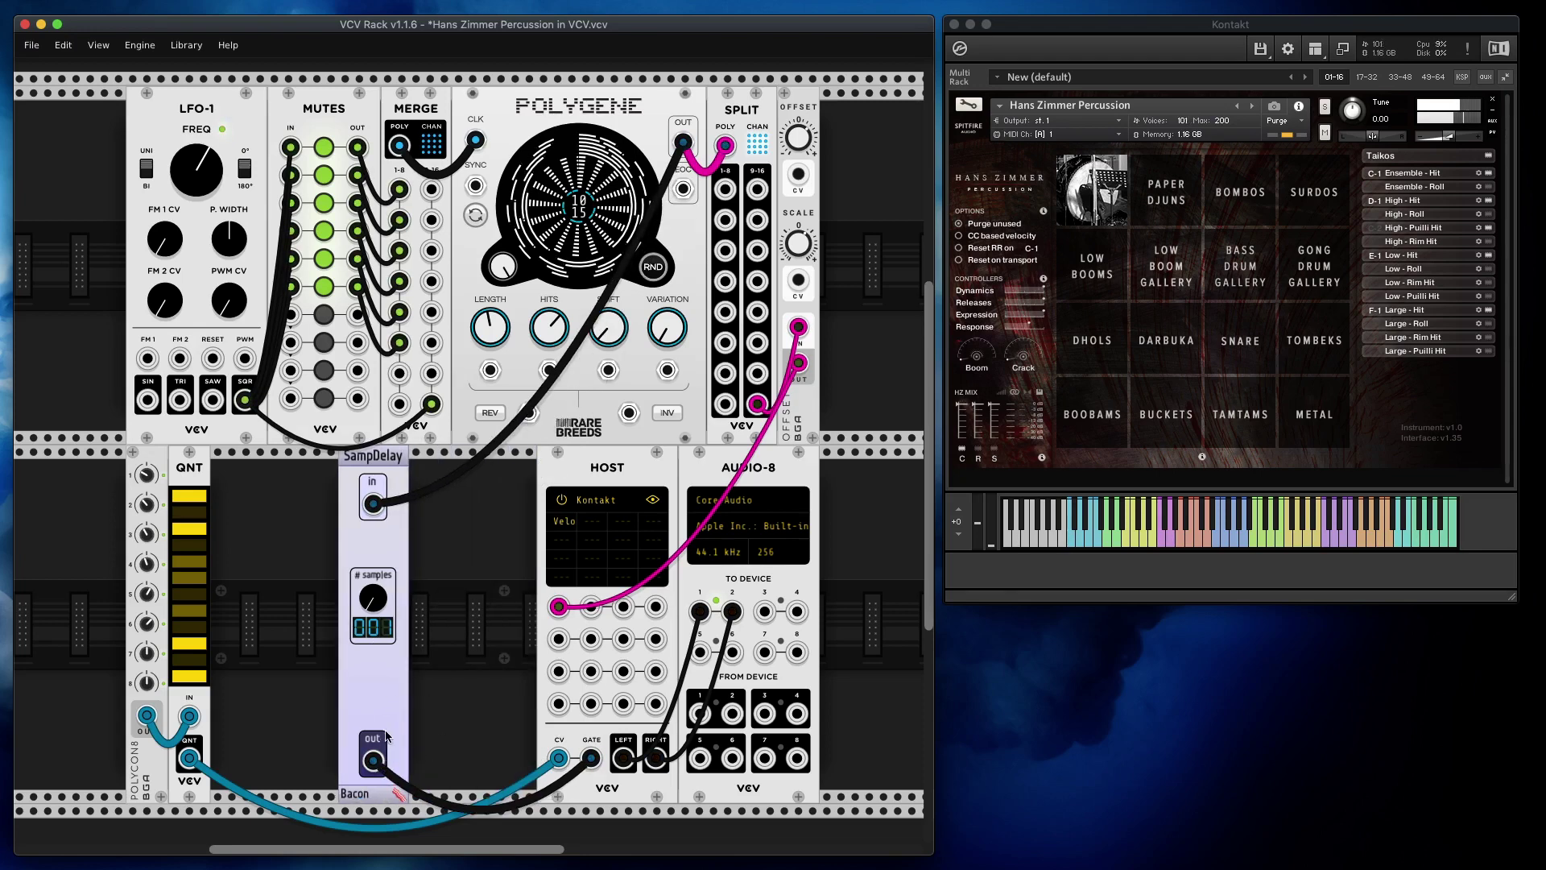
pyautogui.press('BackSpace')
pyautogui.moveTo(683, 142); pyautogui.dragTo(591, 757)
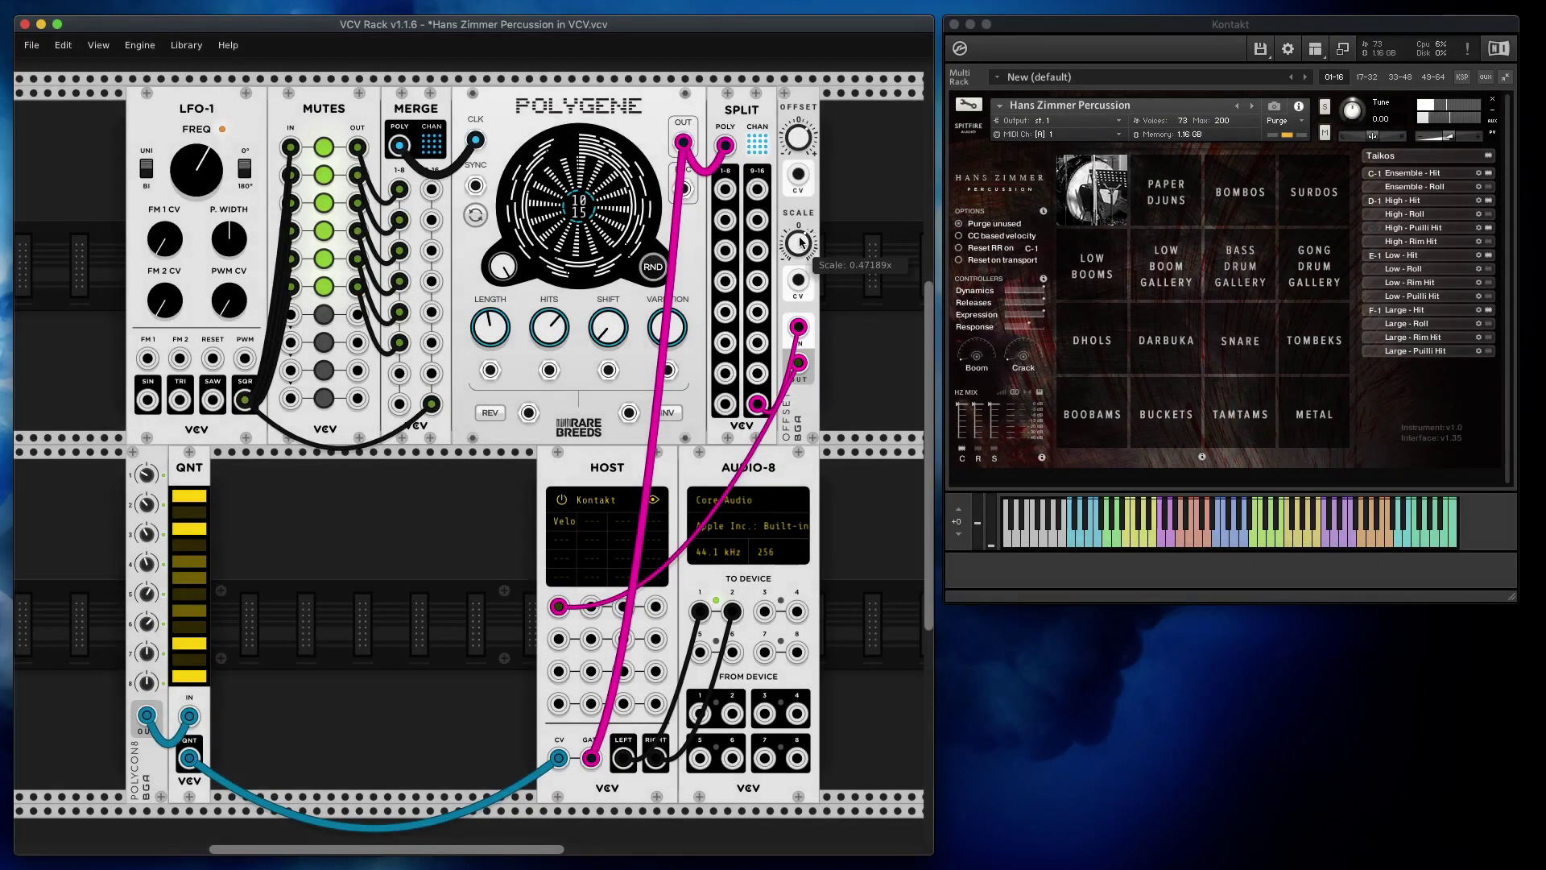
pyautogui.press('super+z')
pyautogui.press('super+z')
pyautogui.press('super+z')
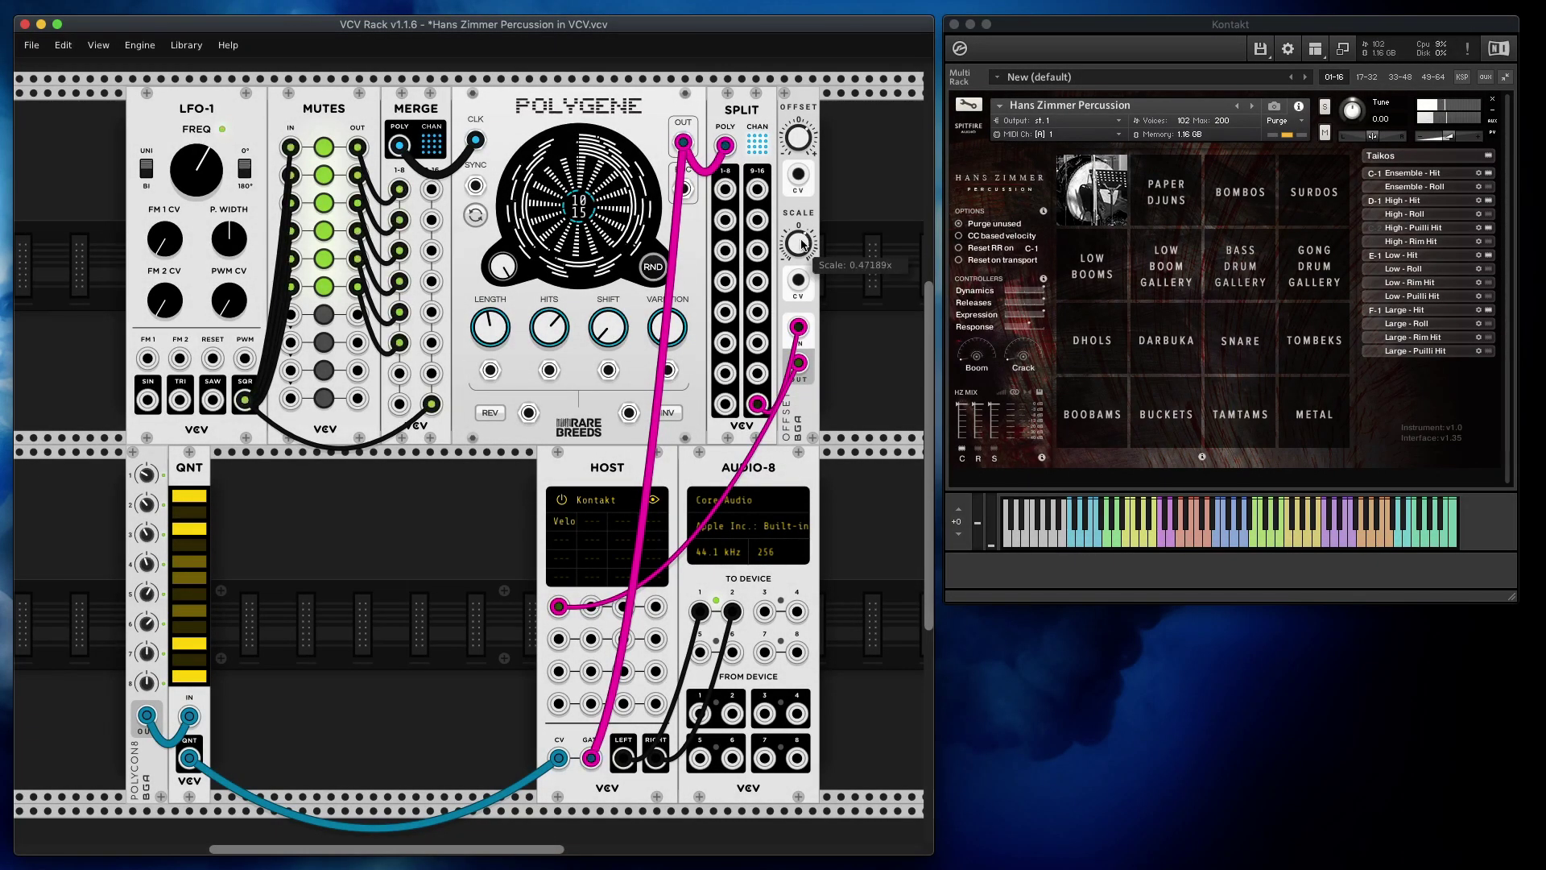
pyautogui.press('super+z')
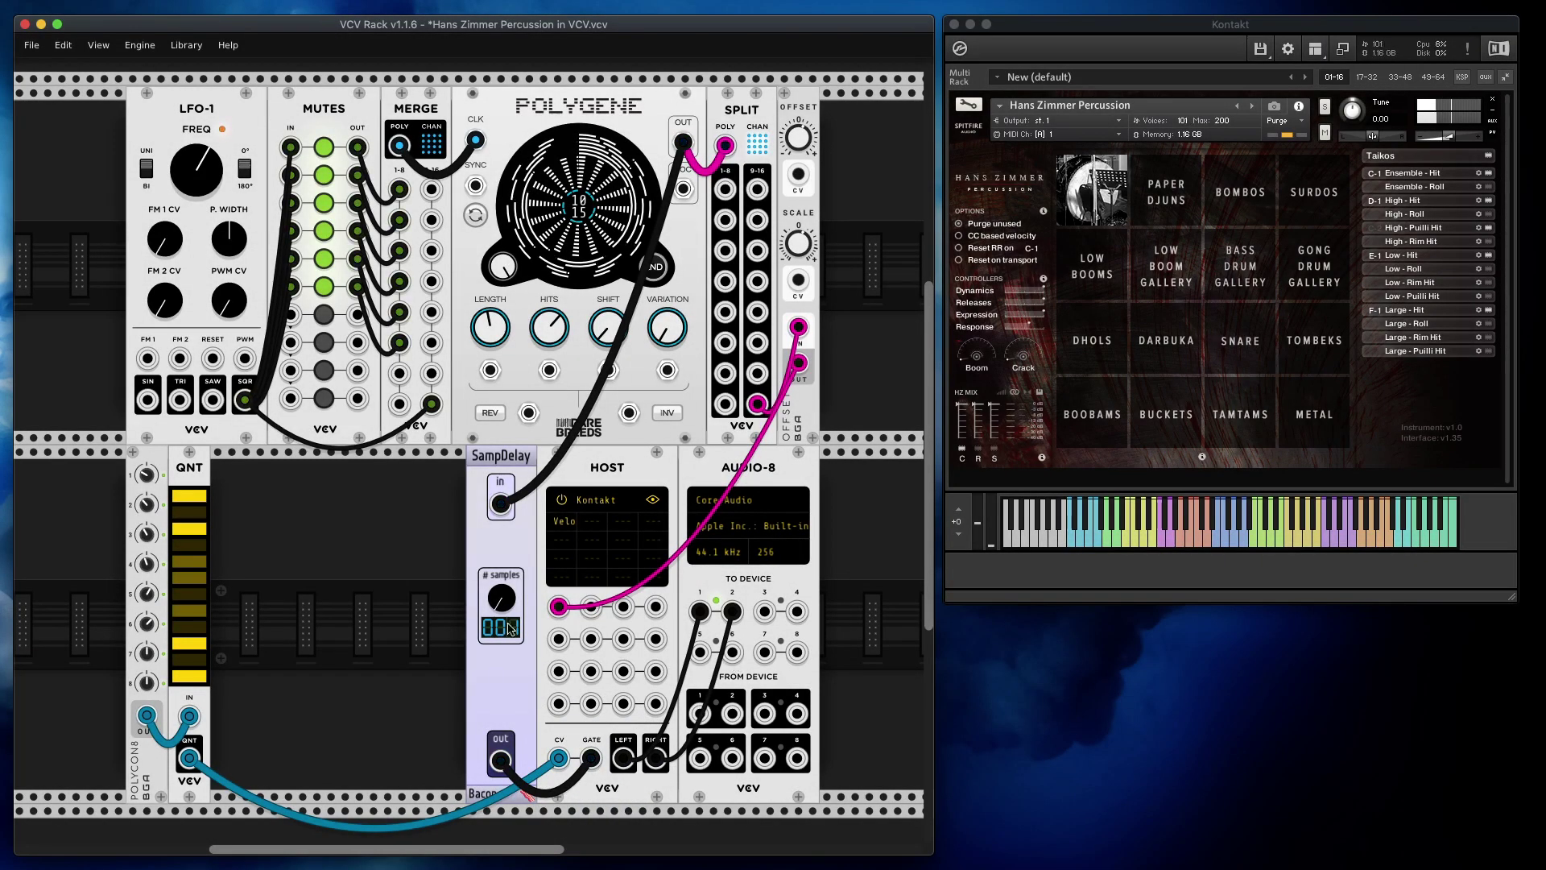
pyautogui.moveTo(503, 601); pyautogui.dragTo(508, 604)
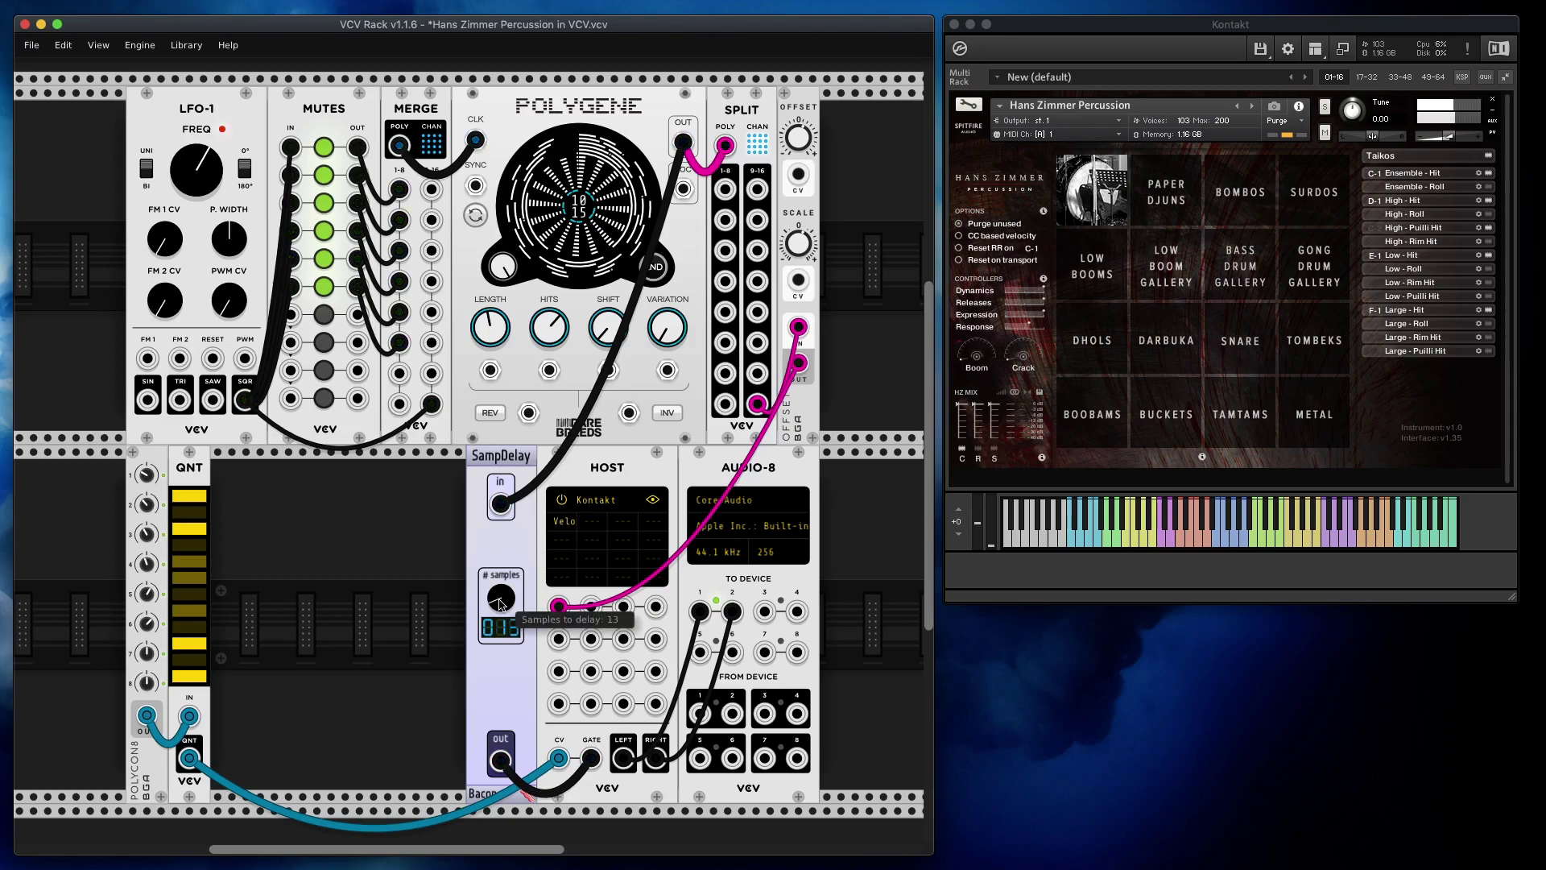
pyautogui.doubleClick(500, 601)
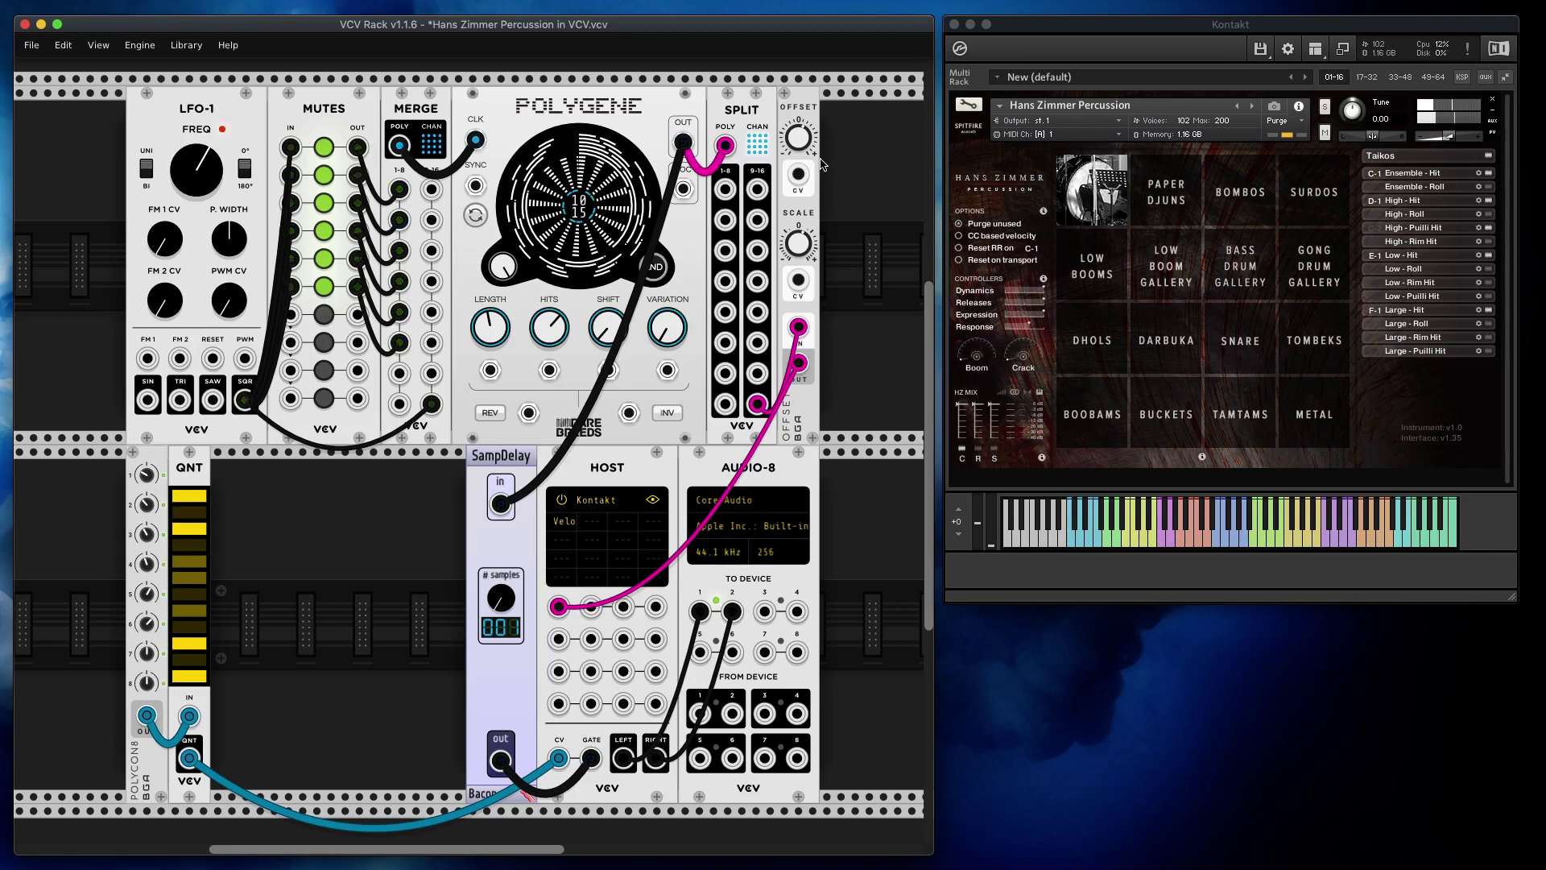
# Step: Turn the Offset module's SCALE knob down to about 0.41x to soften Kontakt velocities
pyautogui.moveTo(813, 238); pyautogui.dragTo(802, 231)
pyautogui.moveTo(803, 141)
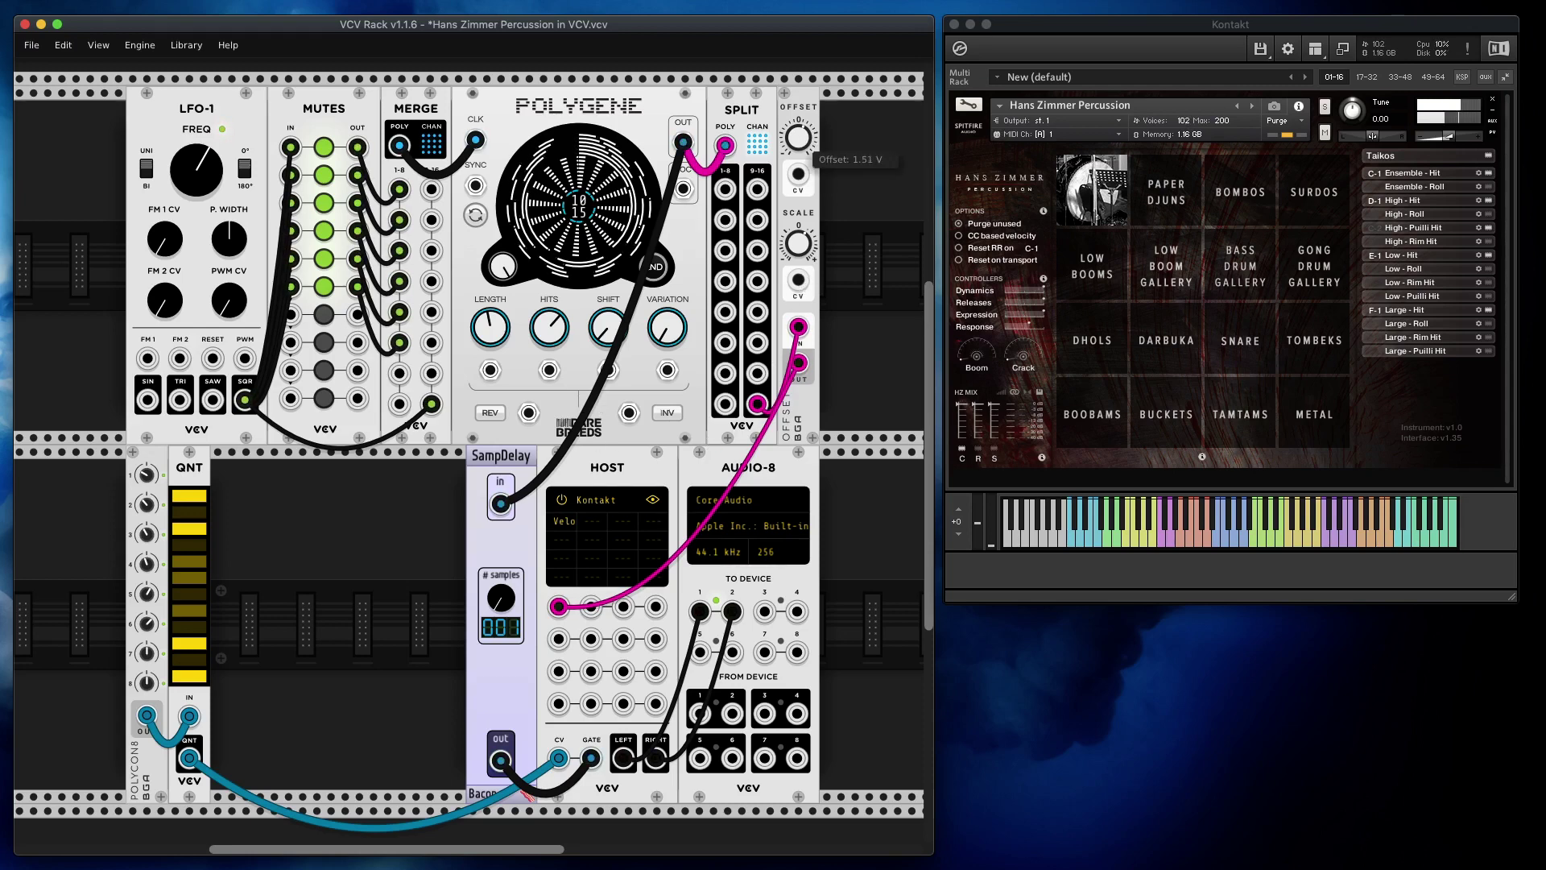
pyautogui.moveTo(811, 247)
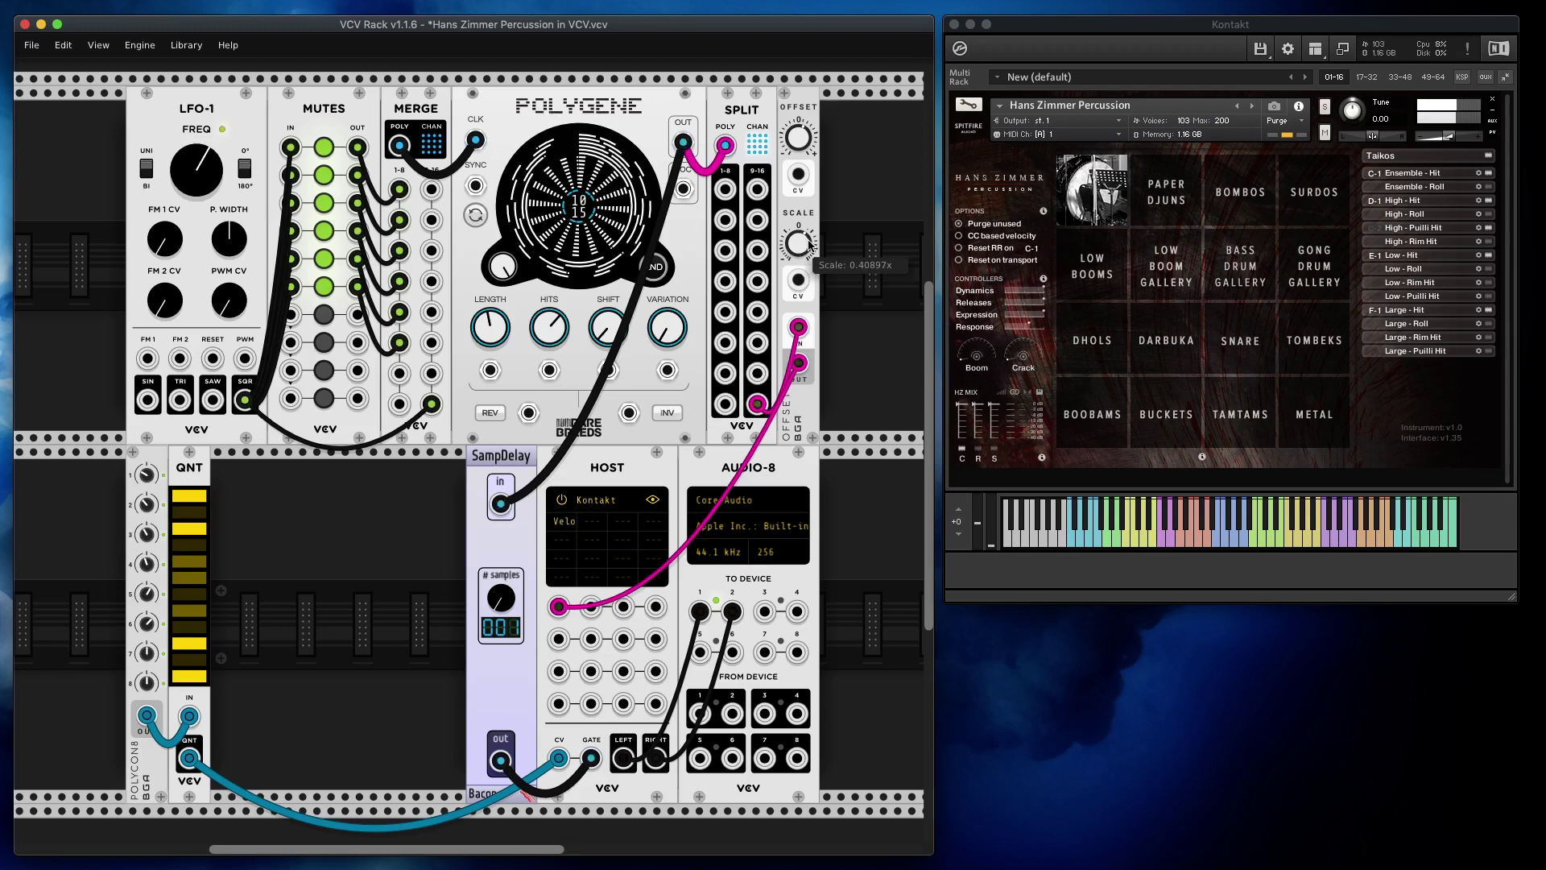